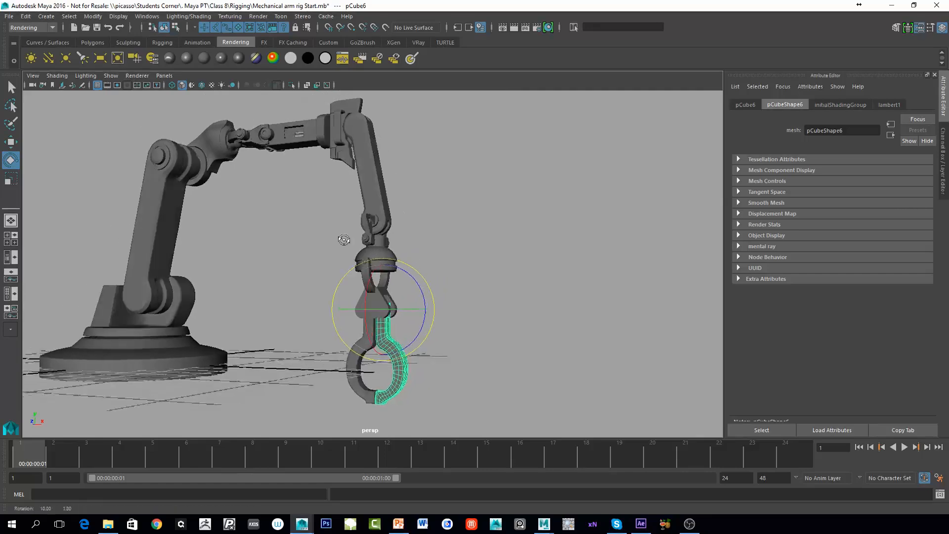
# Examine the mechanical arm's segments and joints between the base and the claw.
pyautogui.click(373, 175)
pyautogui.keyDown('alt'); pyautogui.moveTo(373, 175); pyautogui.dragTo(381, 290, button='middle'); pyautogui.keyUp('alt')
pyautogui.keyDown('alt'); pyautogui.moveTo(381, 290); pyautogui.dragTo(405, 291, button='right'); pyautogui.keyUp('alt')
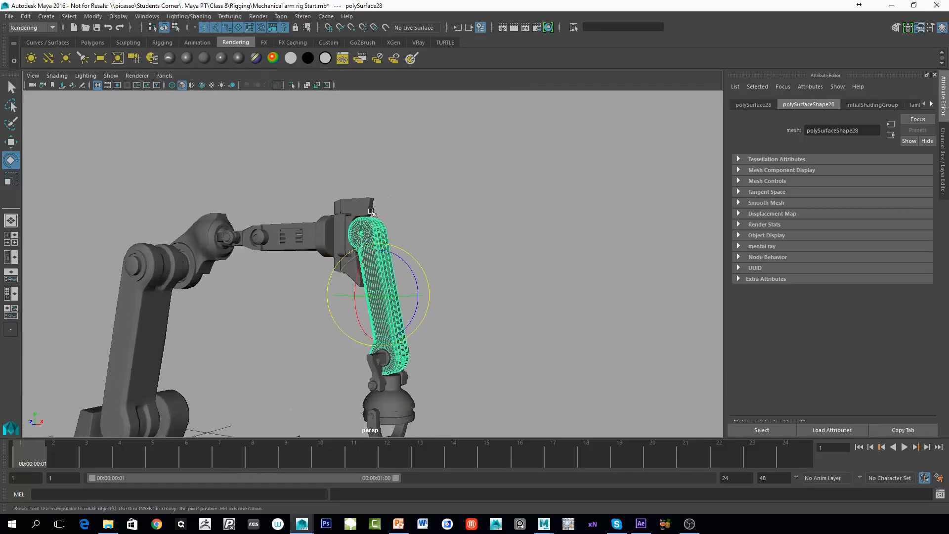
pyautogui.click(346, 267)
pyautogui.click(307, 243)
pyautogui.keyDown('alt'); pyautogui.moveTo(172, 299); pyautogui.dragTo(212, 322, button='middle'); pyautogui.keyUp('alt')
pyautogui.keyDown('alt'); pyautogui.moveTo(212, 322); pyautogui.dragTo(263, 315); pyautogui.keyUp('alt')
pyautogui.keyDown('alt'); pyautogui.moveTo(264, 315); pyautogui.dragTo(223, 211, button='middle'); pyautogui.keyUp('alt')
pyautogui.keyDown('alt'); pyautogui.moveTo(223, 211); pyautogui.dragTo(262, 217, button='right'); pyautogui.keyUp('alt')
# Examine the U-shaped claw bracket and how its side pins attach to the domed wrist part.
pyautogui.keyDown('alt'); pyautogui.moveTo(346, 371); pyautogui.dragTo(386, 377); pyautogui.keyUp('alt')
pyautogui.keyDown('alt'); pyautogui.moveTo(387, 377); pyautogui.dragTo(357, 233, button='middle'); pyautogui.keyUp('alt')
pyautogui.keyDown('alt'); pyautogui.moveTo(283, 303); pyautogui.dragTo(444, 295, button='right'); pyautogui.keyUp('alt')
pyautogui.keyDown('alt'); pyautogui.moveTo(444, 295); pyautogui.dragTo(436, 254, button='middle'); pyautogui.keyUp('alt')
pyautogui.keyDown('alt'); pyautogui.moveTo(436, 254); pyautogui.dragTo(346, 239); pyautogui.keyUp('alt')
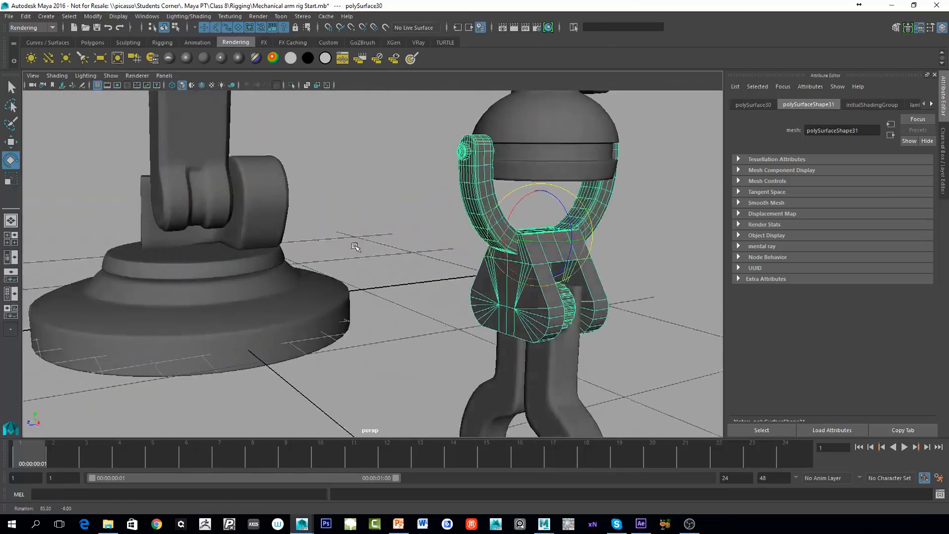
pyautogui.keyDown('alt'); pyautogui.moveTo(440, 242); pyautogui.dragTo(337, 237, button='middle'); pyautogui.keyUp('alt')
pyautogui.keyDown('alt'); pyautogui.moveTo(337, 238); pyautogui.dragTo(403, 232); pyautogui.keyUp('alt')
pyautogui.keyDown('alt'); pyautogui.moveTo(403, 233); pyautogui.dragTo(402, 255, button='middle'); pyautogui.keyUp('alt')
pyautogui.keyDown('alt'); pyautogui.moveTo(402, 255); pyautogui.dragTo(322, 262); pyautogui.keyUp('alt')
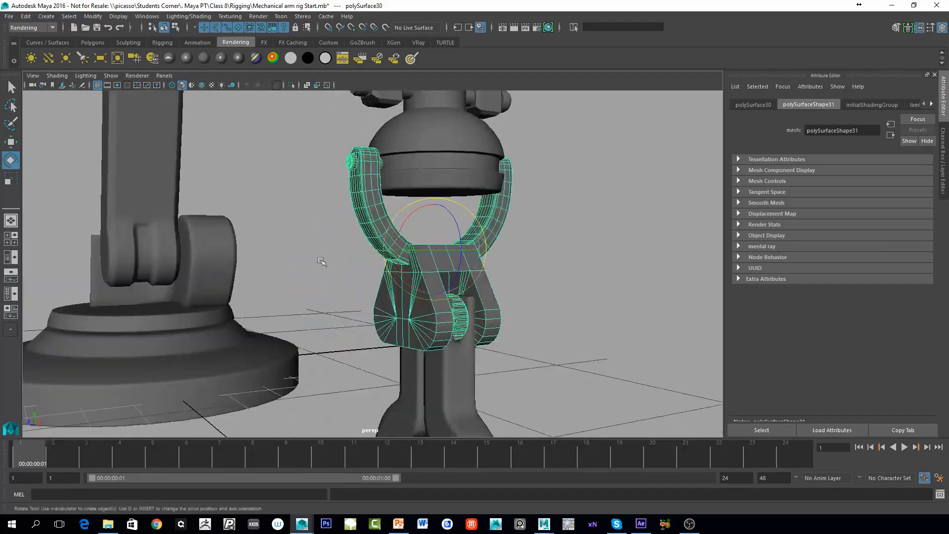
pyautogui.keyDown('alt'); pyautogui.moveTo(322, 262); pyautogui.dragTo(307, 310, button='middle'); pyautogui.keyUp('alt')
pyautogui.keyDown('alt'); pyautogui.moveTo(307, 309); pyautogui.dragTo(344, 296, button='right'); pyautogui.keyUp('alt')
pyautogui.keyDown('alt'); pyautogui.moveTo(343, 214); pyautogui.dragTo(327, 227); pyautogui.keyUp('alt')
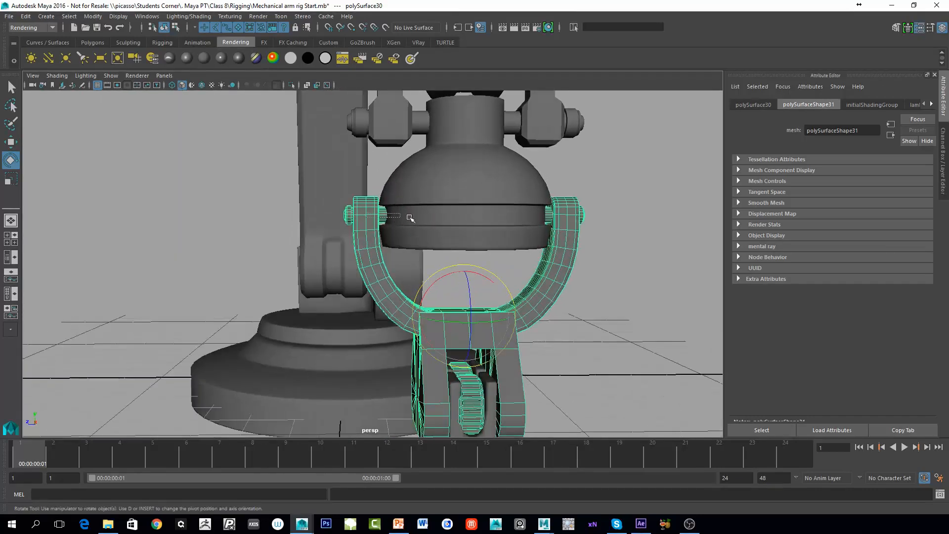
pyautogui.keyDown('shift'); pyautogui.moveTo(411, 218); pyautogui.dragTo(596, 216); pyautogui.keyUp('shift')
pyautogui.click(628, 228)
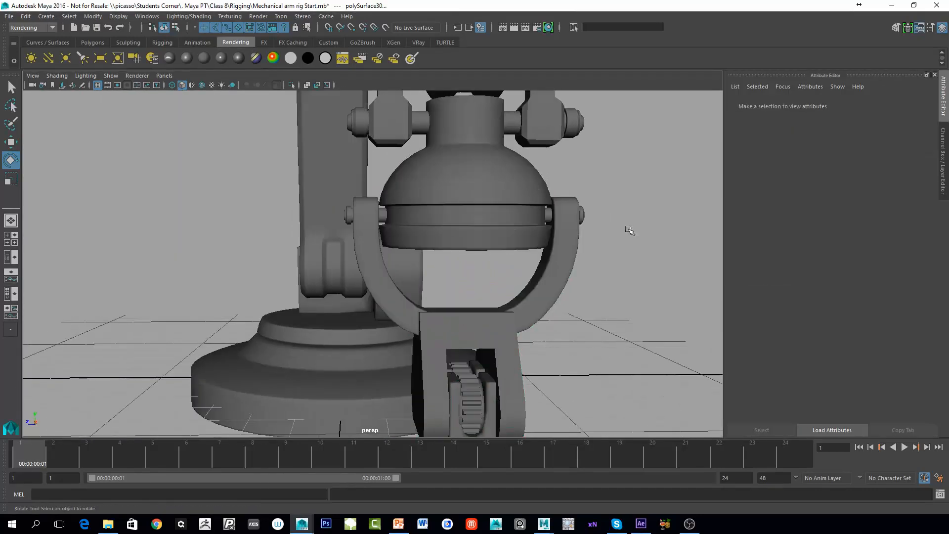
# Try rotating the domed wrist part around its existing pivot and undo the test rotations.
pyautogui.click(500, 218)
pyautogui.keyDown('alt'); pyautogui.moveTo(500, 218); pyautogui.dragTo(306, 235); pyautogui.keyUp('alt')
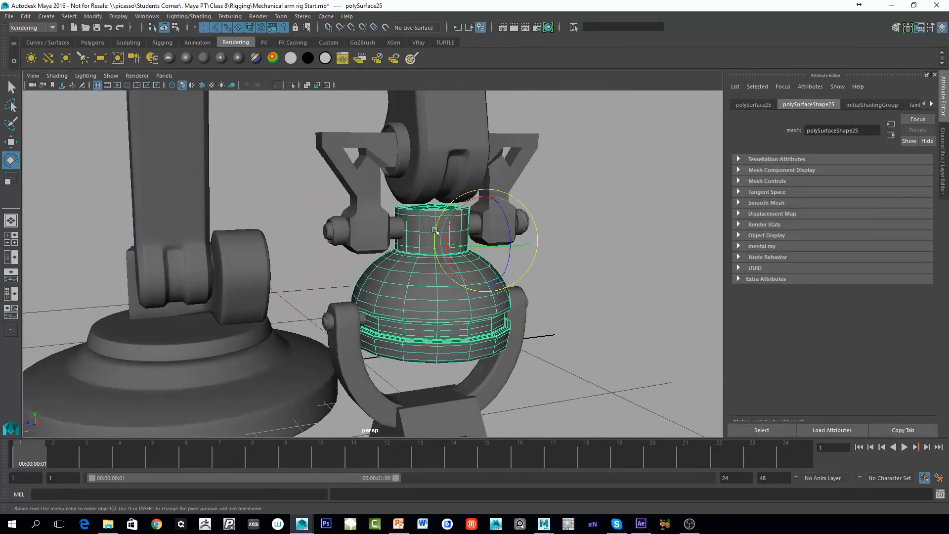
pyautogui.keyDown('alt'); pyautogui.moveTo(381, 239); pyautogui.dragTo(351, 298); pyautogui.keyUp('alt')
pyautogui.hotkey('ctrl', 'z')
pyautogui.hotkey('ctrl', 'z')
pyautogui.hotkey('ctrl', 'z')
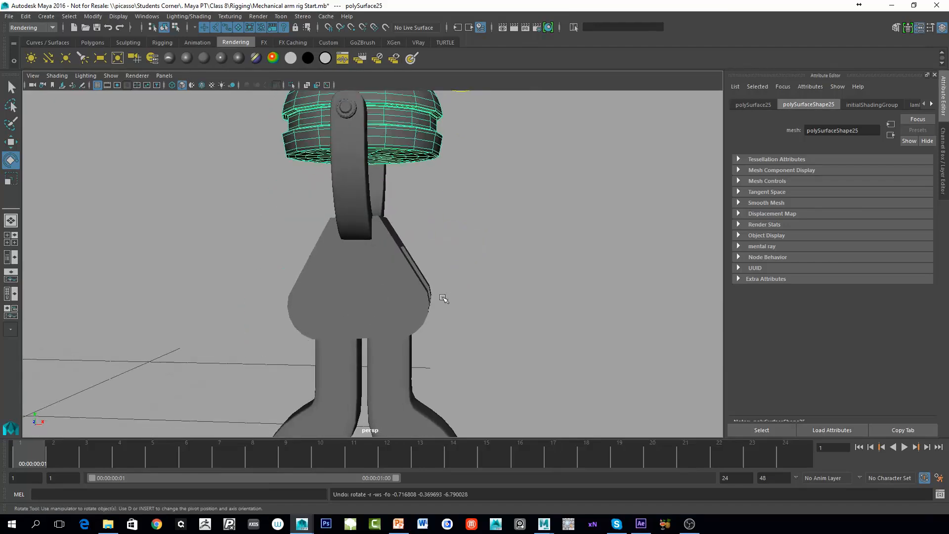
# Try rotating one claw finger around its upper pivot and undo the test rotation.
pyautogui.click(335, 312)
pyautogui.keyDown('alt'); pyautogui.moveTo(462, 403); pyautogui.dragTo(463, 195, button='middle'); pyautogui.keyUp('alt')
pyautogui.click(463, 194)
pyautogui.click(415, 218)
pyautogui.keyDown('alt'); pyautogui.moveTo(415, 218); pyautogui.dragTo(415, 350, button='middle'); pyautogui.keyUp('alt')
pyautogui.moveTo(429, 239); pyautogui.dragTo(435, 224)
pyautogui.hotkey('ctrl', 'z')
# Show the Channel Box and select the U-shaped claw bracket after checking the other claw finger's pivot.
pyautogui.hotkey('ctrl', 'a')
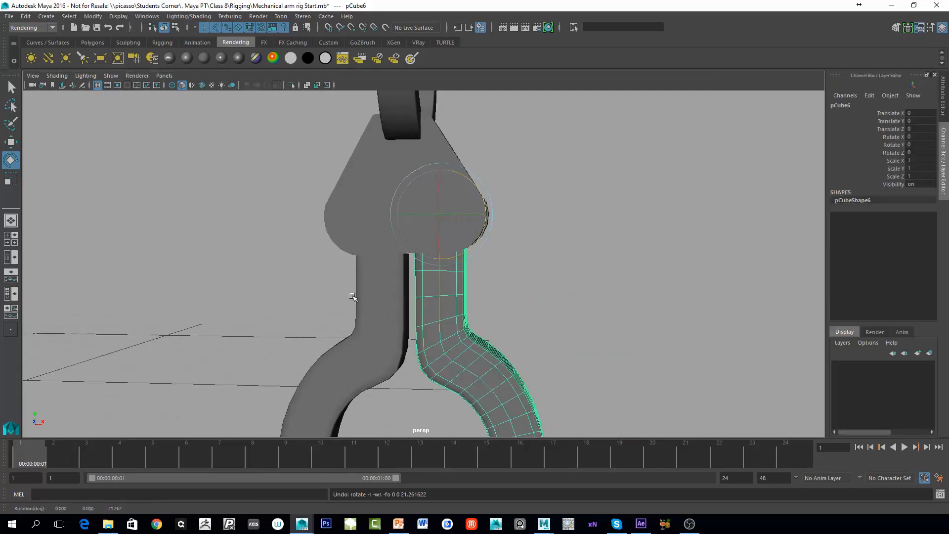
pyautogui.keyDown('alt'); pyautogui.moveTo(436, 312); pyautogui.dragTo(401, 259, button='middle'); pyautogui.keyUp('alt')
pyautogui.click(400, 259)
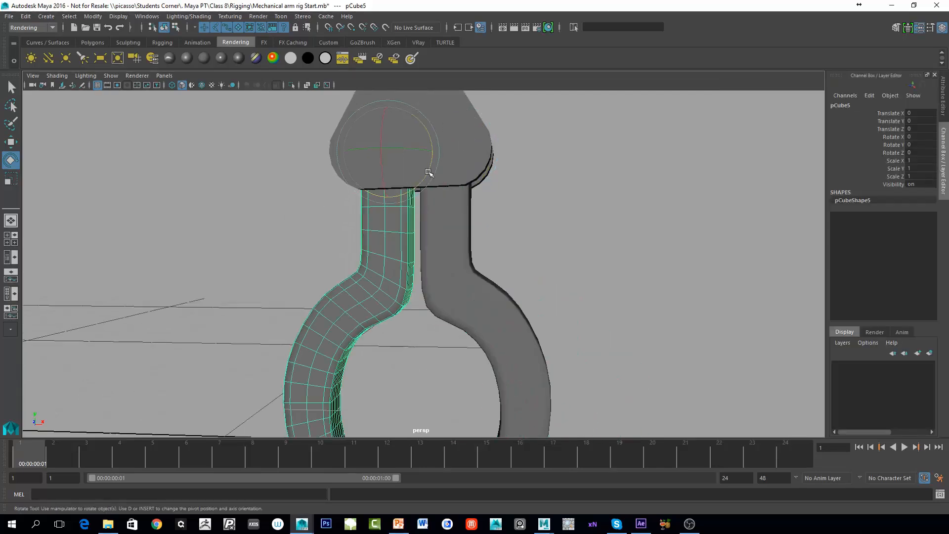
pyautogui.keyDown('alt'); pyautogui.moveTo(474, 357); pyautogui.dragTo(486, 292, button='middle'); pyautogui.keyUp('alt')
pyautogui.keyDown('alt'); pyautogui.moveTo(444, 148); pyautogui.dragTo(453, 318, button='middle'); pyautogui.keyUp('alt')
pyautogui.click(449, 220)
pyautogui.keyDown('alt'); pyautogui.moveTo(453, 243); pyautogui.dragTo(488, 271); pyautogui.keyUp('alt')
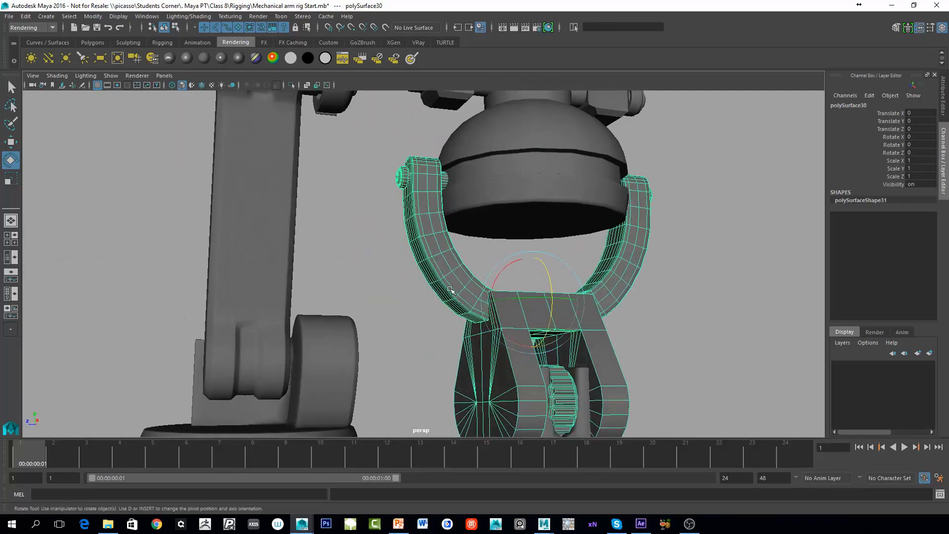
pyautogui.keyDown('alt'); pyautogui.moveTo(475, 263); pyautogui.dragTo(391, 311, button='middle'); pyautogui.keyUp('alt')
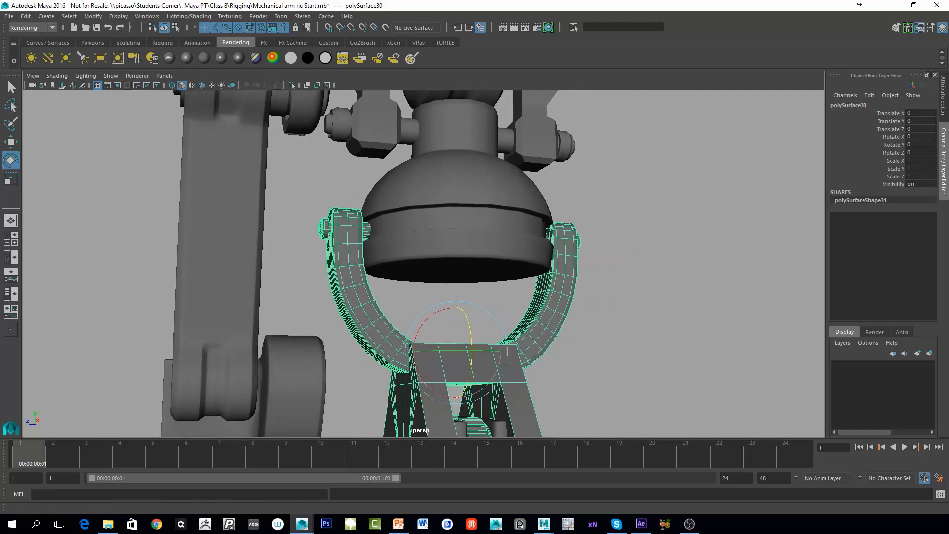
# Switch to the four-view layout, frame the bracket in the front view and raise its pivot to the side pin.
pyautogui.click(9, 241)
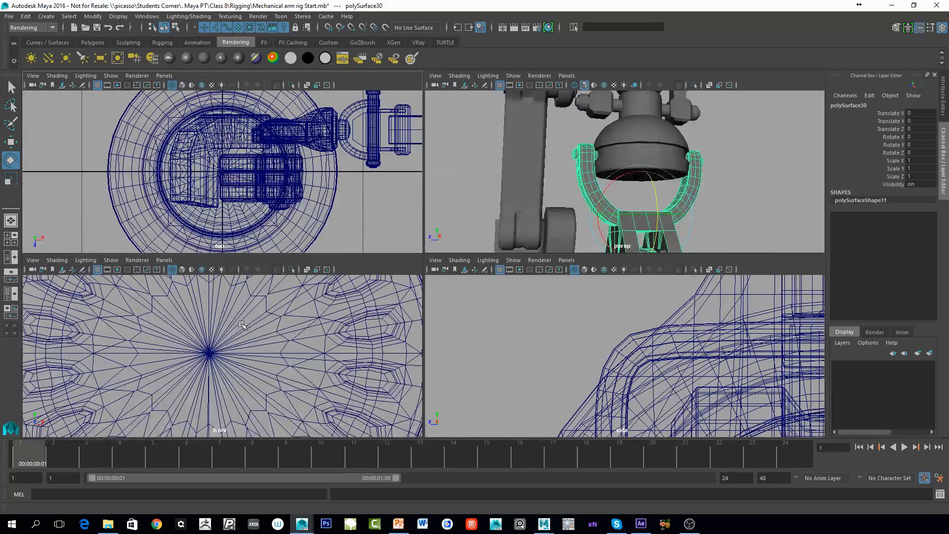
pyautogui.scroll(-15, 642, 375)
pyautogui.keyDown('alt'); pyautogui.moveTo(629, 406); pyautogui.dragTo(617, 359, button='middle'); pyautogui.keyUp('alt')
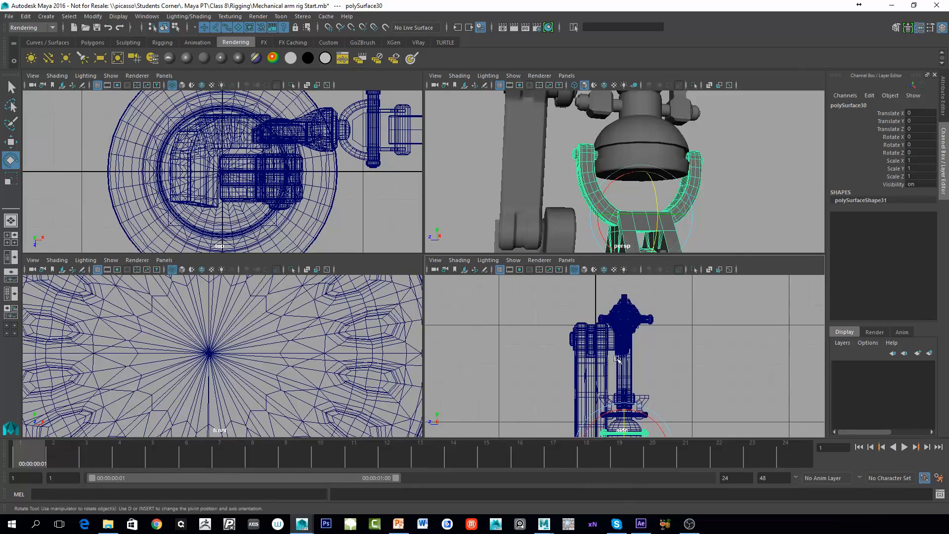
pyautogui.scroll(10, 617, 359)
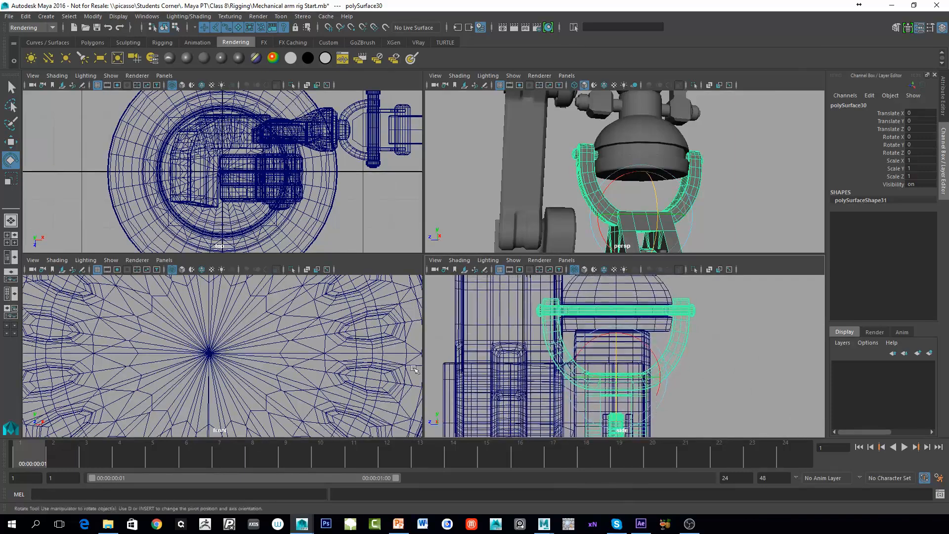
pyautogui.press('f')
pyautogui.keyDown('alt'); pyautogui.moveTo(292, 340); pyautogui.dragTo(262, 377, button='middle'); pyautogui.keyUp('alt')
pyautogui.scroll(1, 280, 367)
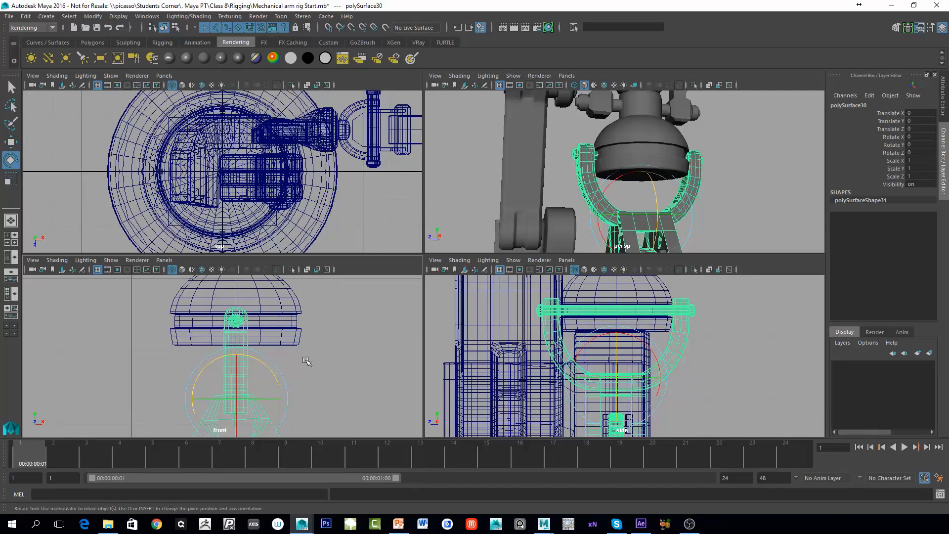
pyautogui.scroll(1, 236, 344)
pyautogui.press('d')
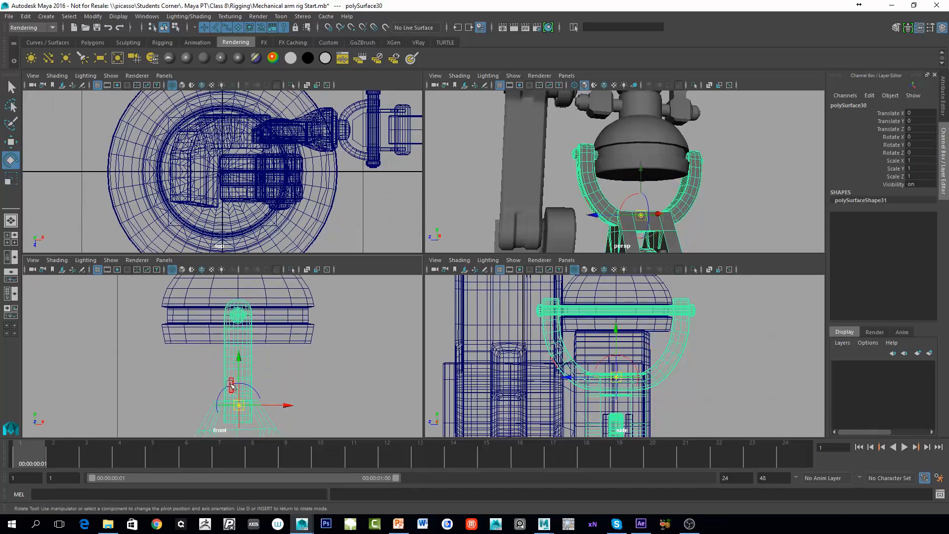
pyautogui.moveTo(239, 357); pyautogui.dragTo(238, 315)
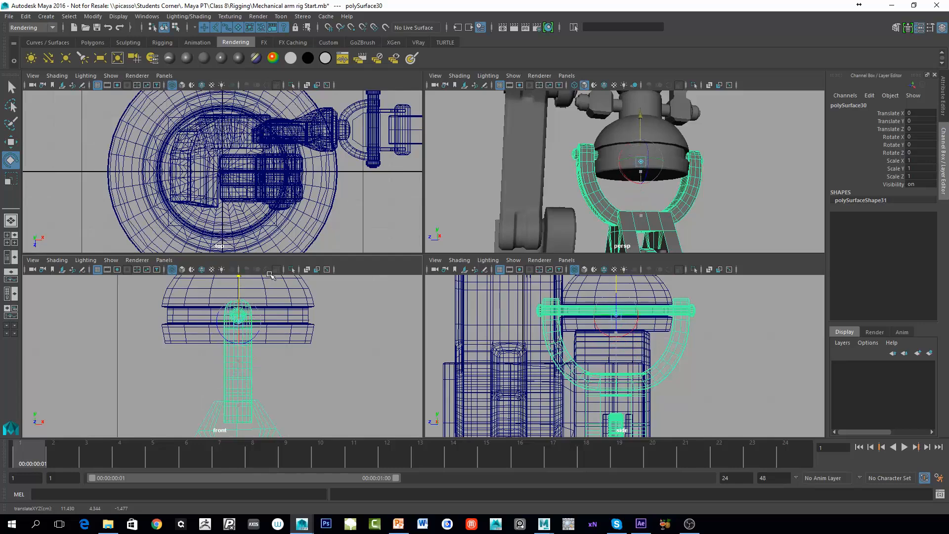
# Snap the bracket's pivot precisely to the centre of its side pin in the front view.
pyautogui.scroll(1, 243, 335)
pyautogui.scroll(5, 244, 336)
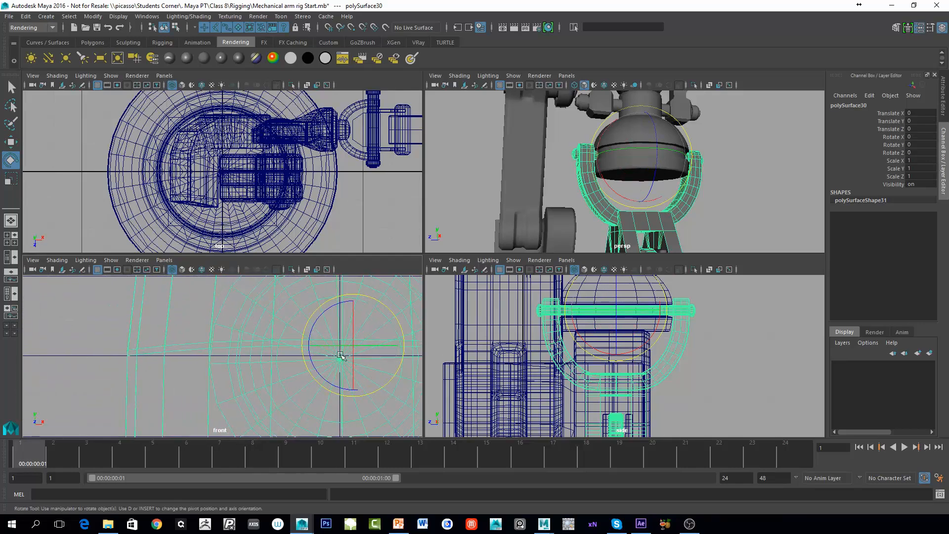
pyautogui.scroll(-5, 376, 365)
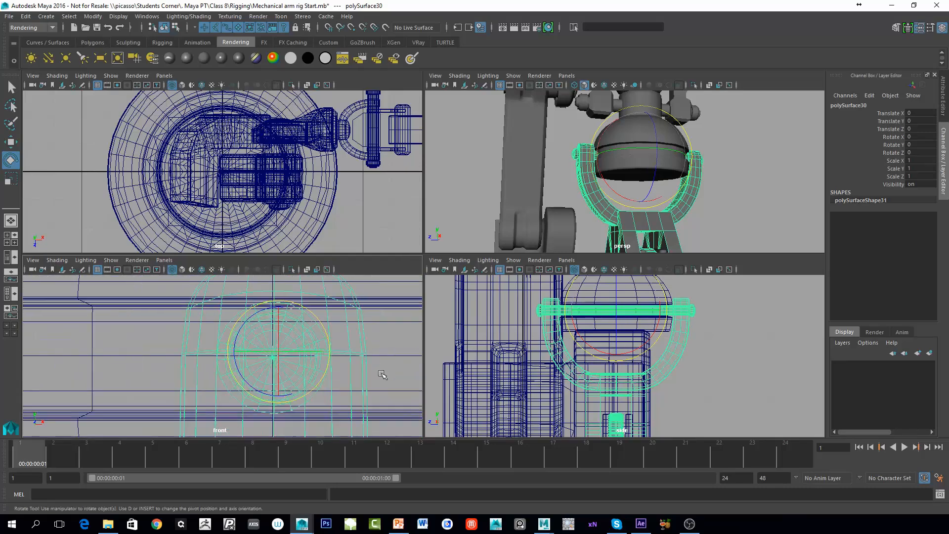
pyautogui.press('d')
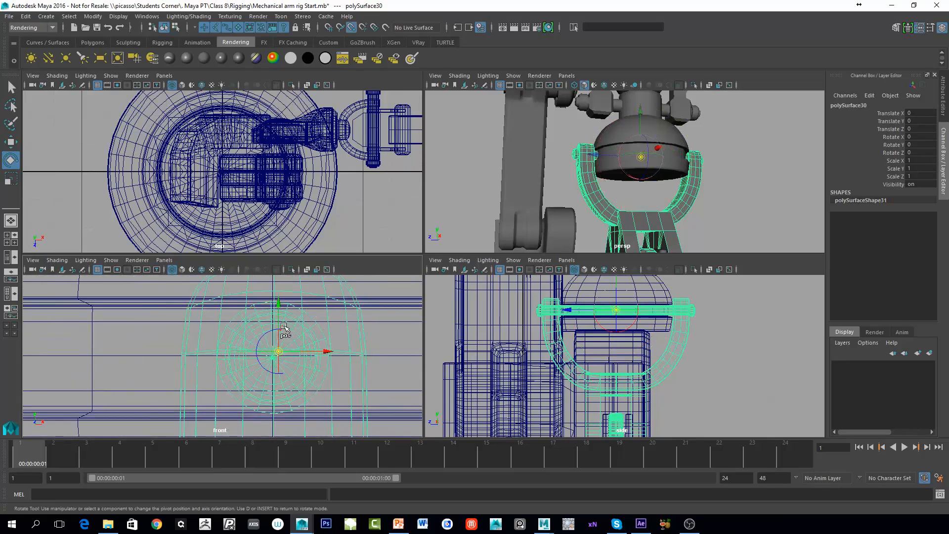
pyautogui.moveTo(279, 303); pyautogui.dragTo(321, 360)
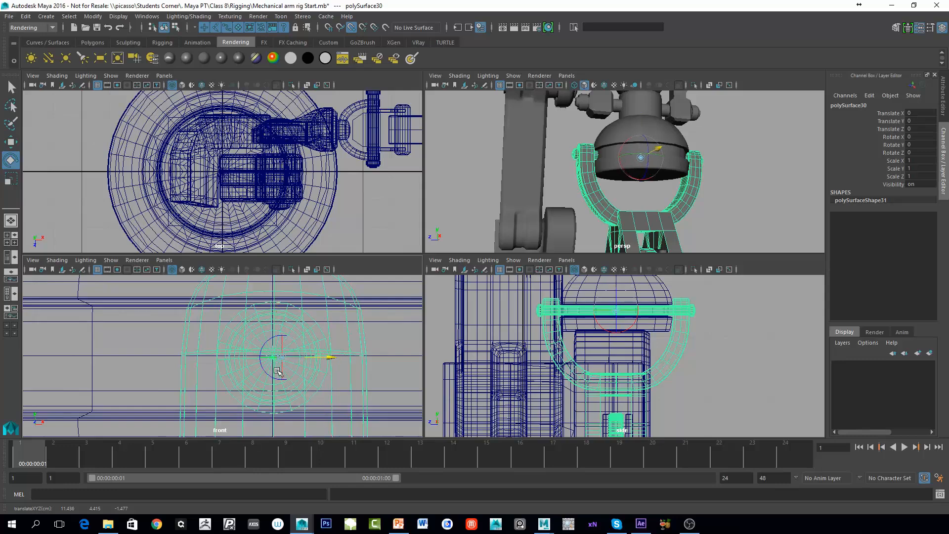
pyautogui.press('d')
# Test-rotate the bracket around its repositioned pivot in the perspective view and undo the test rotations.
pyautogui.press('space')
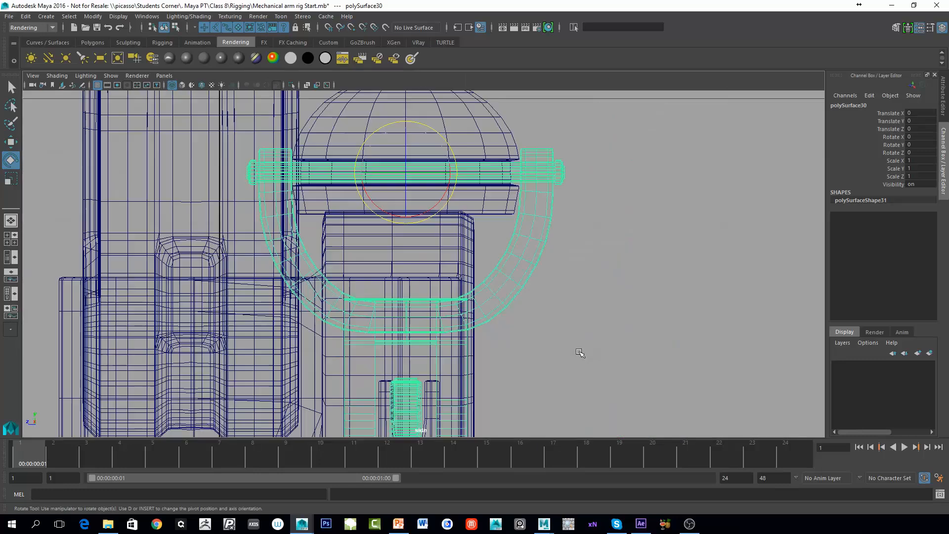
pyautogui.keyDown('alt'); pyautogui.click(580, 352); pyautogui.keyUp('alt')
pyautogui.keyDown('alt'); pyautogui.moveTo(581, 352); pyautogui.dragTo(659, 120, button='right'); pyautogui.keyUp('alt')
pyautogui.keyDown('alt'); pyautogui.moveTo(659, 120); pyautogui.dragTo(658, 172, button='middle'); pyautogui.keyUp('alt')
pyautogui.press('space')
pyautogui.keyDown('alt'); pyautogui.moveTo(658, 172); pyautogui.dragTo(702, 193, button='right'); pyautogui.keyUp('alt')
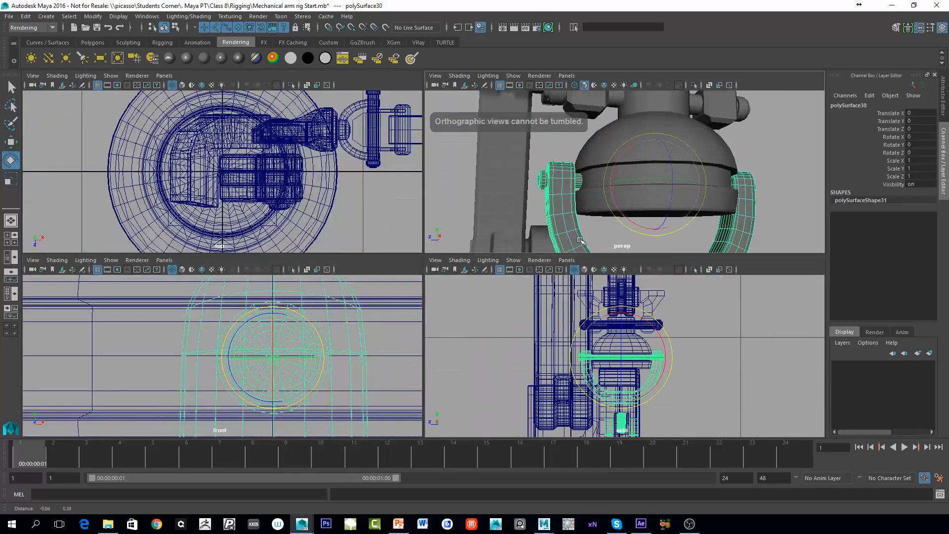
pyautogui.press('space')
pyautogui.keyDown('alt'); pyautogui.moveTo(548, 201); pyautogui.dragTo(457, 264); pyautogui.keyUp('alt')
pyautogui.hotkey('ctrl', 'z')
pyautogui.hotkey('ctrl', 'z')
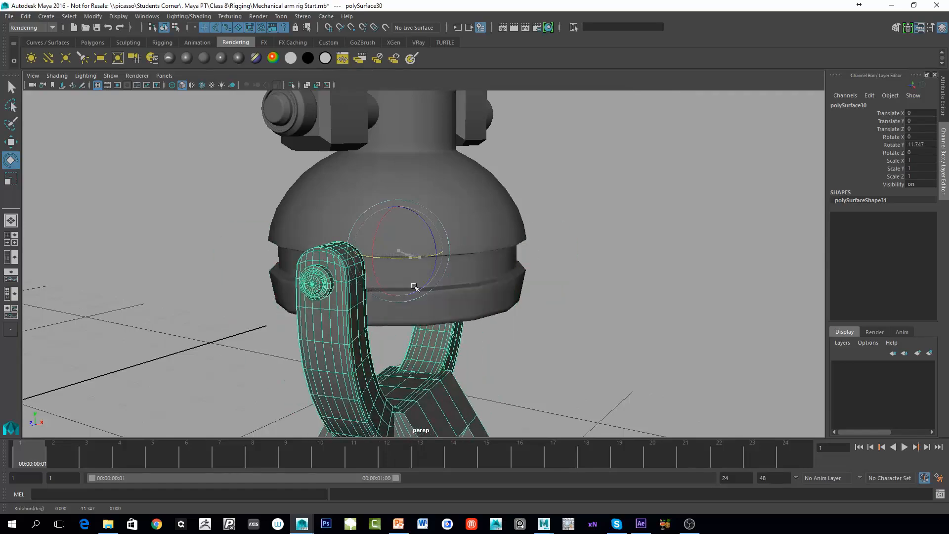
pyautogui.moveTo(435, 236); pyautogui.dragTo(402, 154)
pyautogui.hotkey('ctrl', 'z')
pyautogui.hotkey('ctrl', 'z')
pyautogui.hotkey('ctrl', 'z')
pyautogui.hotkey('ctrl', 'z')
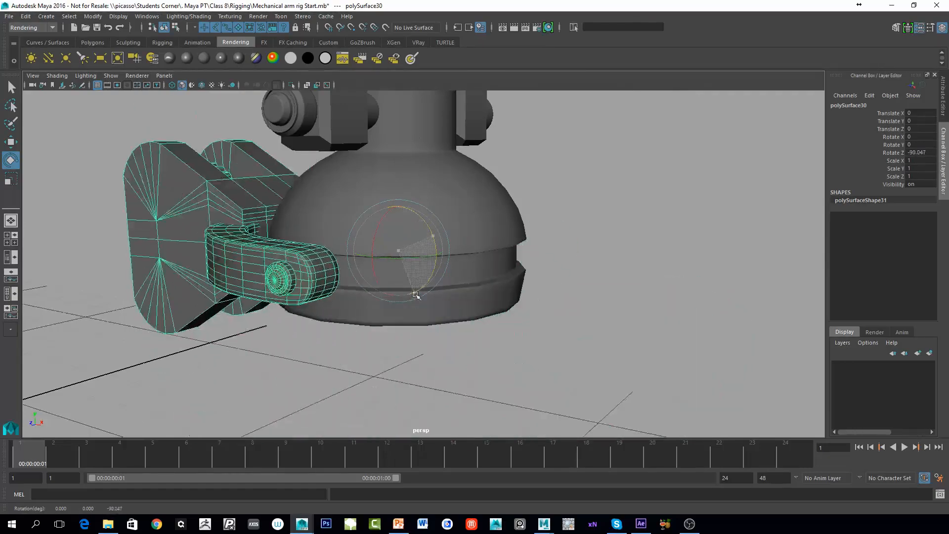
# Select the domed wrist part and snap its pivot to the centre of the bolt through its neck in the front view.
pyautogui.keyDown('alt'); pyautogui.moveTo(595, 304); pyautogui.dragTo(530, 228, button='right'); pyautogui.keyUp('alt')
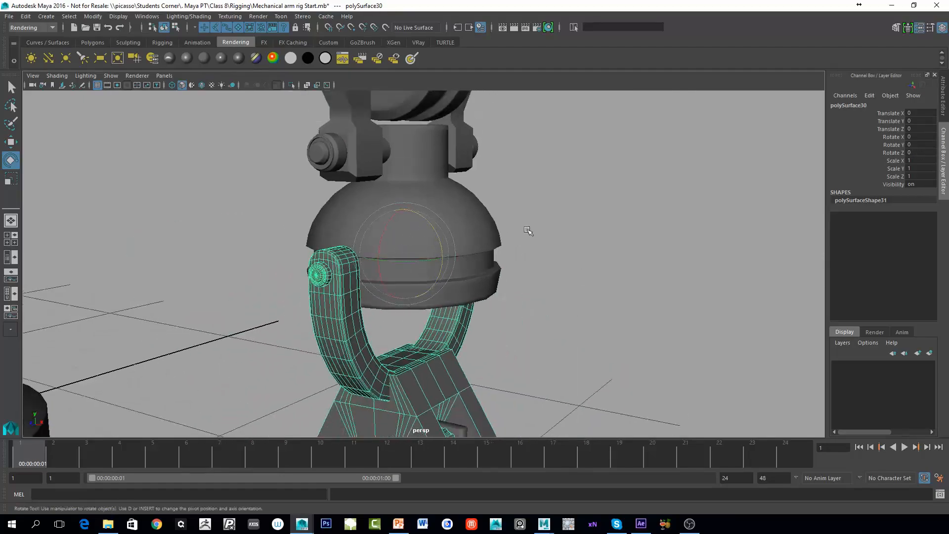
pyautogui.keyDown('alt'); pyautogui.moveTo(484, 223); pyautogui.dragTo(509, 276, button='middle'); pyautogui.keyUp('alt')
pyautogui.click(479, 265)
pyautogui.keyDown('alt'); pyautogui.moveTo(509, 276); pyautogui.dragTo(513, 282); pyautogui.keyUp('alt')
pyautogui.press('space')
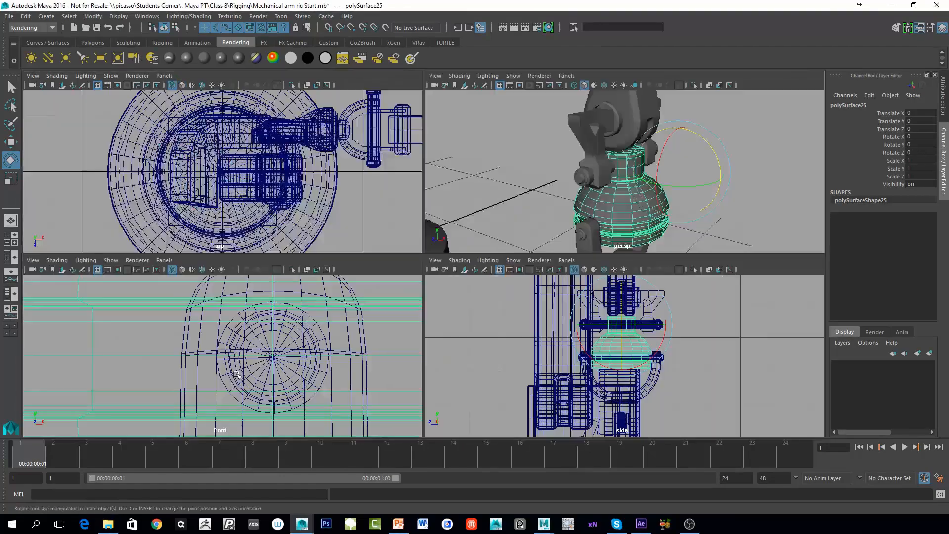
pyautogui.press('space')
pyautogui.press('f')
pyautogui.keyDown('alt'); pyautogui.moveTo(456, 253); pyautogui.dragTo(410, 332, button='middle'); pyautogui.keyUp('alt')
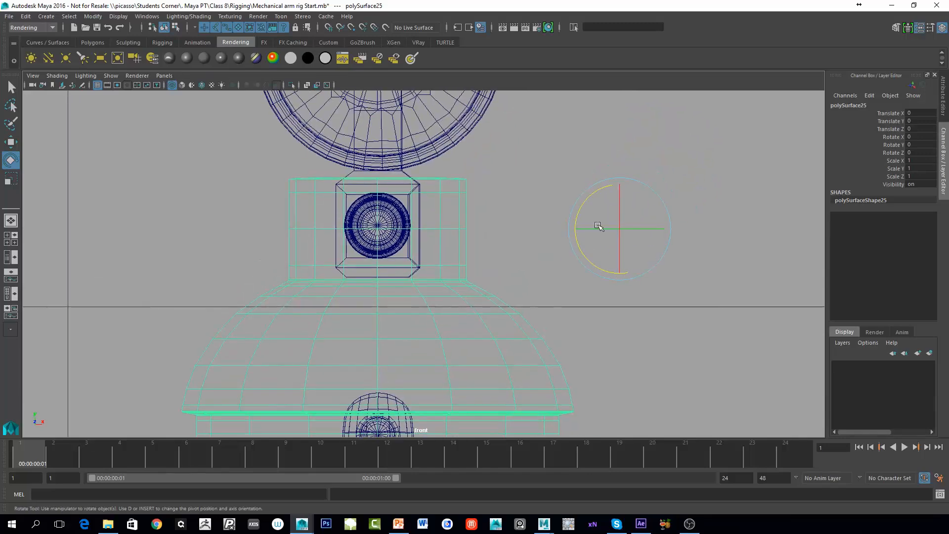
pyautogui.press('Insert')
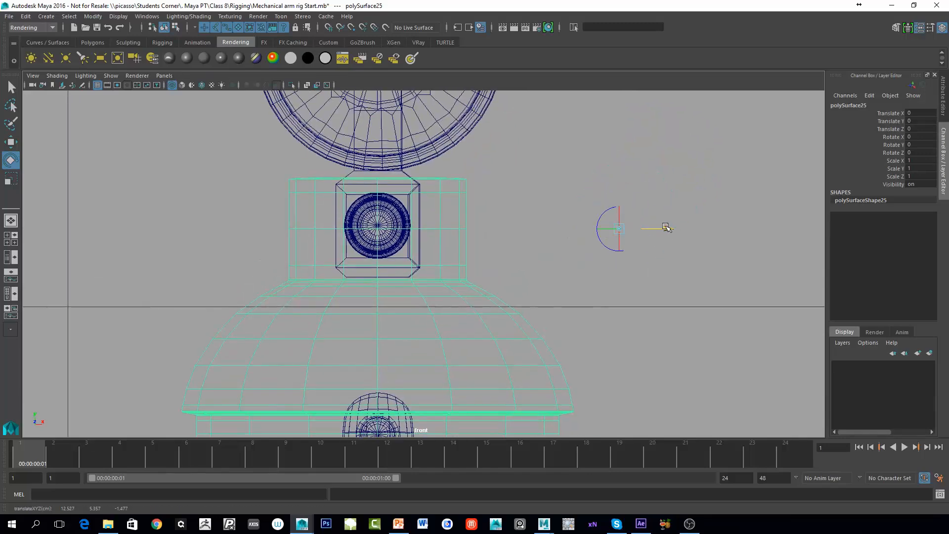
pyautogui.moveTo(668, 228); pyautogui.dragTo(470, 279)
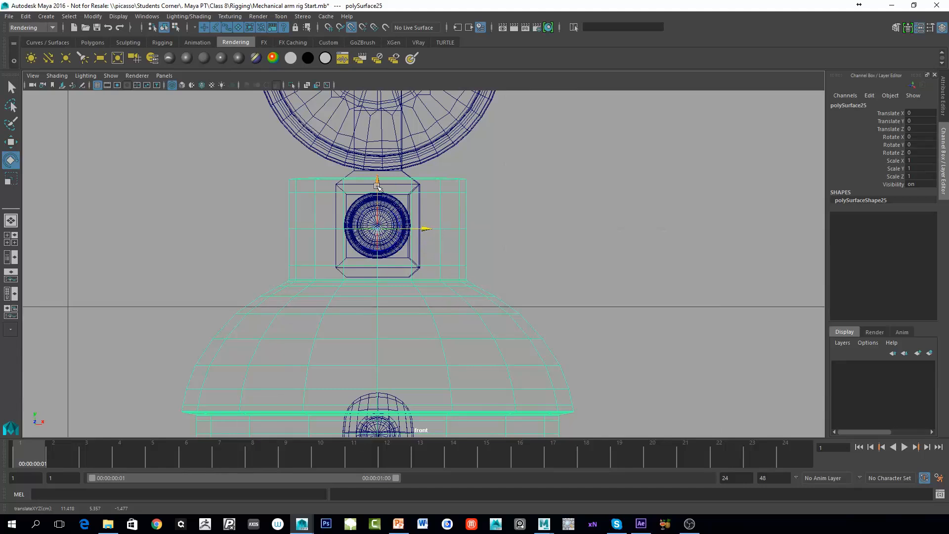
pyautogui.press('Insert')
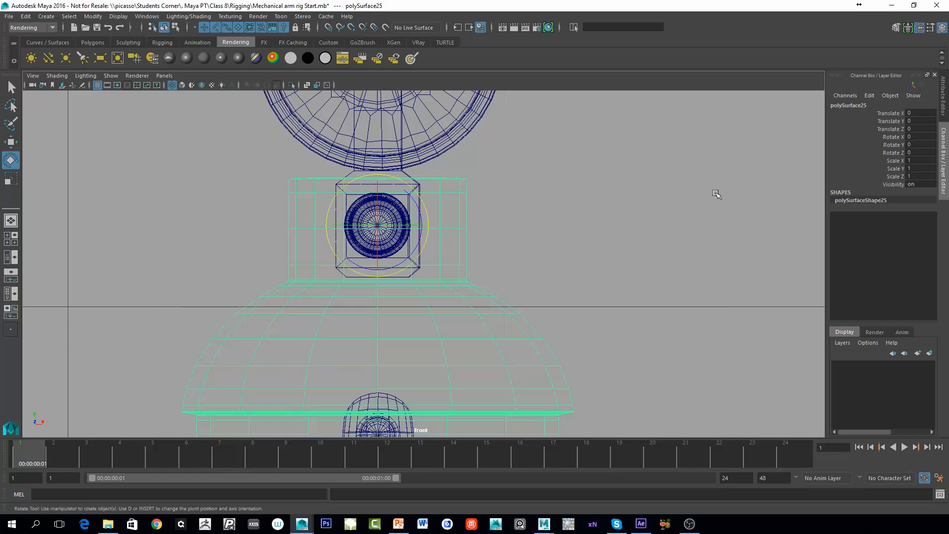
# Test-rotate the domed wrist part around its repositioned pivot in the perspective view and undo the rotation.
pyautogui.press('space')
pyautogui.press('space')
pyautogui.moveTo(458, 224); pyautogui.dragTo(460, 260)
pyautogui.hotkey('ctrl', 'z')
# Examine the domed wrist part and its side bracket, and check the pivot of the outer arm link above them.
pyautogui.keyDown('alt'); pyautogui.moveTo(508, 347); pyautogui.dragTo(430, 297); pyautogui.keyUp('alt')
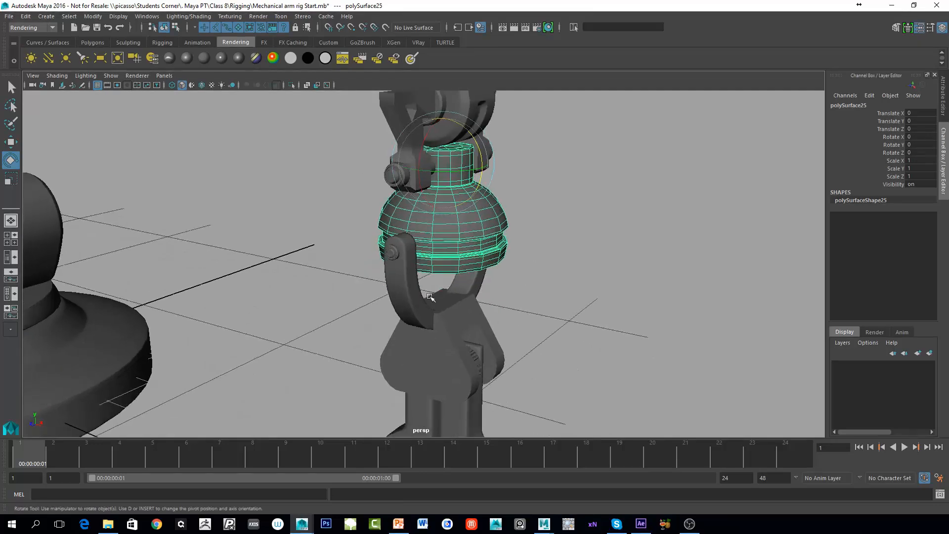
pyautogui.click(432, 347)
pyautogui.click(495, 208)
pyautogui.keyDown('alt'); pyautogui.moveTo(473, 176); pyautogui.dragTo(542, 336); pyautogui.keyUp('alt')
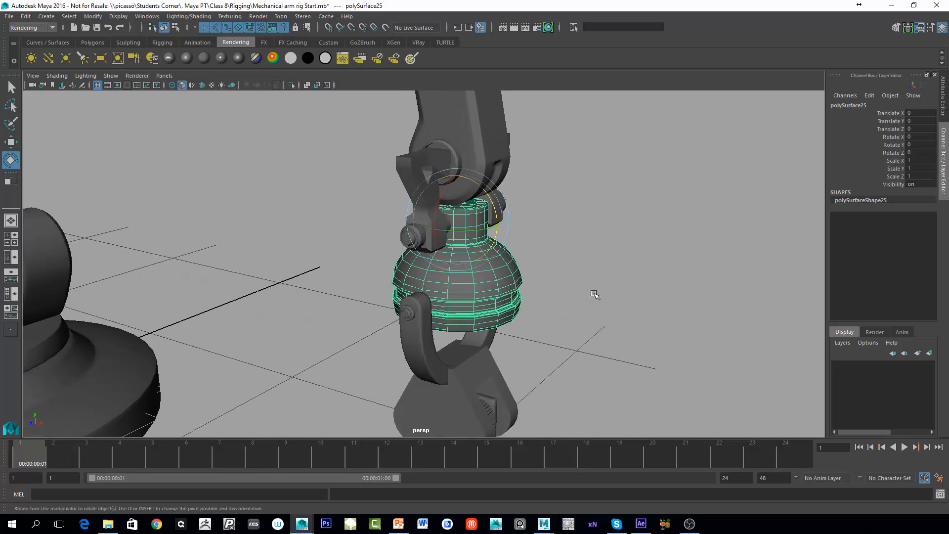
pyautogui.keyDown('alt'); pyautogui.moveTo(611, 246); pyautogui.dragTo(577, 233); pyautogui.keyUp('alt')
pyautogui.keyDown('alt'); pyautogui.moveTo(576, 233); pyautogui.dragTo(545, 273, button='middle'); pyautogui.keyUp('alt')
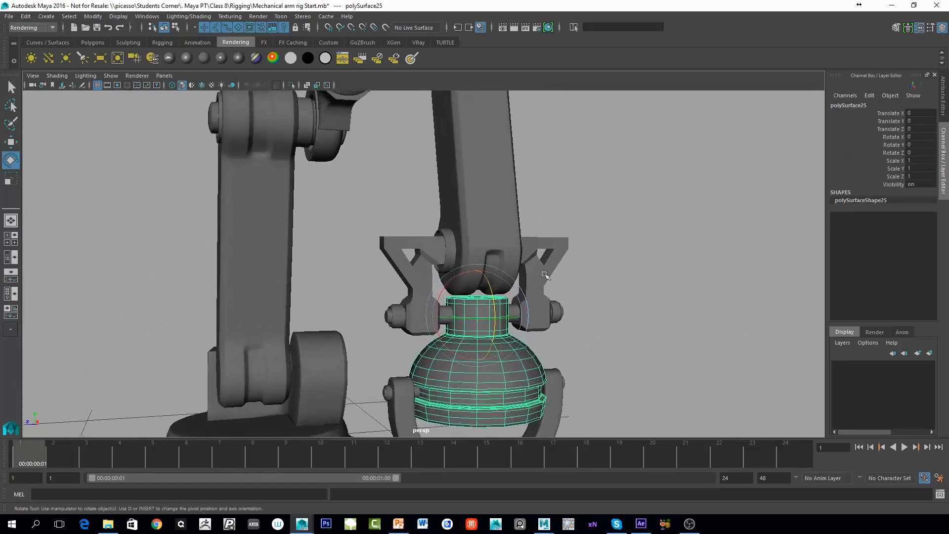
pyautogui.click(488, 161)
pyautogui.keyDown('alt'); pyautogui.moveTo(487, 161); pyautogui.dragTo(558, 366, button='middle'); pyautogui.keyUp('alt')
pyautogui.keyDown('alt'); pyautogui.moveTo(430, 247); pyautogui.dragTo(514, 253); pyautogui.keyUp('alt')
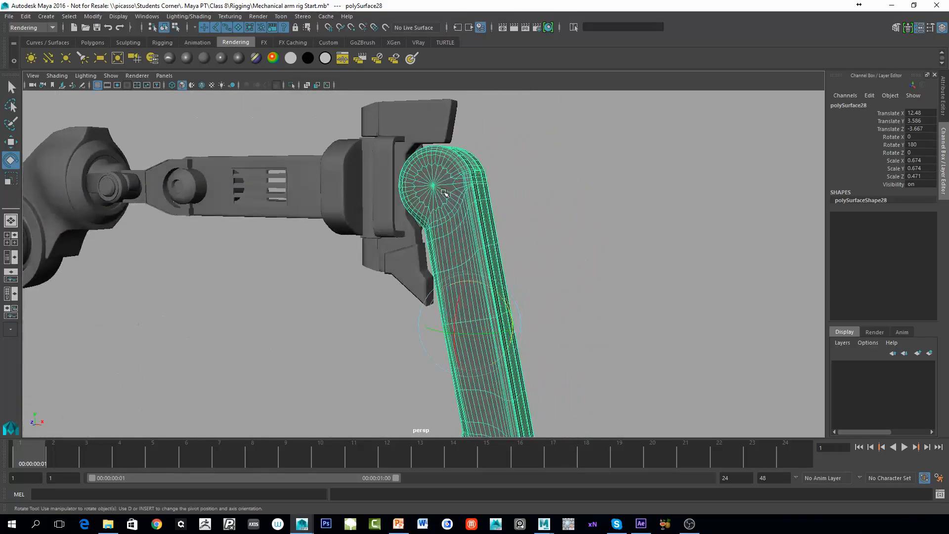
# Test-rotate the hinged bracket between the slotted forearm and the outer arm link, and undo the rotation.
pyautogui.click(384, 111)
pyautogui.keyDown('alt'); pyautogui.moveTo(384, 111); pyautogui.dragTo(467, 233); pyautogui.keyUp('alt')
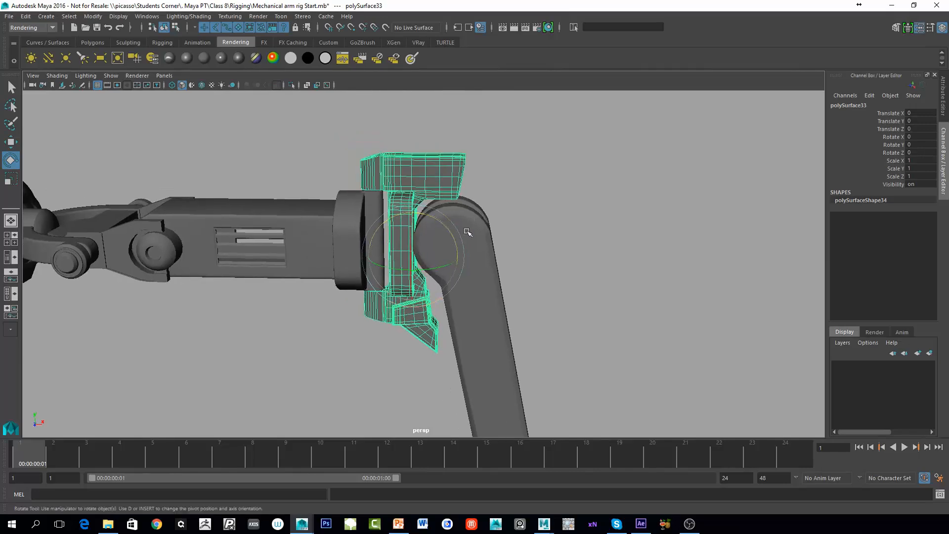
pyautogui.keyDown('alt'); pyautogui.moveTo(508, 190); pyautogui.dragTo(414, 268); pyautogui.keyUp('alt')
pyautogui.moveTo(422, 187)
pyautogui.mouseDown()
pyautogui.moveTo(444, 169)
pyautogui.moveTo(416, 205)
pyautogui.moveTo(422, 180)
pyautogui.mouseUp()
pyautogui.hotkey('ctrl', 'z')
pyautogui.keyDown('alt'); pyautogui.moveTo(445, 248); pyautogui.dragTo(519, 285, button='right'); pyautogui.keyUp('alt')
pyautogui.keyDown('alt'); pyautogui.moveTo(518, 284); pyautogui.dragTo(581, 379, button='middle'); pyautogui.keyUp('alt')
pyautogui.scroll(3, 547, 378)
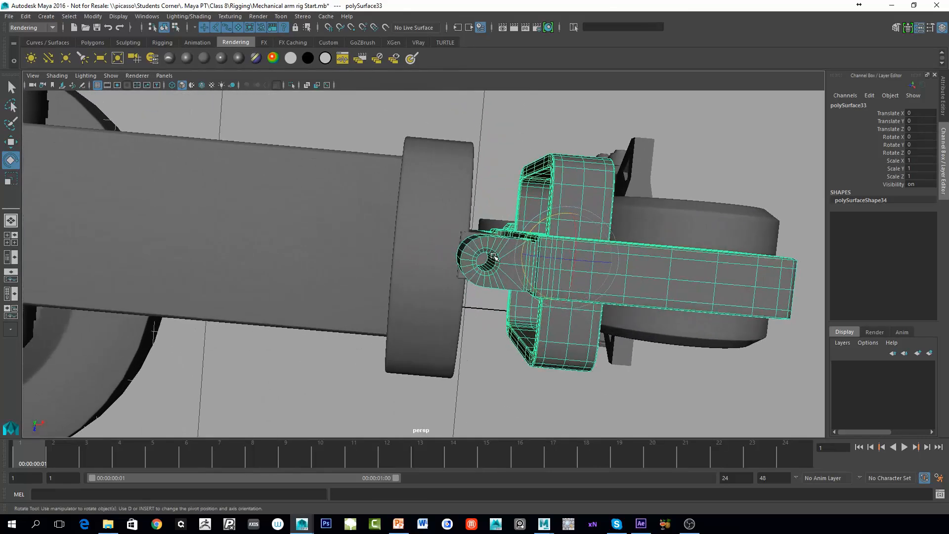
# Select the slotted forearm and the forked yoke behind it in turn to examine their pivots and joint pins.
pyautogui.keyDown('alt'); pyautogui.moveTo(517, 280); pyautogui.dragTo(421, 245, button='right'); pyautogui.keyUp('alt')
pyautogui.click(424, 233)
pyautogui.keyDown('alt'); pyautogui.moveTo(179, 230); pyautogui.dragTo(510, 240, button='middle'); pyautogui.keyUp('alt')
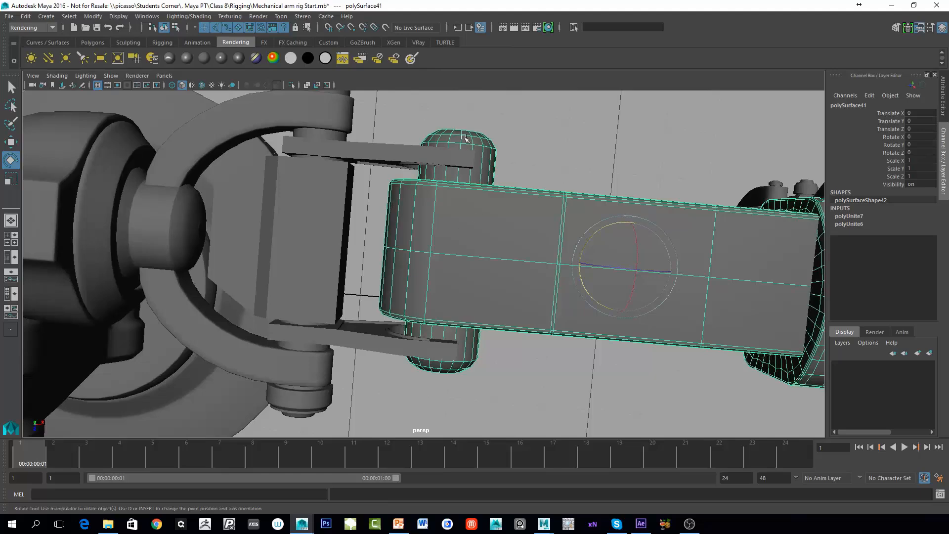
pyautogui.click(354, 142)
pyautogui.keyDown('alt'); pyautogui.moveTo(354, 142); pyautogui.dragTo(435, 209); pyautogui.keyUp('alt')
pyautogui.click(436, 209)
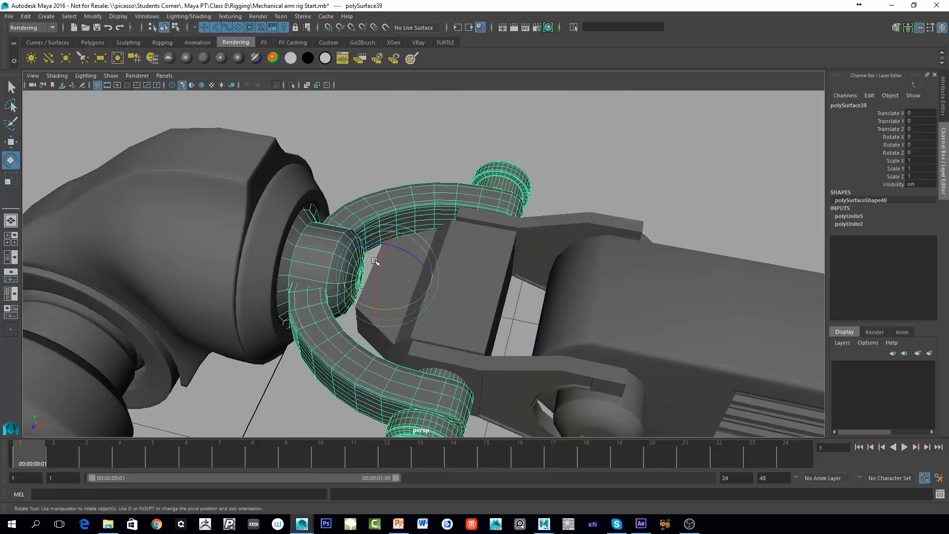
pyautogui.keyDown('alt'); pyautogui.moveTo(375, 261); pyautogui.dragTo(355, 219); pyautogui.keyUp('alt')
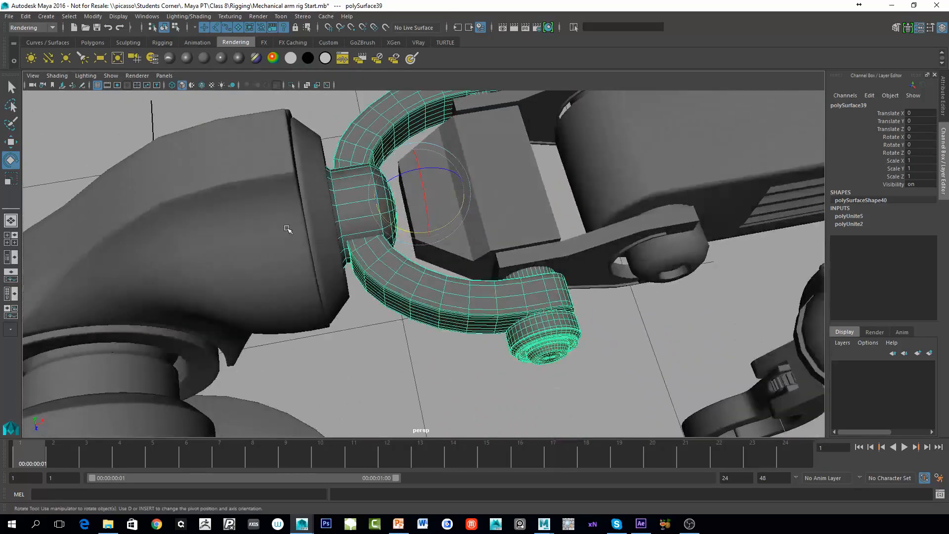
pyautogui.keyDown('alt'); pyautogui.moveTo(349, 218); pyautogui.dragTo(262, 260, button='right'); pyautogui.keyUp('alt')
pyautogui.keyDown('alt'); pyautogui.moveTo(326, 262); pyautogui.dragTo(363, 180, button='middle'); pyautogui.keyUp('alt')
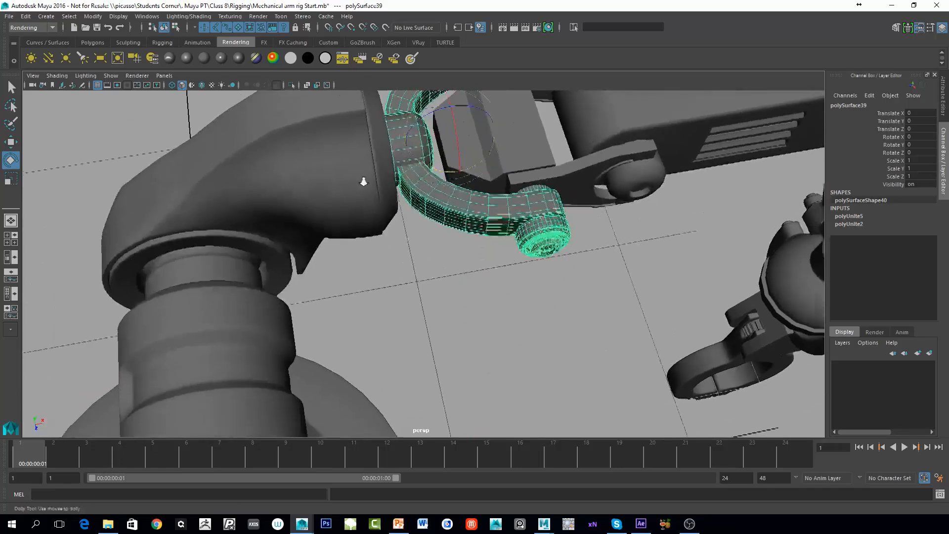
# Select the curved elbow housing and the round joint cap in turn to examine the elbow's rotation centre.
pyautogui.scroll(-5, 397, 194)
pyautogui.keyDown('alt'); pyautogui.moveTo(253, 284); pyautogui.dragTo(316, 114, button='middle'); pyautogui.keyUp('alt')
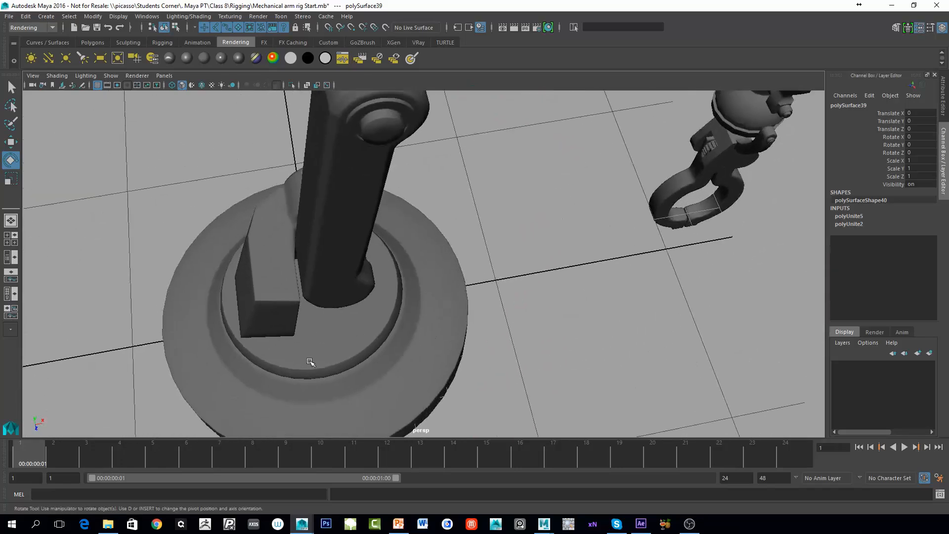
pyautogui.press('f')
pyautogui.click(472, 200)
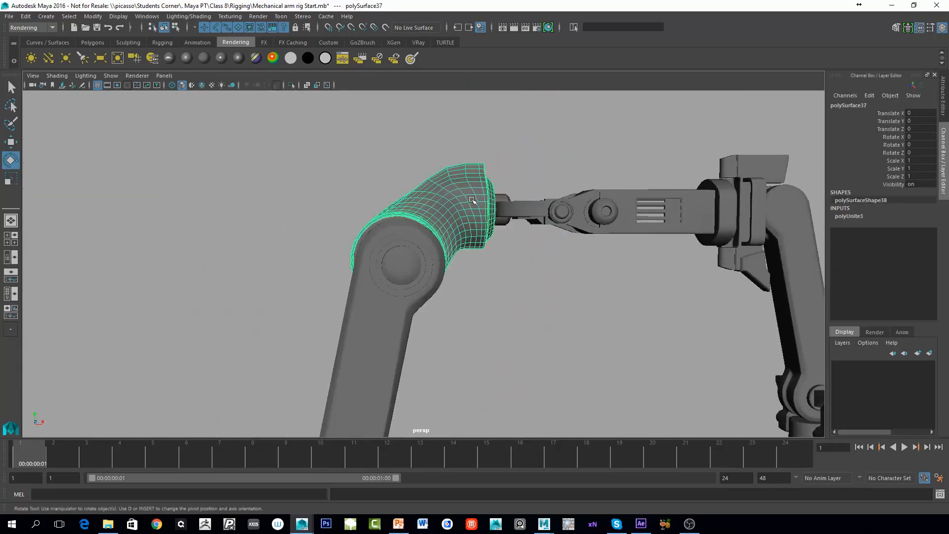
pyautogui.click(397, 257)
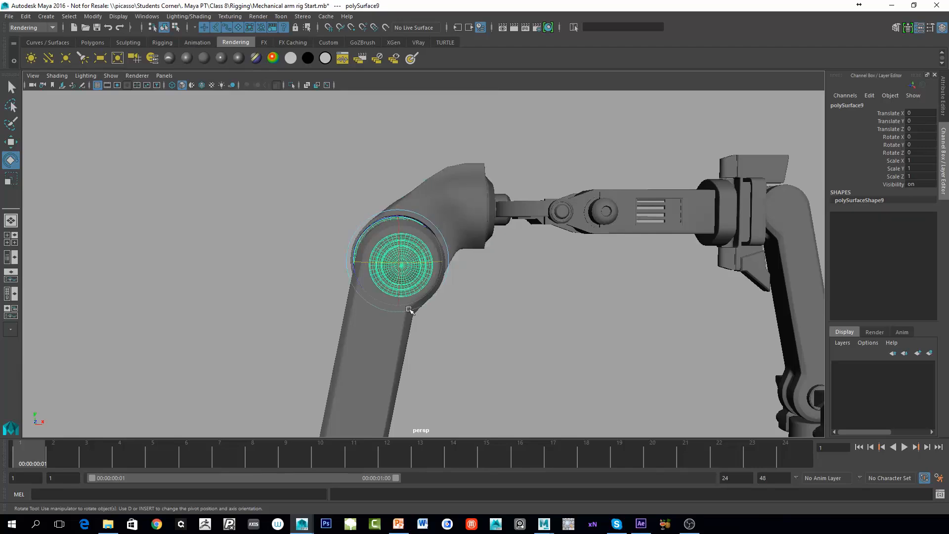
pyautogui.keyDown('alt'); pyautogui.moveTo(409, 312); pyautogui.dragTo(454, 202, button='middle'); pyautogui.keyUp('alt')
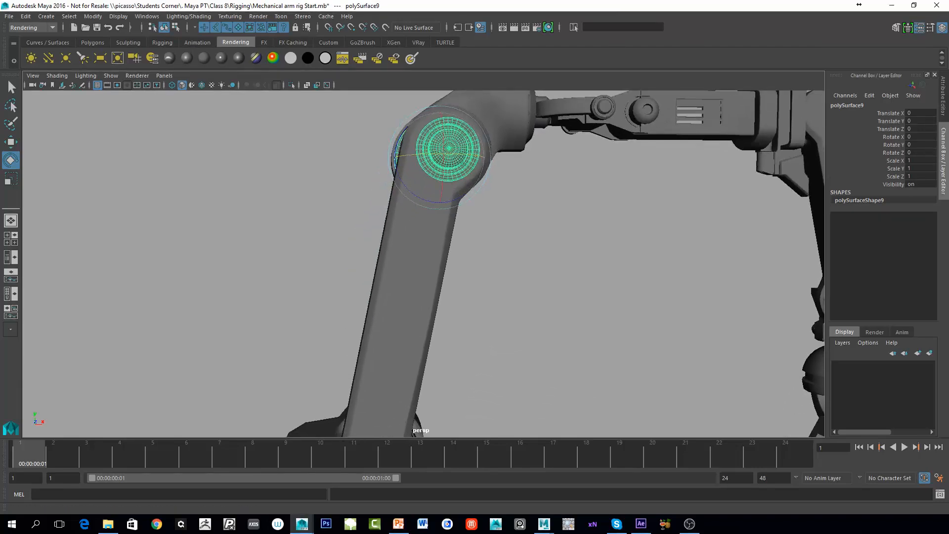
# Examine the elbow joint within the whole arm and check the lower arm link's pivot at the base joint.
pyautogui.keyDown('alt'); pyautogui.moveTo(476, 348); pyautogui.dragTo(426, 280, button='right'); pyautogui.keyUp('alt')
pyautogui.keyDown('alt'); pyautogui.moveTo(426, 280); pyautogui.dragTo(306, 198); pyautogui.keyUp('alt')
pyautogui.keyDown('alt'); pyautogui.moveTo(306, 197); pyautogui.dragTo(271, 231, button='middle'); pyautogui.keyUp('alt')
pyautogui.keyDown('alt'); pyautogui.moveTo(271, 230); pyautogui.dragTo(313, 258); pyautogui.keyUp('alt')
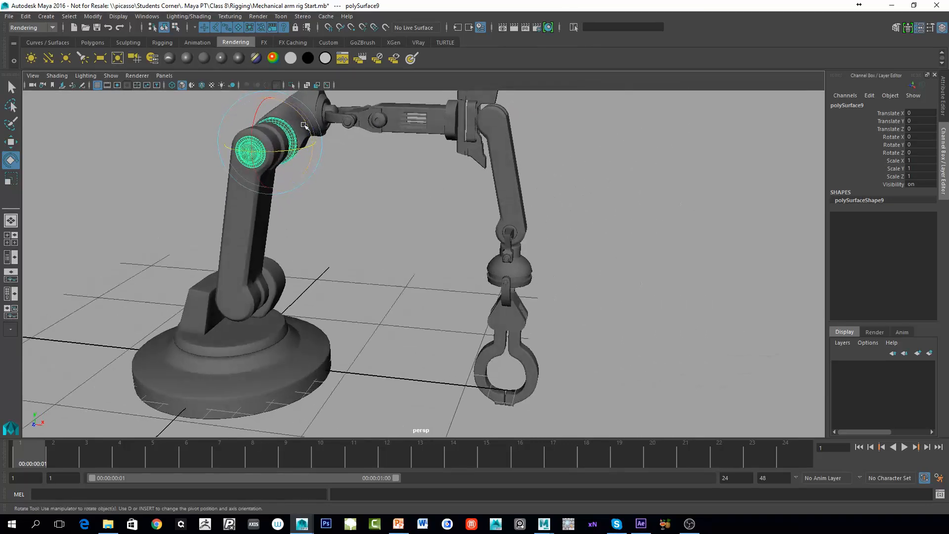
pyautogui.keyDown('alt'); pyautogui.moveTo(287, 134); pyautogui.dragTo(312, 197, button='middle'); pyautogui.keyUp('alt')
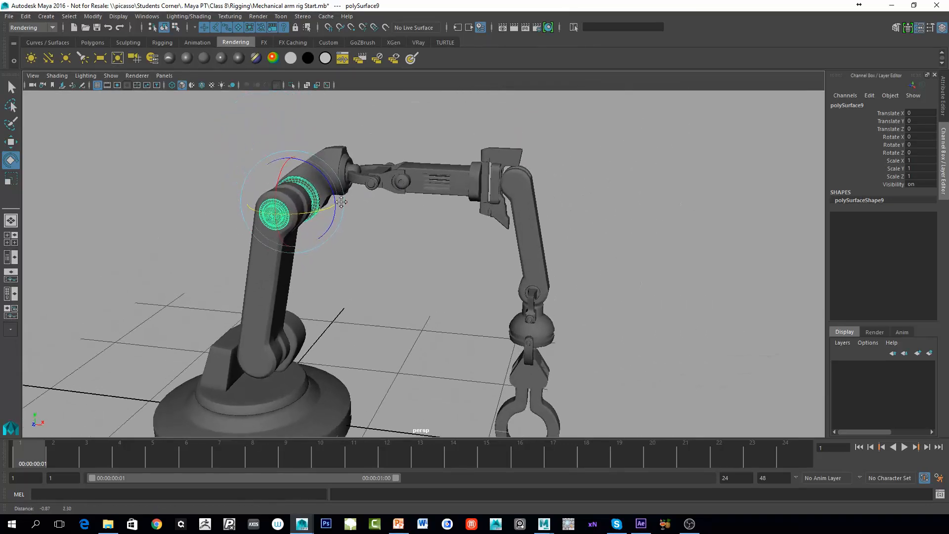
pyautogui.keyDown('alt'); pyautogui.moveTo(313, 197); pyautogui.dragTo(345, 218); pyautogui.keyUp('alt')
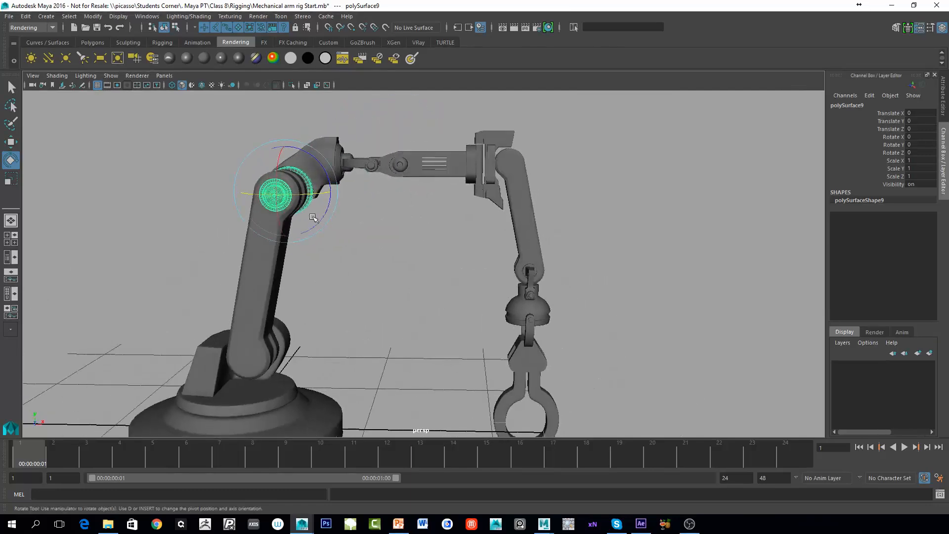
pyautogui.click(264, 305)
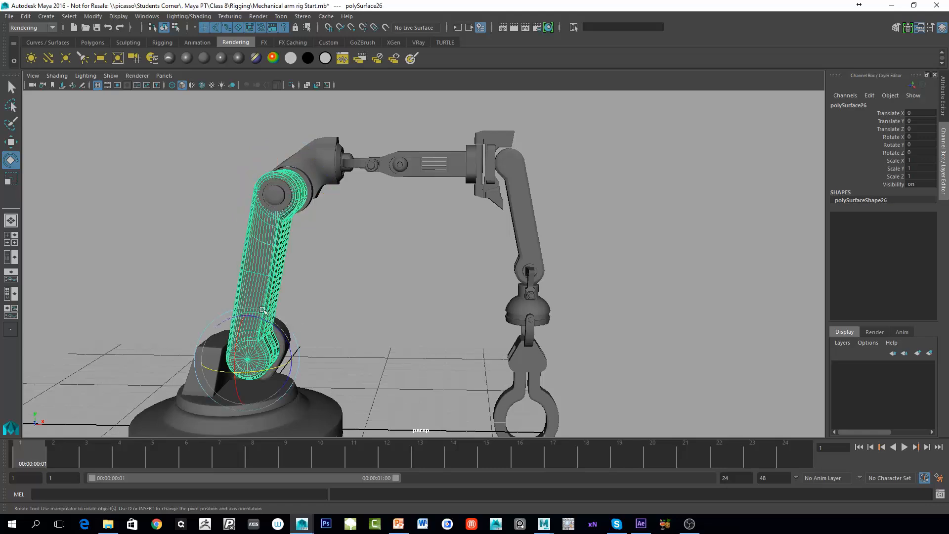
pyautogui.keyDown('alt'); pyautogui.moveTo(282, 342); pyautogui.dragTo(330, 190, button='middle'); pyautogui.keyUp('alt')
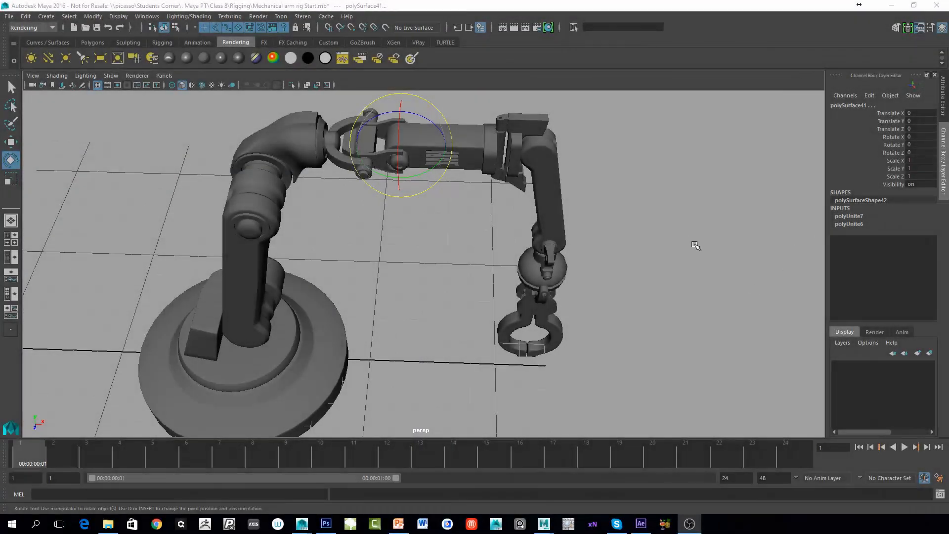
# Check the pivots of the outer arm link and the slotted forearm against their joints.
pyautogui.keyDown('alt'); pyautogui.moveTo(608, 232); pyautogui.dragTo(595, 218); pyautogui.keyUp('alt')
pyautogui.keyDown('alt'); pyautogui.moveTo(595, 312); pyautogui.dragTo(594, 261, button='middle'); pyautogui.keyUp('alt')
pyautogui.keyDown('alt'); pyautogui.moveTo(593, 260); pyautogui.dragTo(543, 259); pyautogui.keyUp('alt')
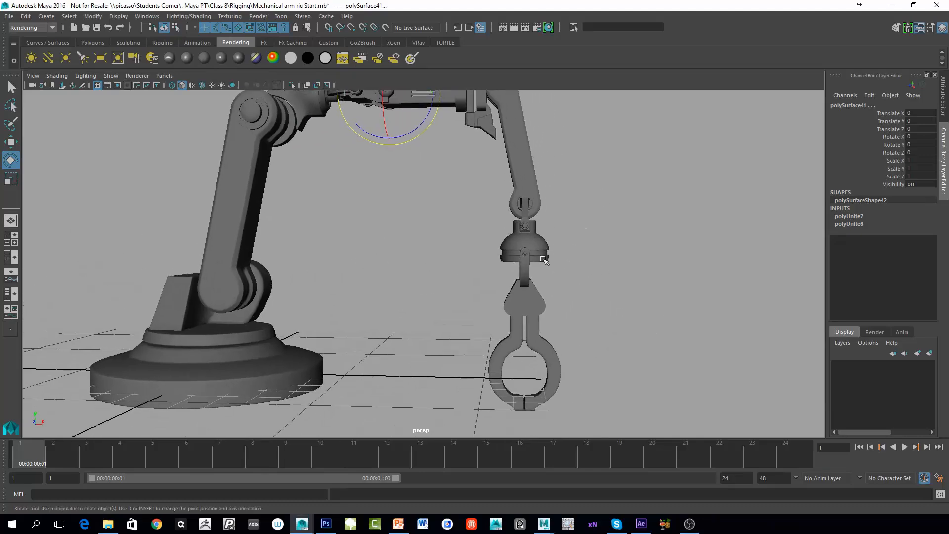
pyautogui.click(543, 258)
pyautogui.click(521, 140)
pyautogui.keyDown('alt'); pyautogui.moveTo(521, 140); pyautogui.dragTo(521, 247, button='middle'); pyautogui.keyUp('alt')
pyautogui.keyDown('alt'); pyautogui.moveTo(521, 246); pyautogui.dragTo(559, 245, button='right'); pyautogui.keyUp('alt')
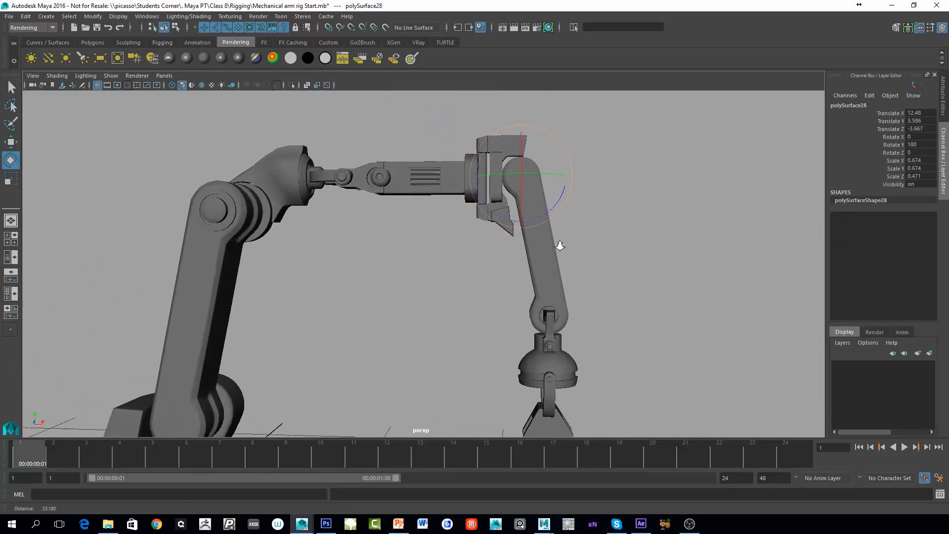
pyautogui.click(494, 261)
pyautogui.click(523, 217)
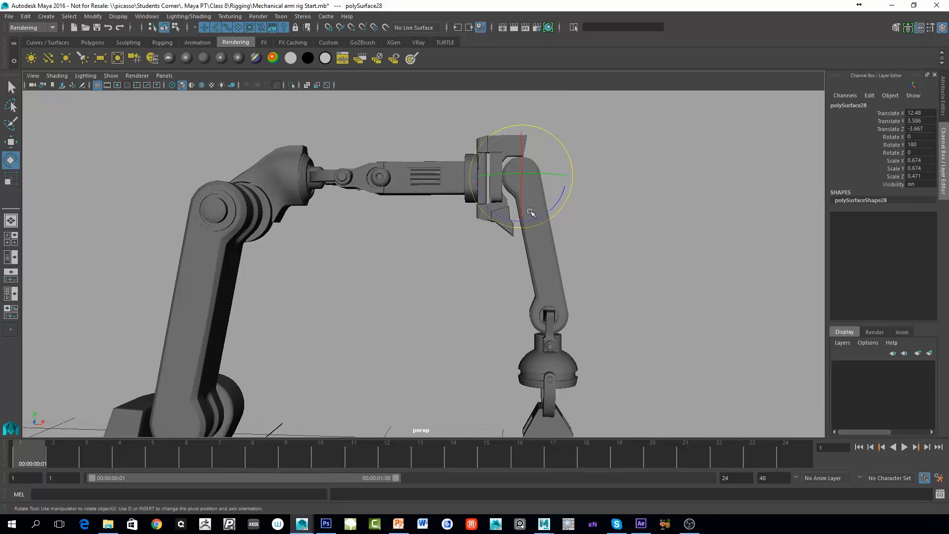
pyautogui.click(512, 281)
pyautogui.click(508, 217)
pyautogui.click(436, 259)
pyautogui.click(437, 187)
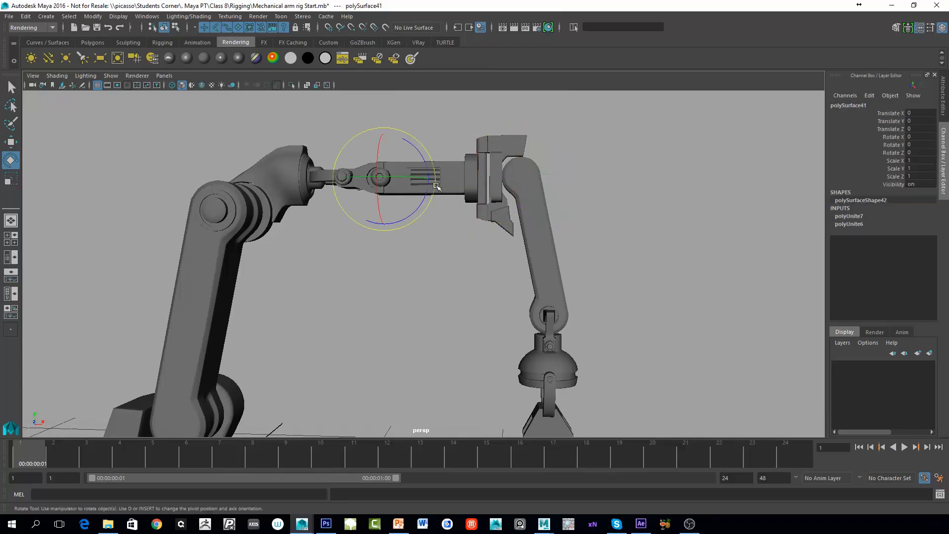
# Turn on selection highlighting in the perspective view and select the outer arm link.
pyautogui.click(134, 78)
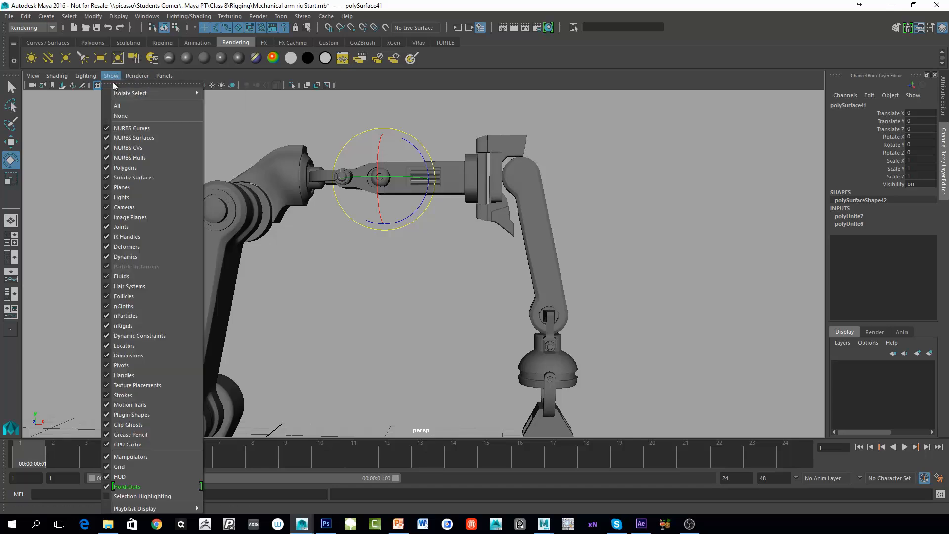
pyautogui.click(133, 496)
pyautogui.click(528, 184)
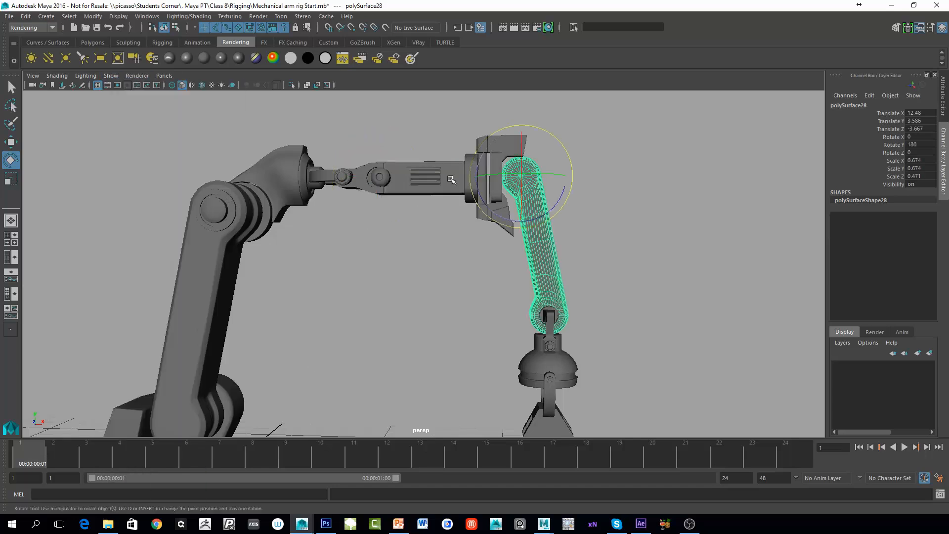
# Select the forearm, elbow part, lower arm link and round base in turn to check their pivots.
pyautogui.click(439, 191)
pyautogui.click(254, 197)
pyautogui.click(167, 337)
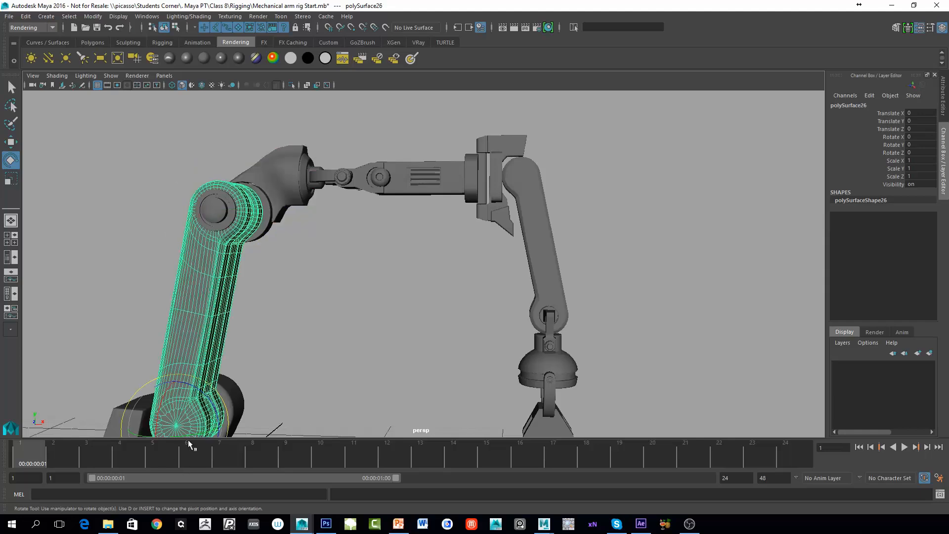
pyautogui.keyDown('alt'); pyautogui.moveTo(208, 430); pyautogui.dragTo(258, 296, button='middle'); pyautogui.keyUp('alt')
pyautogui.click(259, 277)
pyautogui.keyDown('alt'); pyautogui.moveTo(341, 299); pyautogui.dragTo(270, 326, button='middle'); pyautogui.keyUp('alt')
pyautogui.keyDown('alt'); pyautogui.moveTo(269, 327); pyautogui.dragTo(392, 315, button='right'); pyautogui.keyUp('alt')
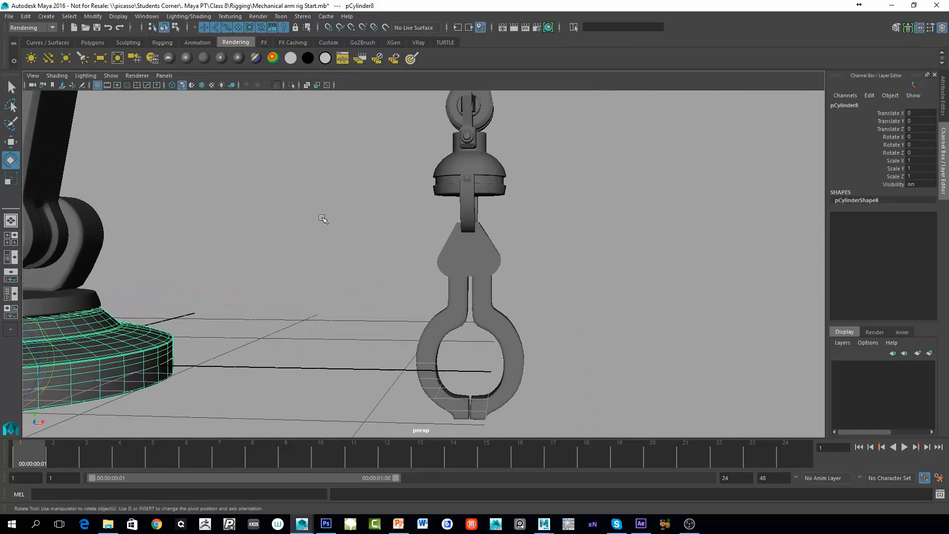
# Examine the gripper claws and the joint where they meet the triangular mount.
pyautogui.keyDown('alt'); pyautogui.moveTo(544, 366); pyautogui.dragTo(410, 268); pyautogui.keyUp('alt')
pyautogui.keyDown('alt'); pyautogui.moveTo(521, 218); pyautogui.dragTo(519, 254); pyautogui.keyUp('alt')
pyautogui.keyDown('alt'); pyautogui.moveTo(519, 254); pyautogui.dragTo(505, 153, button='middle'); pyautogui.keyUp('alt')
pyautogui.keyDown('alt'); pyautogui.moveTo(343, 242); pyautogui.dragTo(472, 234, button='right'); pyautogui.keyUp('alt')
pyautogui.keyDown('alt'); pyautogui.moveTo(472, 234); pyautogui.dragTo(522, 246, button='middle'); pyautogui.keyUp('alt')
pyautogui.click(513, 241)
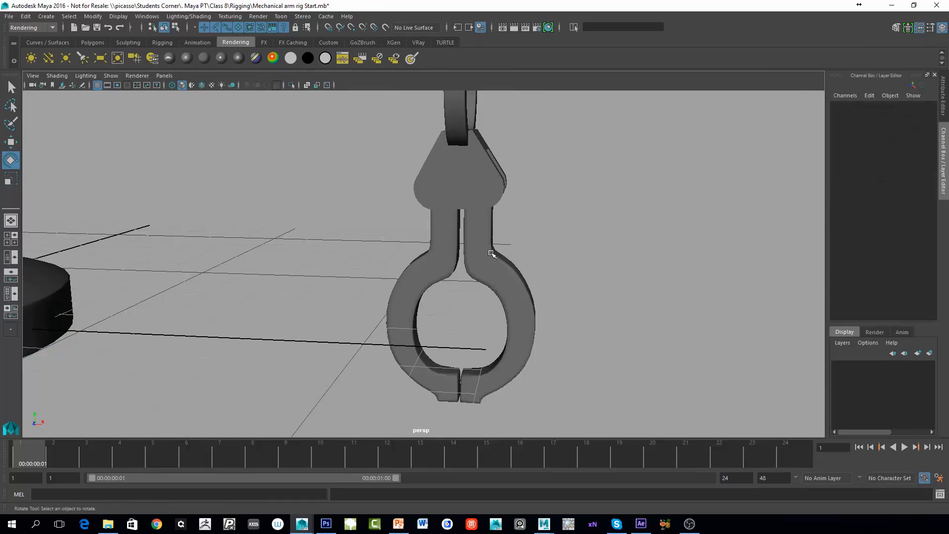
pyautogui.click(492, 254)
pyautogui.click(559, 289)
pyautogui.moveTo(491, 332); pyautogui.dragTo(492, 330)
pyautogui.keyDown('alt'); pyautogui.moveTo(534, 207); pyautogui.dragTo(553, 239, button='middle'); pyautogui.keyUp('alt')
# Select the forked triangular gripper mount and examine its pivot at the domed wrist from several angles.
pyautogui.click(427, 167)
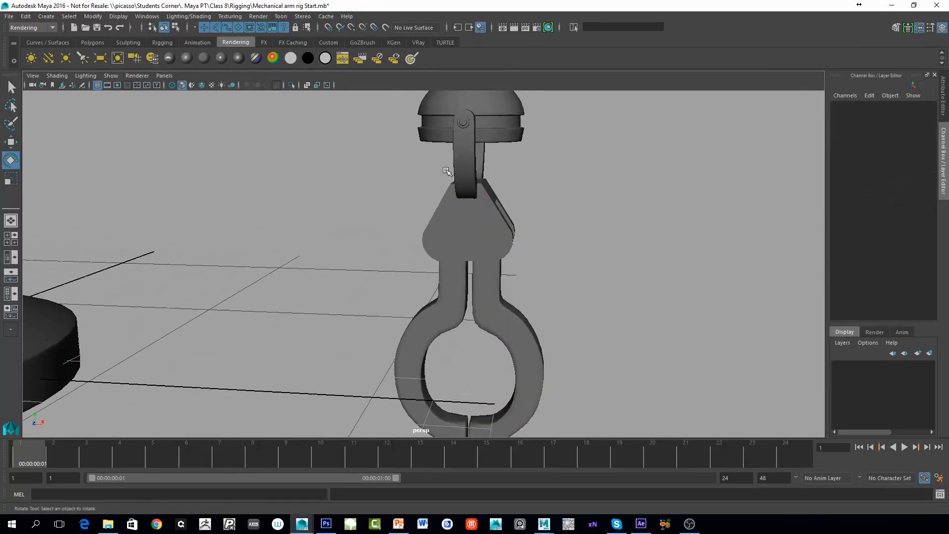
pyautogui.click(465, 167)
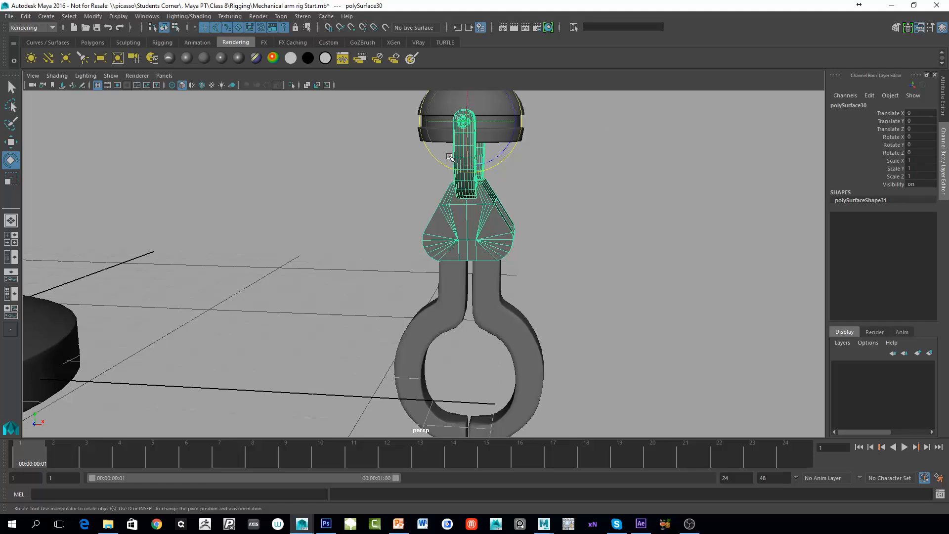
pyautogui.keyDown('alt'); pyautogui.moveTo(519, 165); pyautogui.dragTo(530, 195, button='middle'); pyautogui.keyUp('alt')
pyautogui.keyDown('alt'); pyautogui.moveTo(530, 195); pyautogui.dragTo(490, 197); pyautogui.keyUp('alt')
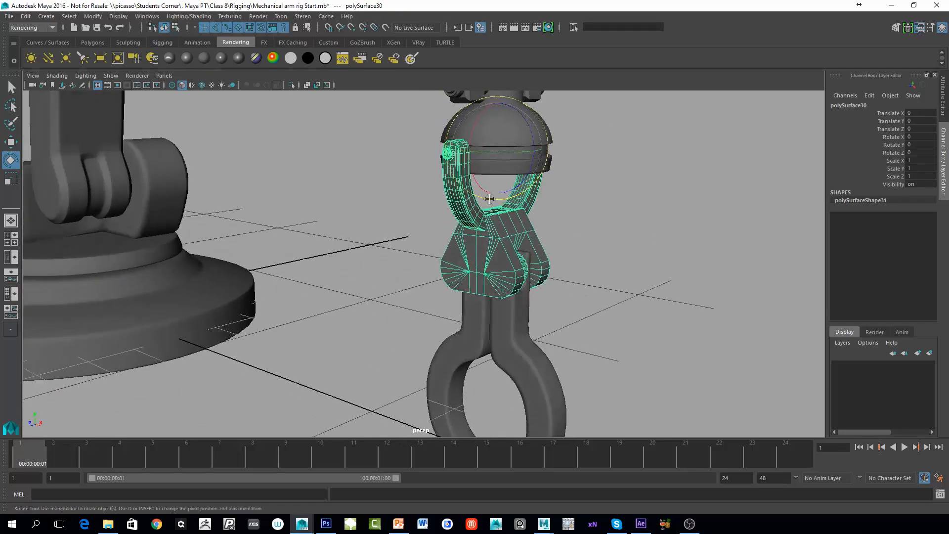
pyautogui.keyDown('alt'); pyautogui.moveTo(489, 197); pyautogui.dragTo(496, 254, button='middle'); pyautogui.keyUp('alt')
pyautogui.keyDown('alt'); pyautogui.moveTo(497, 254); pyautogui.dragTo(534, 256); pyautogui.keyUp('alt')
pyautogui.keyDown('alt'); pyautogui.moveTo(492, 302); pyautogui.dragTo(491, 292); pyautogui.keyUp('alt')
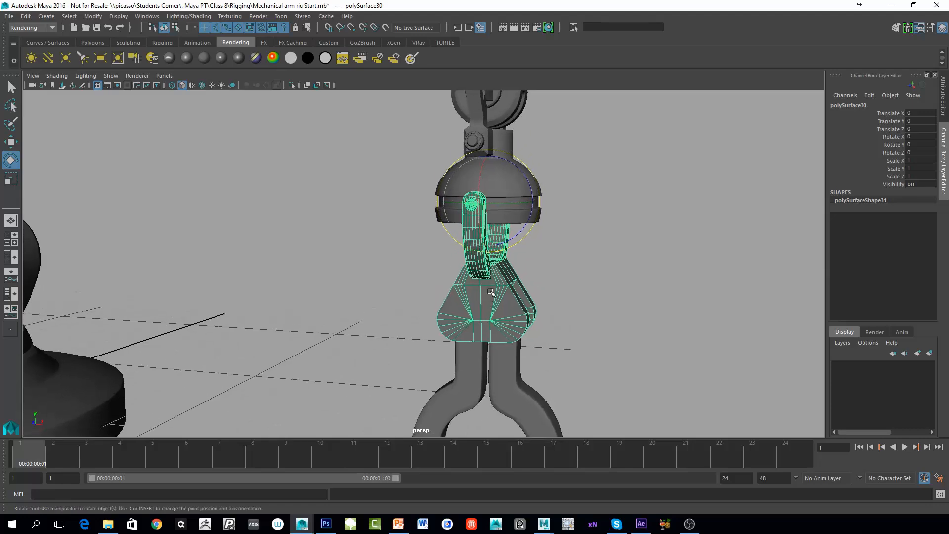
pyautogui.keyDown('alt'); pyautogui.moveTo(519, 172); pyautogui.dragTo(524, 110); pyautogui.keyUp('alt')
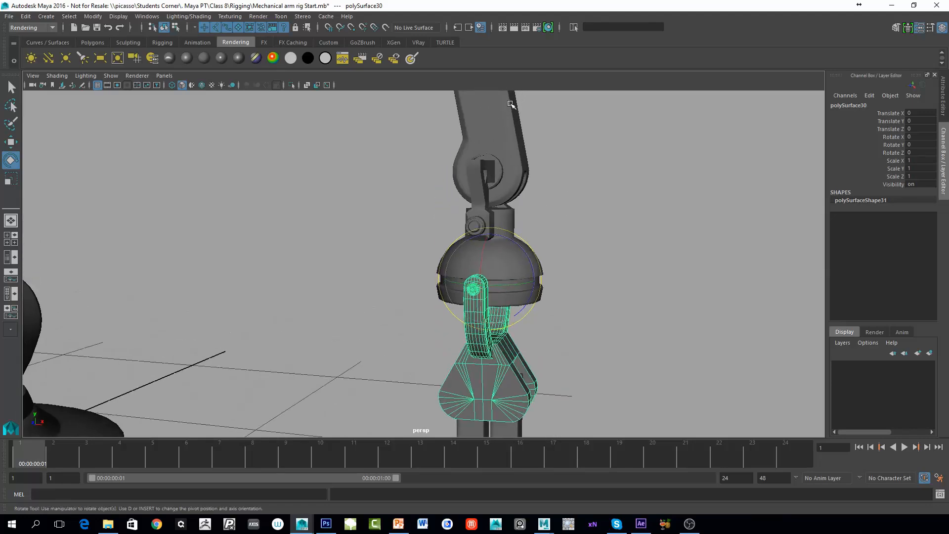
pyautogui.keyDown('alt'); pyautogui.moveTo(486, 329); pyautogui.dragTo(489, 253, button='middle'); pyautogui.keyUp('alt')
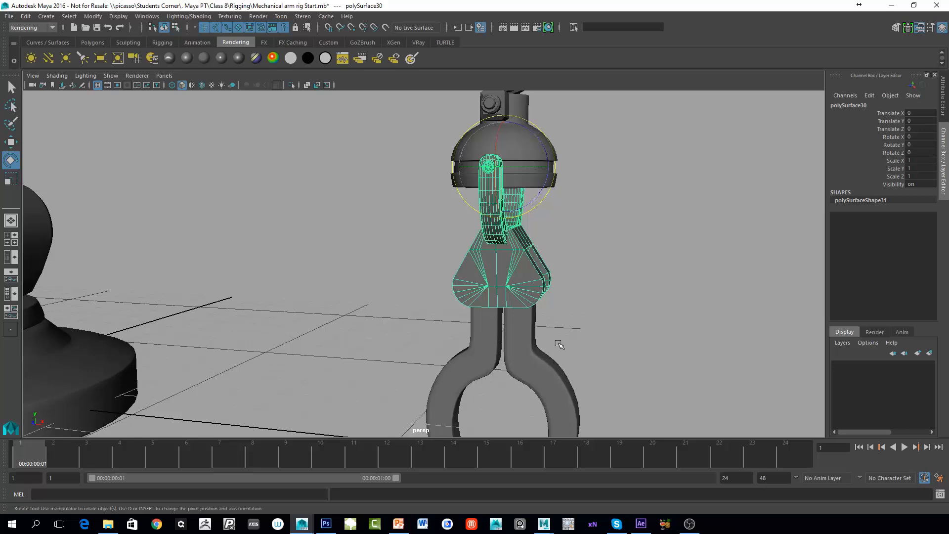
# Select the gripper claw half farther from the base to check its pivot inside the triangular mount.
pyautogui.keyDown('alt'); pyautogui.moveTo(548, 321); pyautogui.dragTo(539, 242, button='middle'); pyautogui.keyUp('alt')
pyautogui.click(563, 296)
pyautogui.click(538, 346)
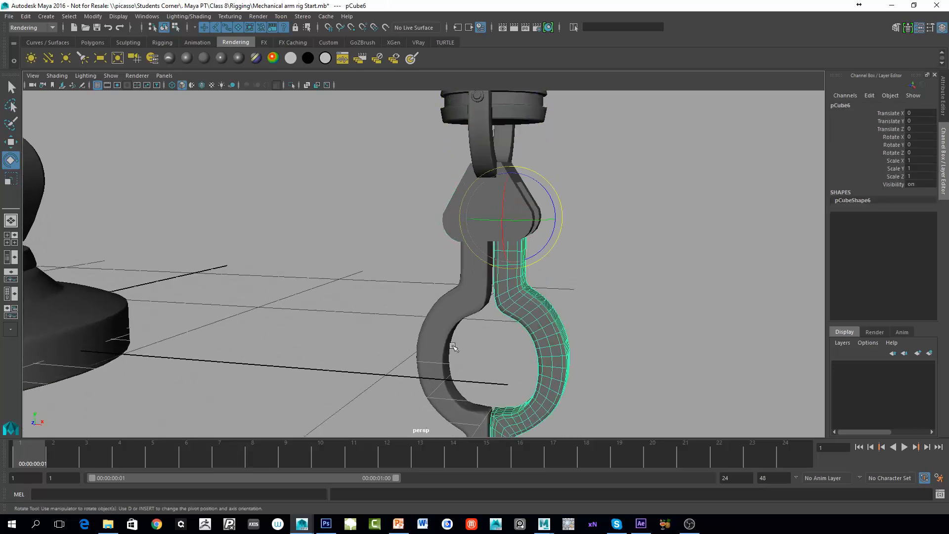
# Select the gripper claws, the triangular mount and the domed wrist in turn to review how the parts connect.
pyautogui.keyDown('shift'); pyautogui.moveTo(455, 360); pyautogui.dragTo(456, 360); pyautogui.keyUp('shift')
pyautogui.press('q')
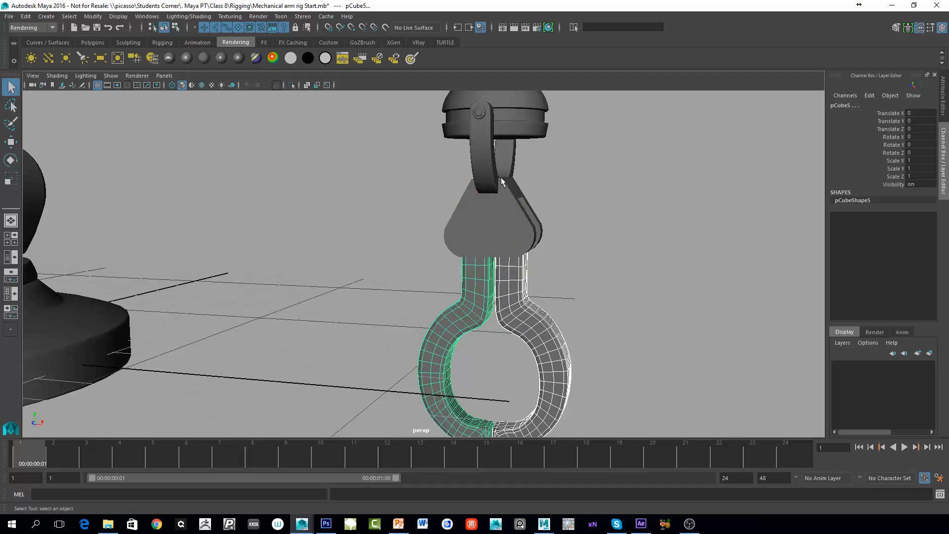
pyautogui.click(501, 289)
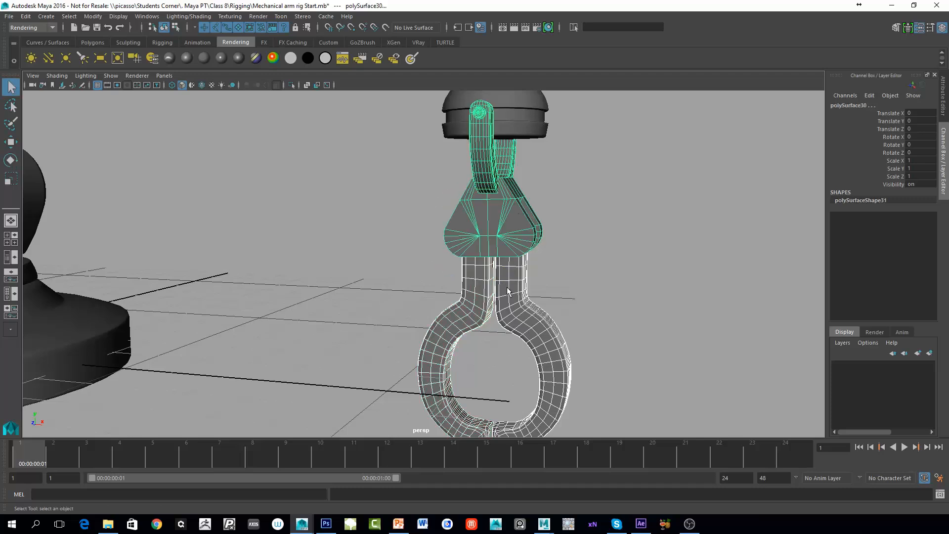
pyautogui.keyDown('alt'); pyautogui.moveTo(509, 212); pyautogui.dragTo(508, 164); pyautogui.keyUp('alt')
pyautogui.click(509, 164)
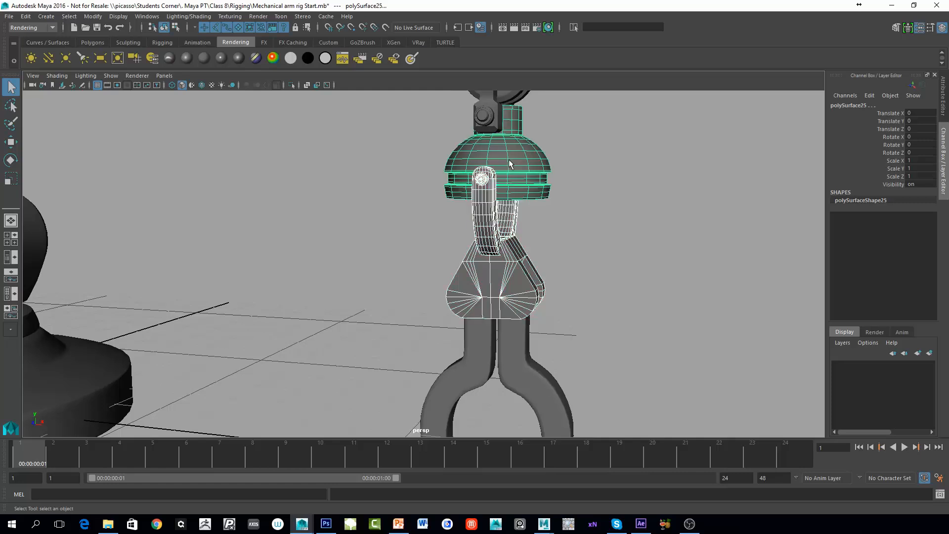
pyautogui.click(507, 249)
pyautogui.click(512, 375)
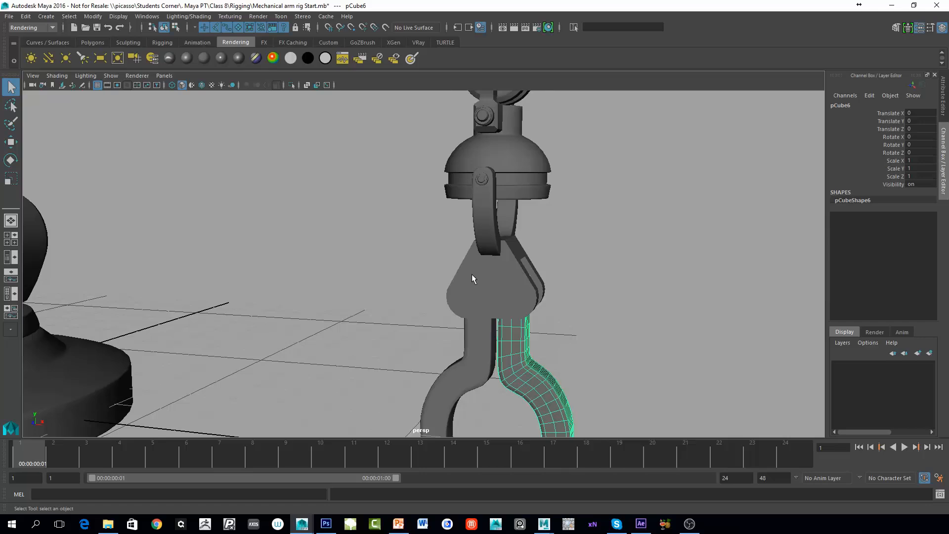
# Select the round base and the two gripper claw halves in turn to compare both ends of the arm.
pyautogui.scroll(-3, 292, 285)
pyautogui.keyDown('alt'); pyautogui.moveTo(292, 284); pyautogui.dragTo(387, 251, button='middle'); pyautogui.keyUp('alt')
pyautogui.click(192, 335)
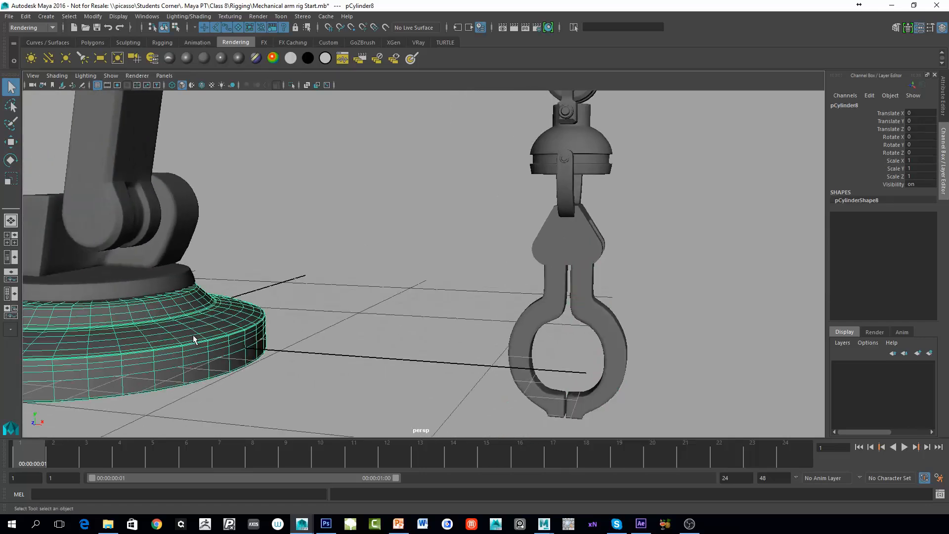
pyautogui.keyDown('alt'); pyautogui.moveTo(398, 316); pyautogui.dragTo(395, 296, button='middle'); pyautogui.keyUp('alt')
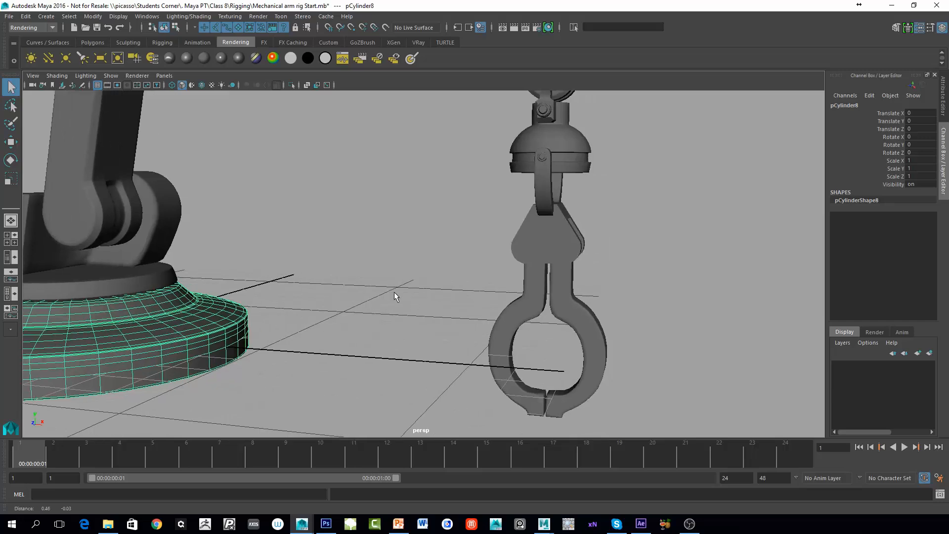
pyautogui.scroll(-2, 532, 245)
pyautogui.moveTo(495, 249)
pyautogui.keyDown('alt'); pyautogui.mouseDown(button='middle')
pyautogui.moveTo(482, 235)
pyautogui.moveTo(500, 238)
pyautogui.mouseUp(button='middle'); pyautogui.keyUp('alt')
pyautogui.keyDown('alt'); pyautogui.moveTo(500, 238); pyautogui.dragTo(596, 290, button='right'); pyautogui.keyUp('alt')
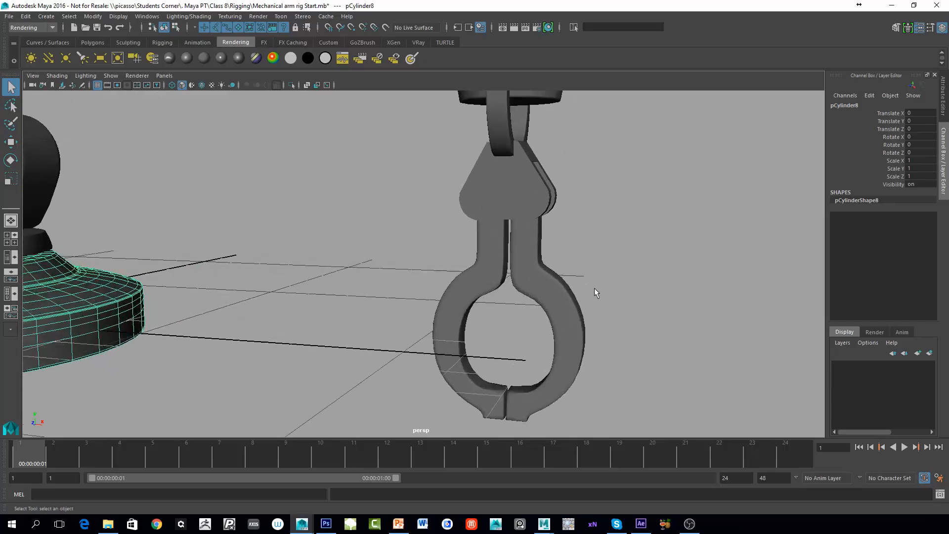
pyautogui.click(565, 293)
pyautogui.click(500, 281)
pyautogui.click(558, 283)
pyautogui.click(474, 283)
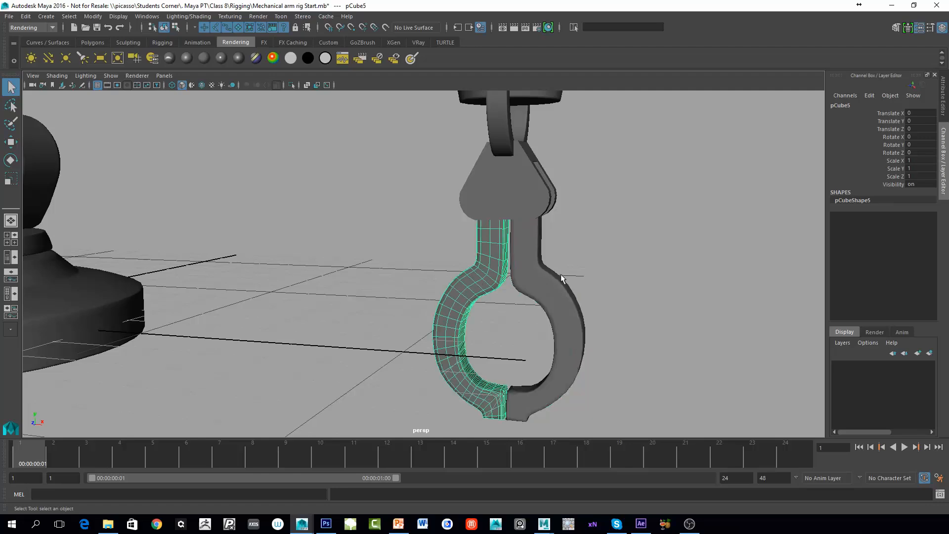
pyautogui.click(548, 281)
pyautogui.keyDown('alt'); pyautogui.moveTo(397, 236); pyautogui.dragTo(397, 265, button='middle'); pyautogui.keyUp('alt')
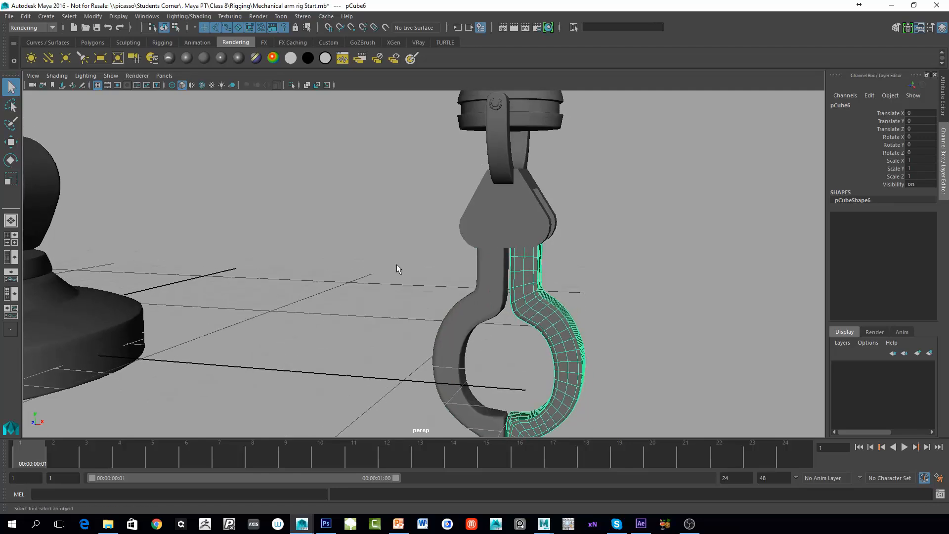
# Show the Outliner beside the perspective view.
pyautogui.click(10, 257)
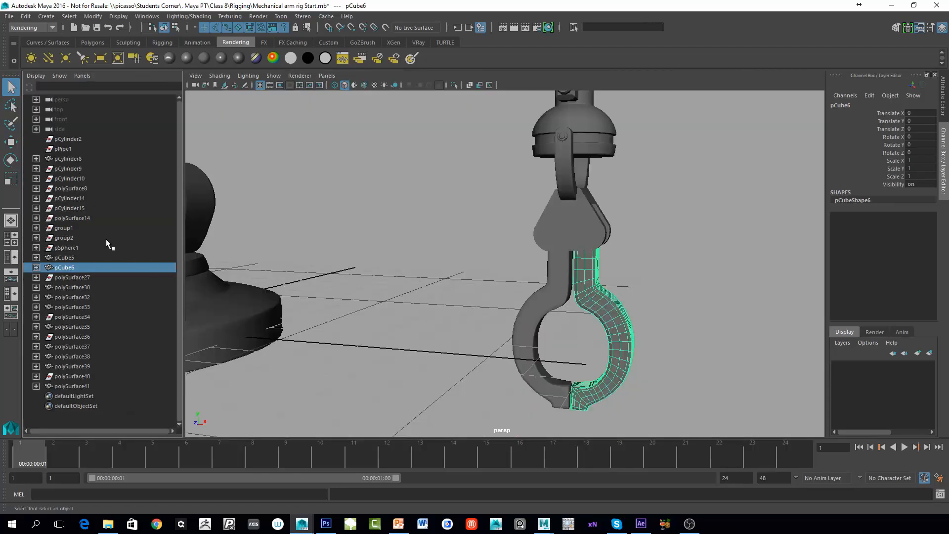
pyautogui.keyDown('alt'); pyautogui.moveTo(650, 330); pyautogui.dragTo(455, 298, button='right'); pyautogui.keyUp('alt')
pyautogui.keyDown('alt'); pyautogui.moveTo(456, 298); pyautogui.dragTo(457, 364, button='middle'); pyautogui.keyUp('alt')
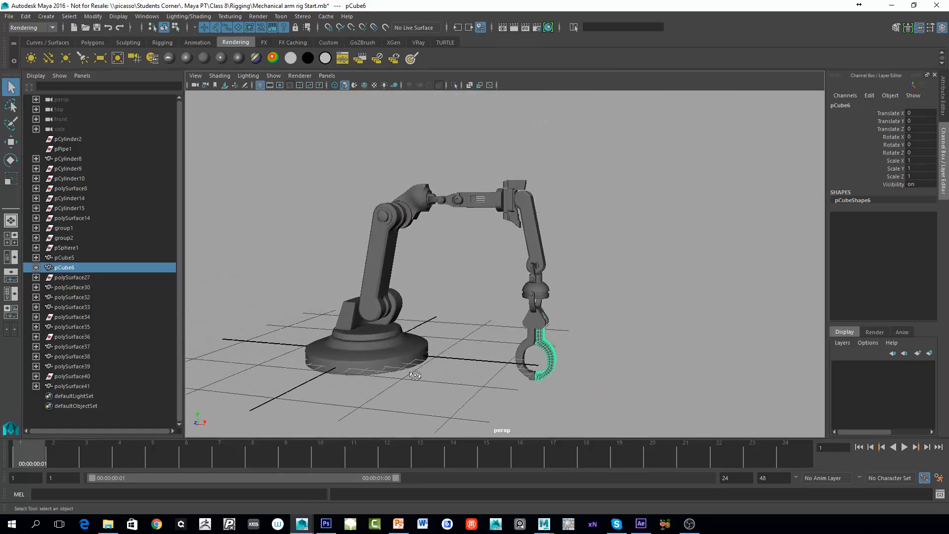
pyautogui.keyDown('alt'); pyautogui.moveTo(457, 364); pyautogui.dragTo(433, 385); pyautogui.keyUp('alt')
# Parent the gripper claw half farther from the base, pCube6, to the triangular gripper mount, polySurface30.
pyautogui.keyDown('alt'); pyautogui.moveTo(492, 414); pyautogui.dragTo(586, 394, button='right'); pyautogui.keyUp('alt')
pyautogui.keyDown('alt'); pyautogui.moveTo(586, 393); pyautogui.dragTo(564, 280, button='middle'); pyautogui.keyUp('alt')
pyautogui.keyDown('alt'); pyautogui.moveTo(512, 271); pyautogui.dragTo(568, 346, button='right'); pyautogui.keyUp('alt')
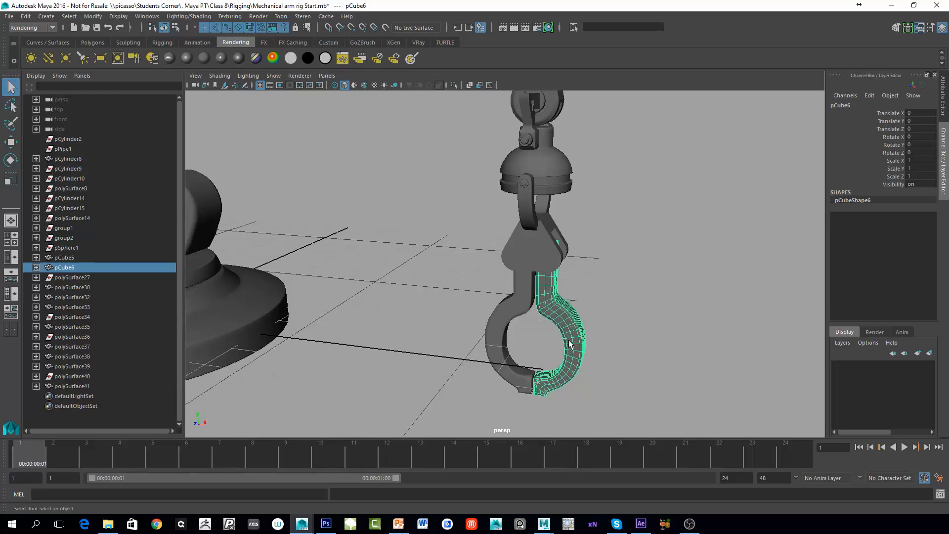
pyautogui.keyDown('alt'); pyautogui.moveTo(571, 327); pyautogui.dragTo(557, 339, button='middle'); pyautogui.keyUp('alt')
pyautogui.keyDown('alt'); pyautogui.moveTo(556, 339); pyautogui.dragTo(562, 323, button='right'); pyautogui.keyUp('alt')
pyautogui.keyDown('shift'); pyautogui.click(522, 280); pyautogui.keyUp('shift')
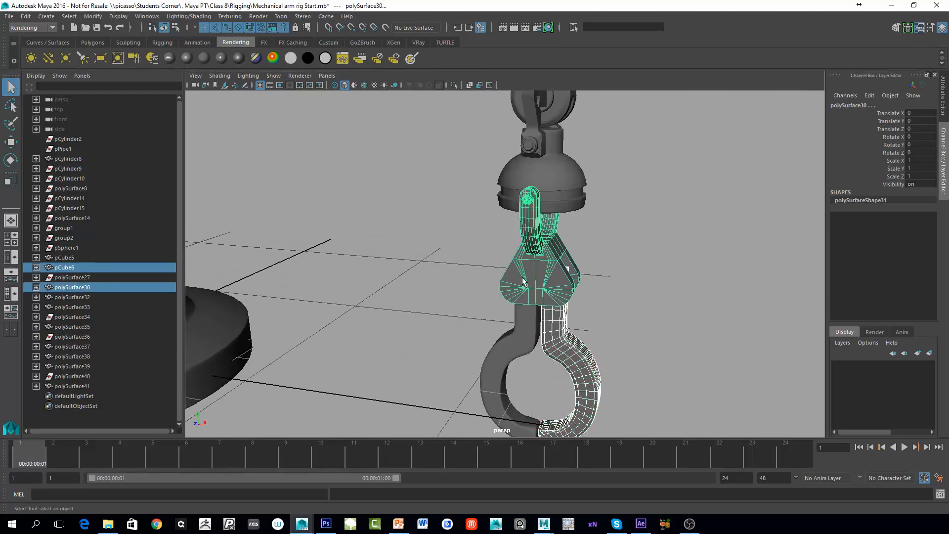
pyautogui.keyDown('alt'); pyautogui.moveTo(593, 307); pyautogui.dragTo(638, 315); pyautogui.keyUp('alt')
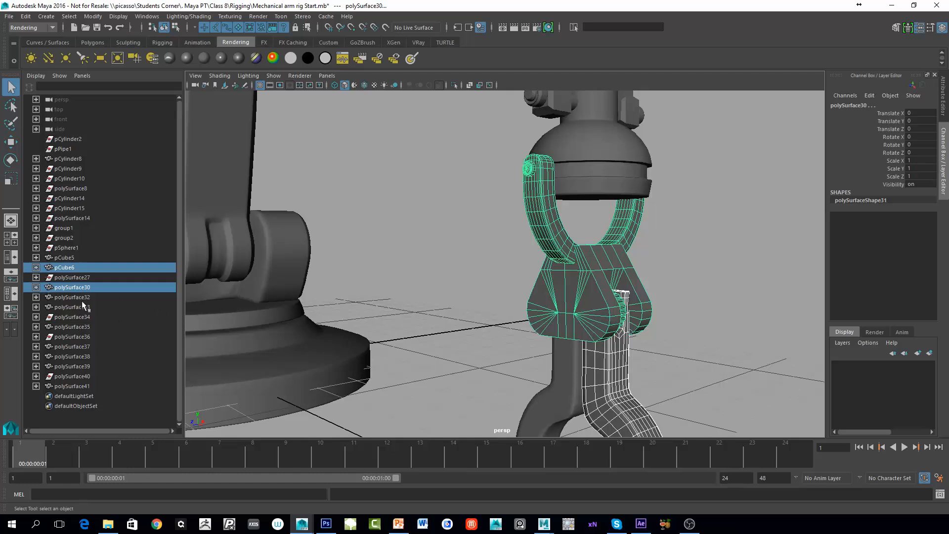
pyautogui.press('p')
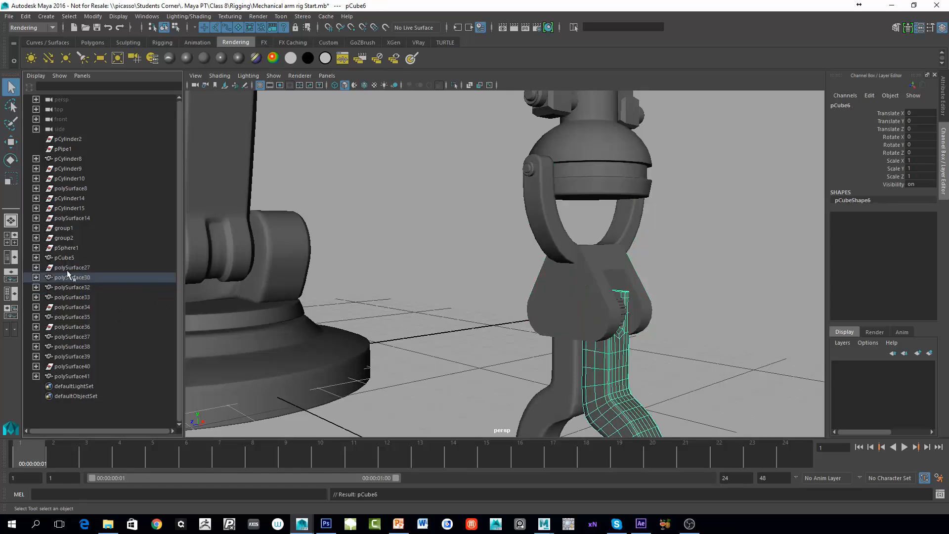
# Hide shape nodes in the Outliner and expand polySurface30 to show its child claw.
pyautogui.click(36, 277)
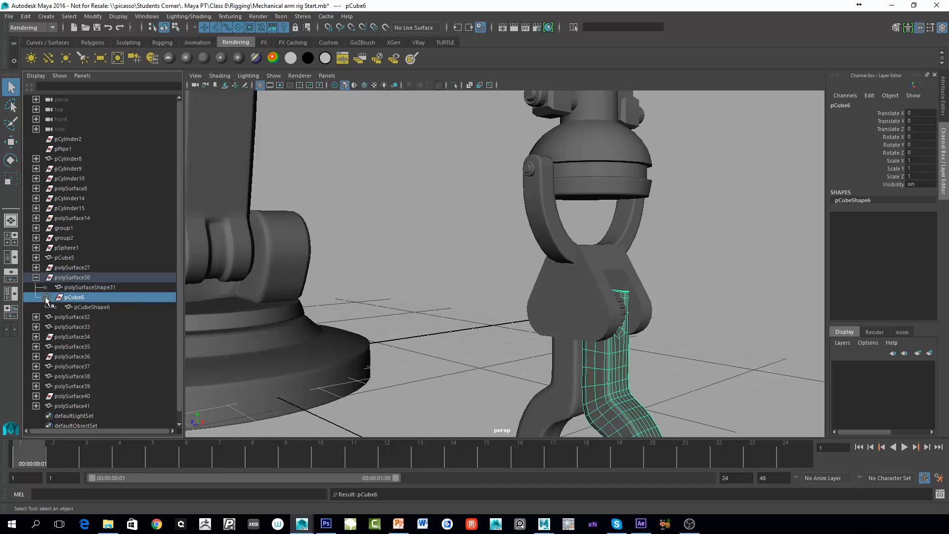
pyautogui.click(35, 76)
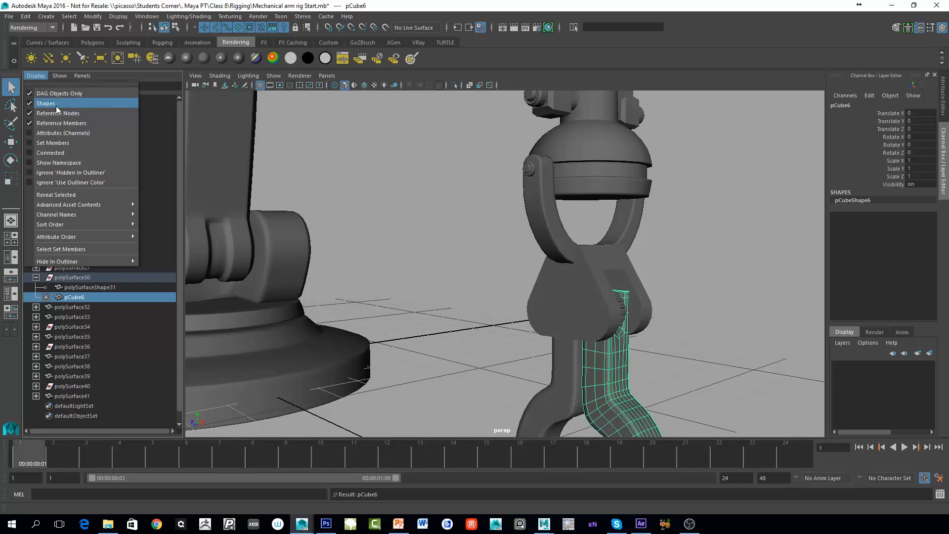
pyautogui.click(56, 105)
pyautogui.click(35, 277)
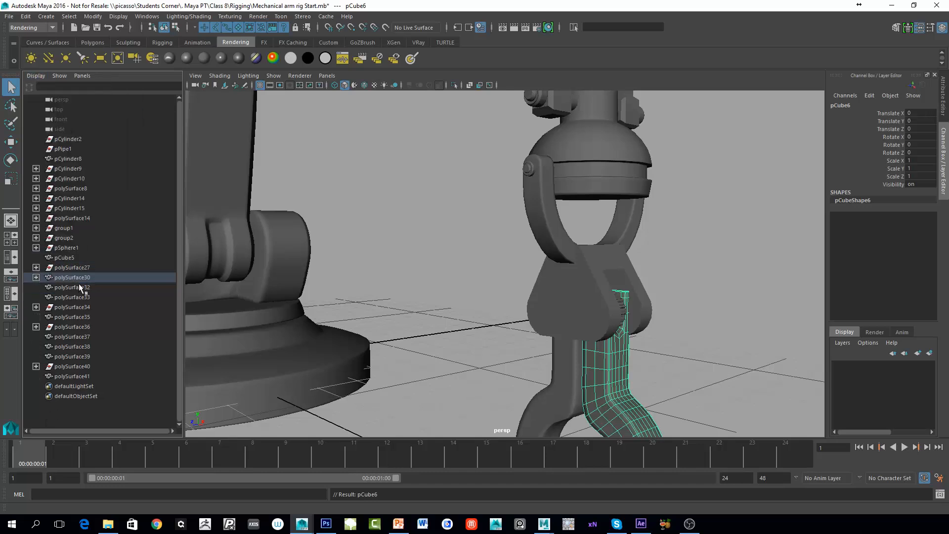
pyautogui.click(36, 277)
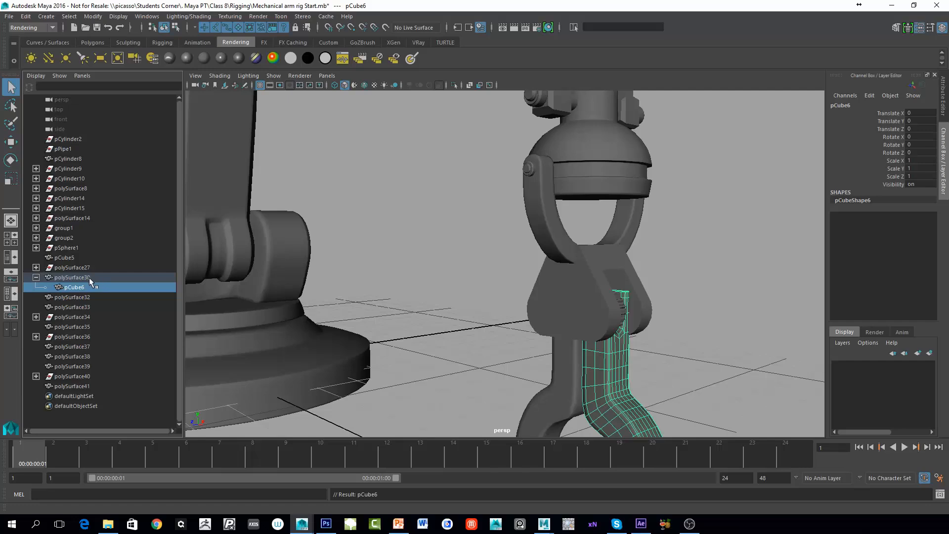
# Select the triangular gripper mount and the claw halves in turn to check which claw belongs to the mount, and clear the selection.
pyautogui.click(89, 277)
pyautogui.press('f')
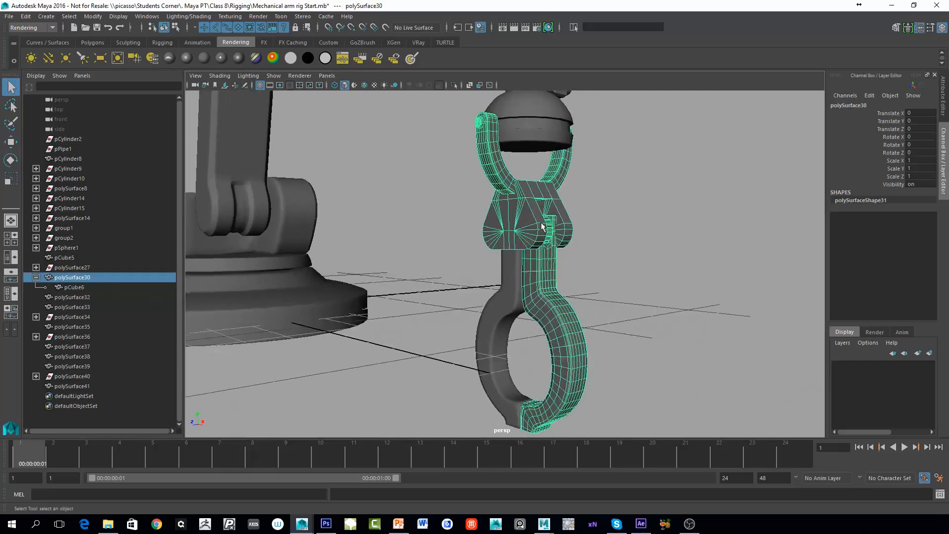
pyautogui.keyDown('alt'); pyautogui.moveTo(503, 282); pyautogui.dragTo(516, 278); pyautogui.keyUp('alt')
pyautogui.click(556, 318)
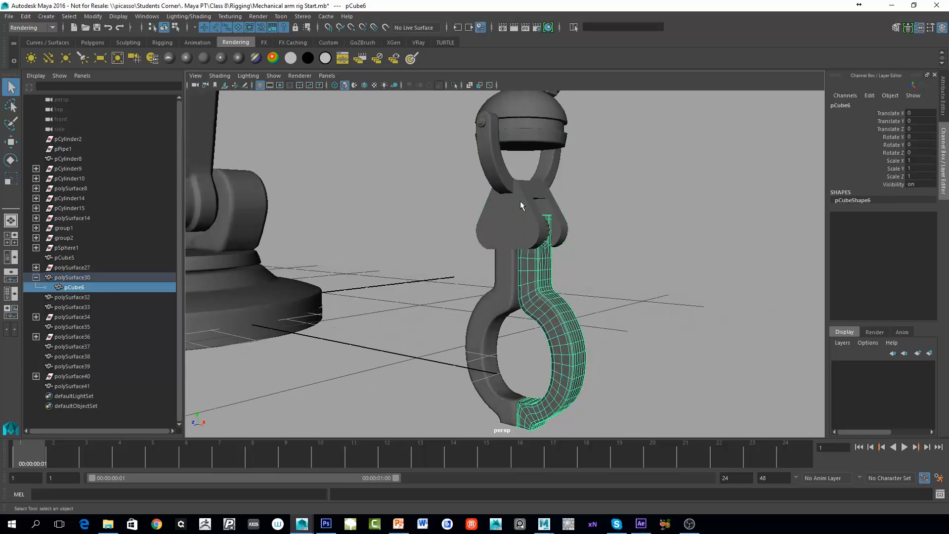
pyautogui.click(526, 224)
pyautogui.click(568, 321)
pyautogui.click(490, 309)
pyautogui.click(550, 316)
pyautogui.keyDown('shift'); pyautogui.click(501, 305); pyautogui.keyUp('shift')
pyautogui.keyDown('alt'); pyautogui.moveTo(514, 368); pyautogui.dragTo(544, 326); pyautogui.keyUp('alt')
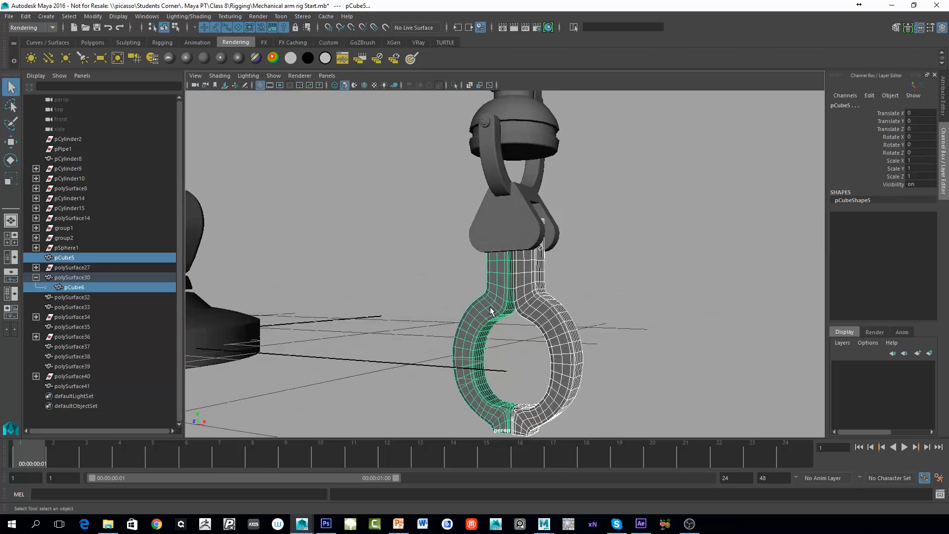
pyautogui.click(639, 292)
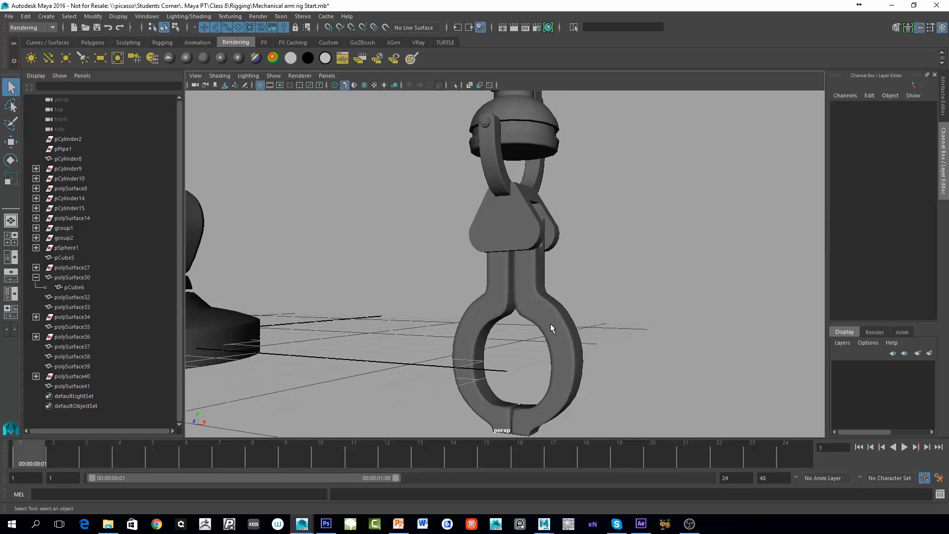
# Parent the gripper claw half nearer the base, pCube5, to the triangular gripper mount, polySurface30.
pyautogui.click(504, 307)
pyautogui.keyDown('alt'); pyautogui.moveTo(504, 307); pyautogui.dragTo(583, 349, button='right'); pyautogui.keyUp('alt')
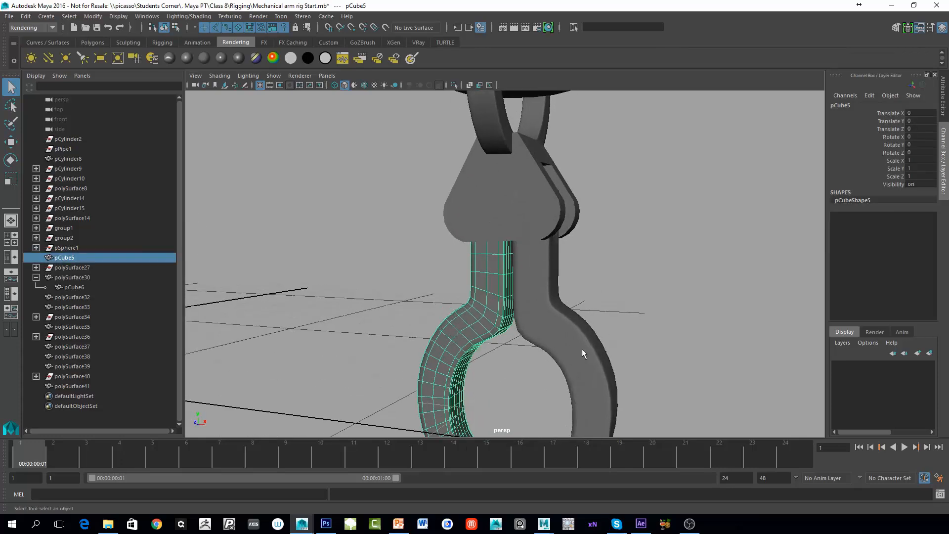
pyautogui.keyDown('shift'); pyautogui.click(493, 175); pyautogui.keyUp('shift')
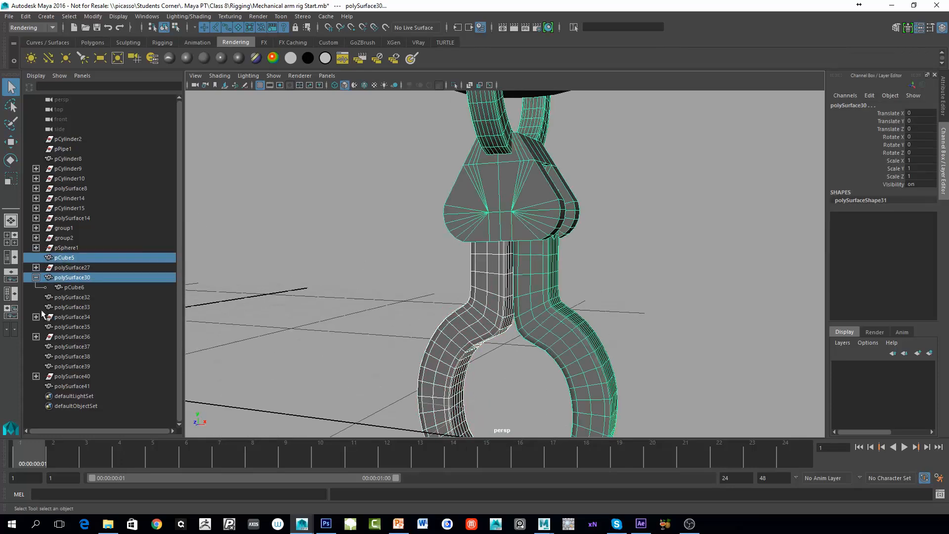
pyautogui.press('p')
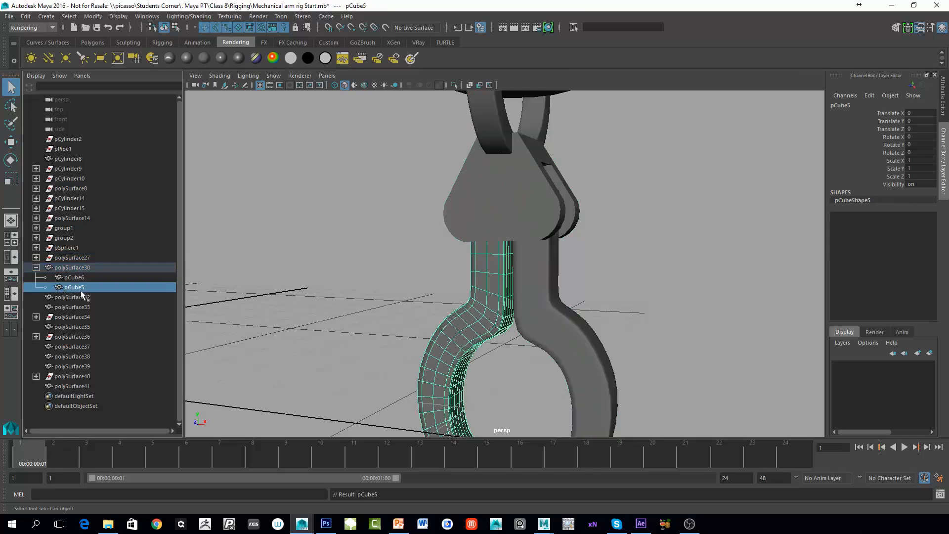
# Select each claw half and the triangular mount in turn to check that both claws are children of the mount.
pyautogui.click(529, 308)
pyautogui.click(489, 306)
pyautogui.click(533, 310)
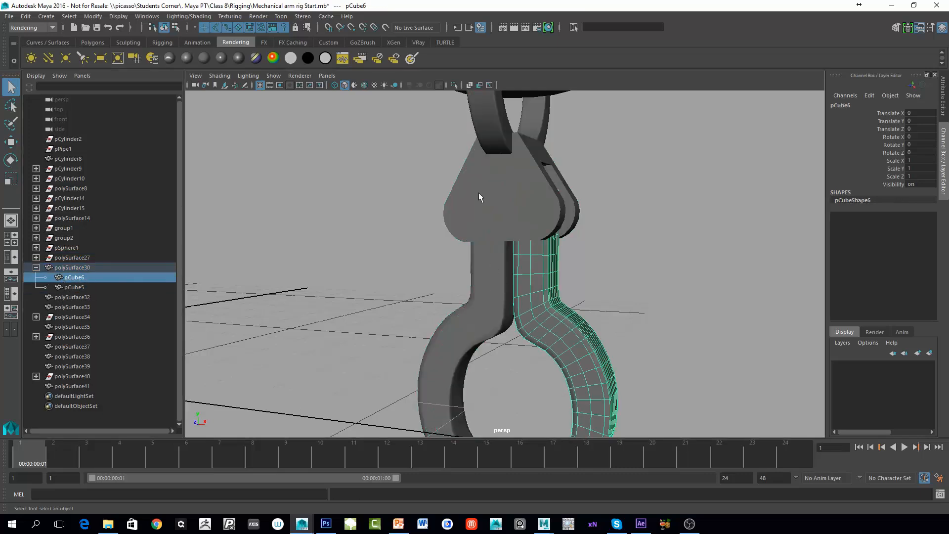
pyautogui.click(479, 194)
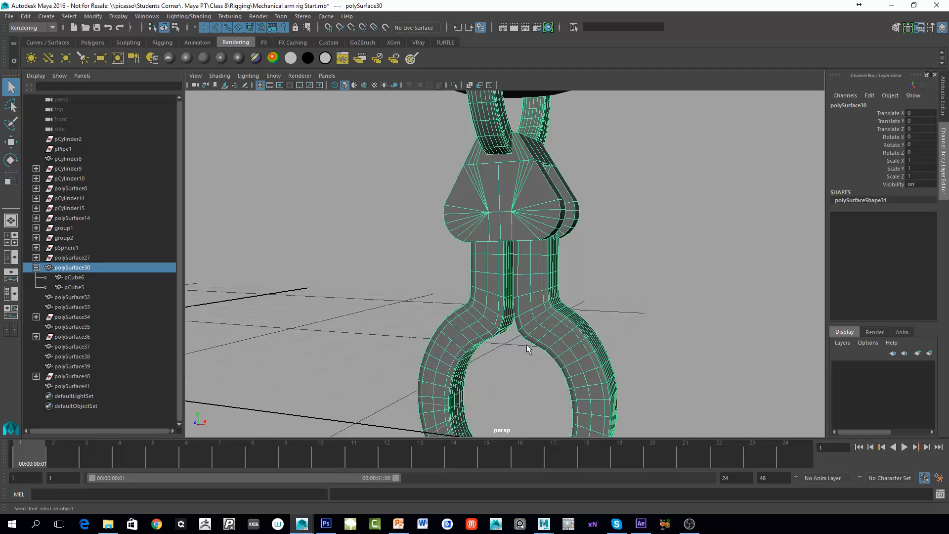
pyautogui.keyDown('alt'); pyautogui.moveTo(636, 313); pyautogui.dragTo(646, 289, button='middle'); pyautogui.keyUp('alt')
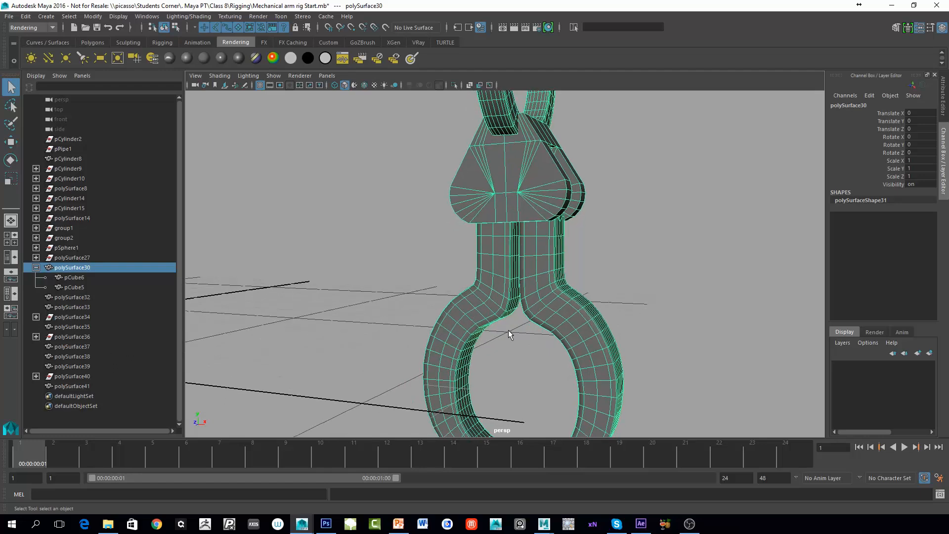
# Select the two gripper claw halves alternately from several angles to check that each is still individually selectable.
pyautogui.click(486, 288)
pyautogui.click(539, 297)
pyautogui.click(490, 292)
pyautogui.click(543, 295)
pyautogui.click(492, 294)
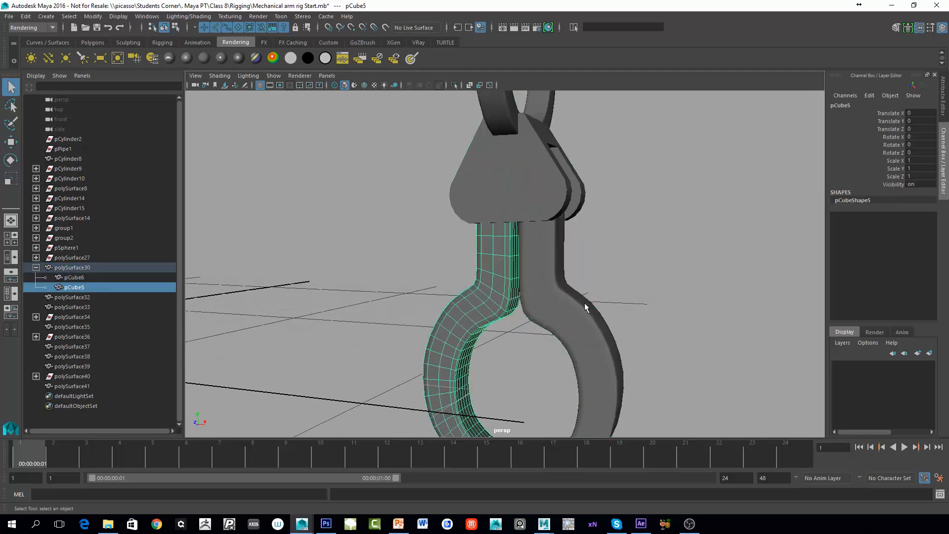
pyautogui.keyDown('alt'); pyautogui.moveTo(585, 307); pyautogui.dragTo(576, 261, button='middle'); pyautogui.keyUp('alt')
pyautogui.click(573, 245)
pyautogui.click(481, 247)
pyautogui.keyDown('alt'); pyautogui.moveTo(622, 236); pyautogui.dragTo(613, 269, button='middle'); pyautogui.keyUp('alt')
pyautogui.moveTo(583, 317)
pyautogui.keyDown('alt'); pyautogui.mouseDown()
pyautogui.moveTo(528, 335)
pyautogui.moveTo(589, 330)
pyautogui.mouseUp(); pyautogui.keyUp('alt')
pyautogui.click(537, 299)
pyautogui.click(487, 289)
pyautogui.click(536, 295)
pyautogui.click(489, 292)
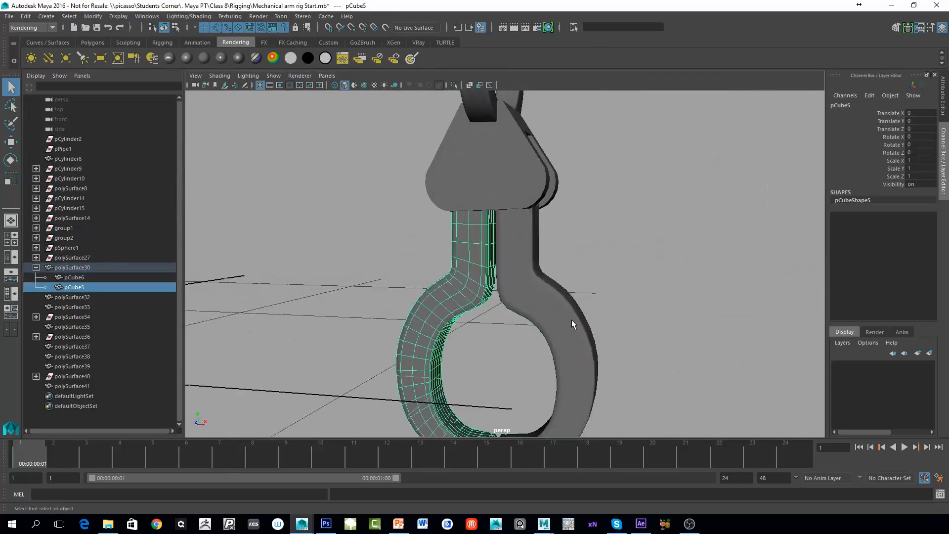
pyautogui.keyDown('alt'); pyautogui.moveTo(571, 320); pyautogui.dragTo(505, 232, button='right'); pyautogui.keyUp('alt')
pyautogui.keyDown('alt'); pyautogui.moveTo(505, 223); pyautogui.dragTo(425, 273); pyautogui.keyUp('alt')
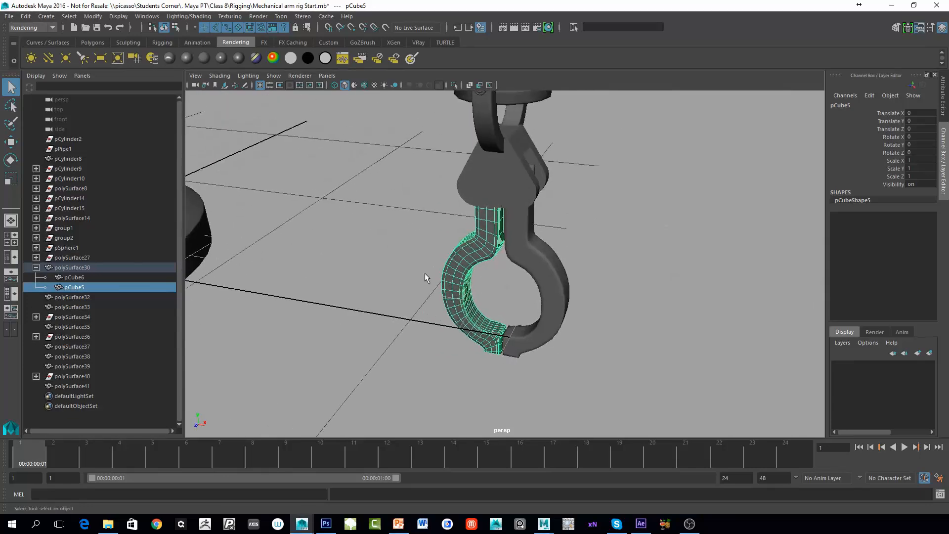
pyautogui.keyDown('alt'); pyautogui.moveTo(425, 273); pyautogui.dragTo(531, 204, button='right'); pyautogui.keyUp('alt')
pyautogui.click(531, 204)
pyautogui.click(476, 200)
pyautogui.keyDown('alt'); pyautogui.moveTo(618, 221); pyautogui.dragTo(494, 262, button='right'); pyautogui.keyUp('alt')
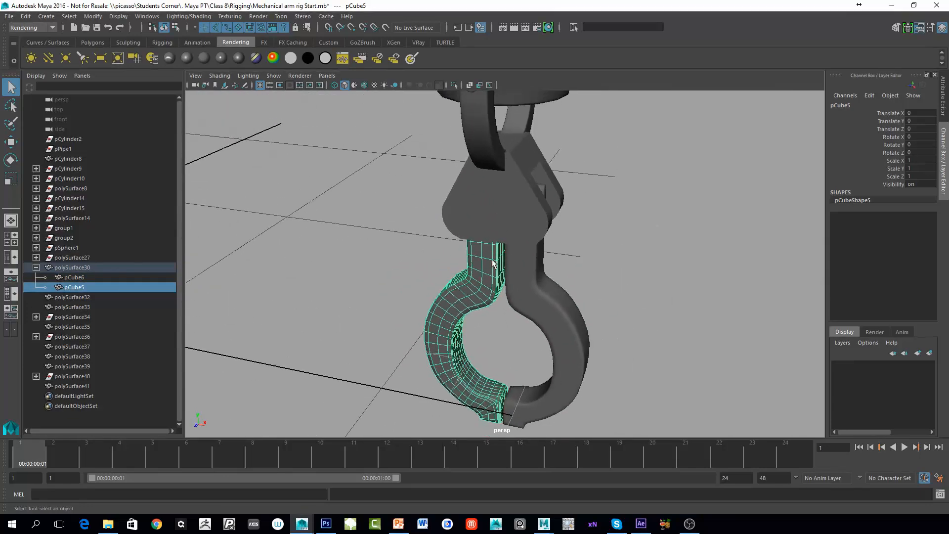
pyautogui.keyDown('alt'); pyautogui.moveTo(494, 262); pyautogui.dragTo(528, 237); pyautogui.keyUp('alt')
# Test-rotate the triangular gripper mount about 28 degrees around Y to check that both claws follow, and undo the rotation.
pyautogui.click(499, 191)
pyautogui.keyDown('alt'); pyautogui.moveTo(499, 192); pyautogui.dragTo(455, 220, button='right'); pyautogui.keyUp('alt')
pyautogui.press('e')
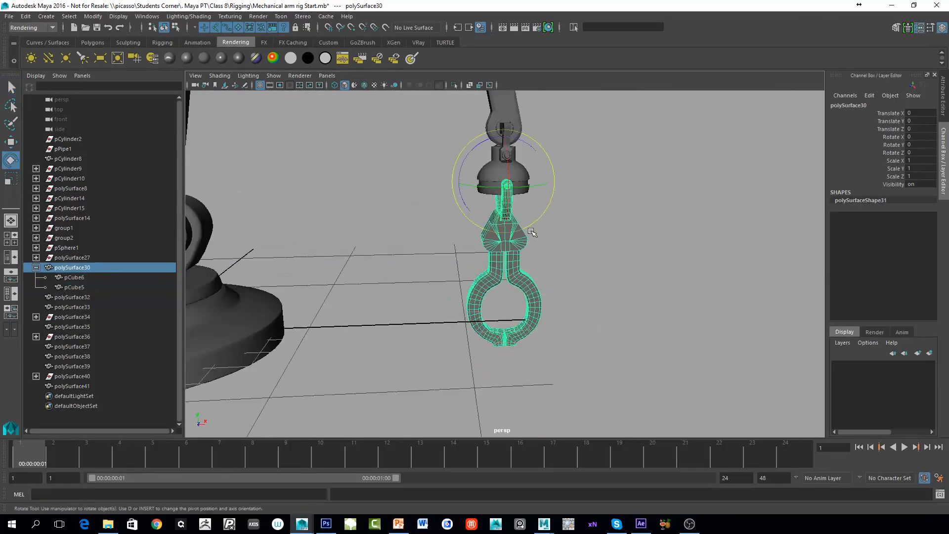
pyautogui.moveTo(532, 186); pyautogui.dragTo(551, 194)
pyautogui.hotkey('ctrl', 'z')
pyautogui.hotkey('ctrl', 'z')
pyautogui.hotkey('ctrl', 'z')
pyautogui.hotkey('ctrl', 'z')
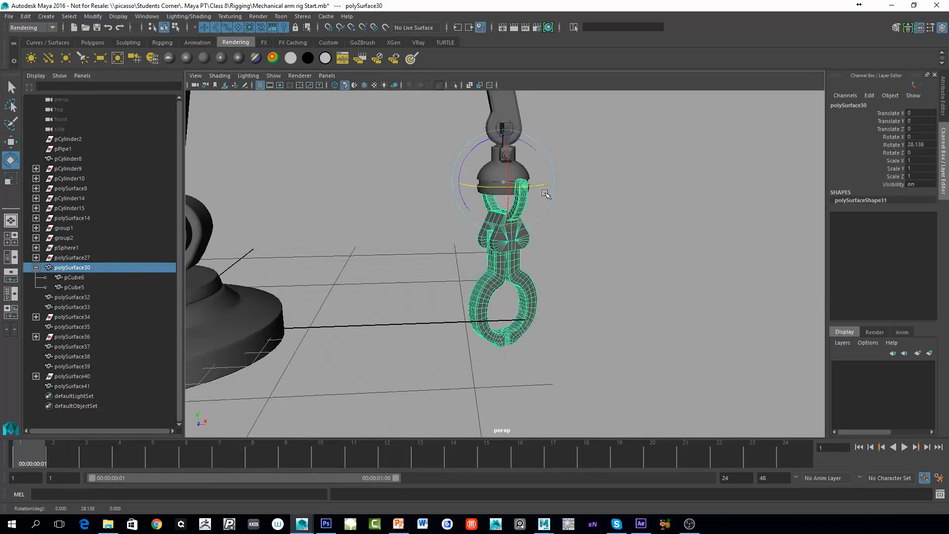
# Test-rotate the triangular gripper mount about -89 degrees around Y with both claws attached, and undo the rotation.
pyautogui.keyDown('alt'); pyautogui.moveTo(572, 224); pyautogui.dragTo(407, 294, button='middle'); pyautogui.keyUp('alt')
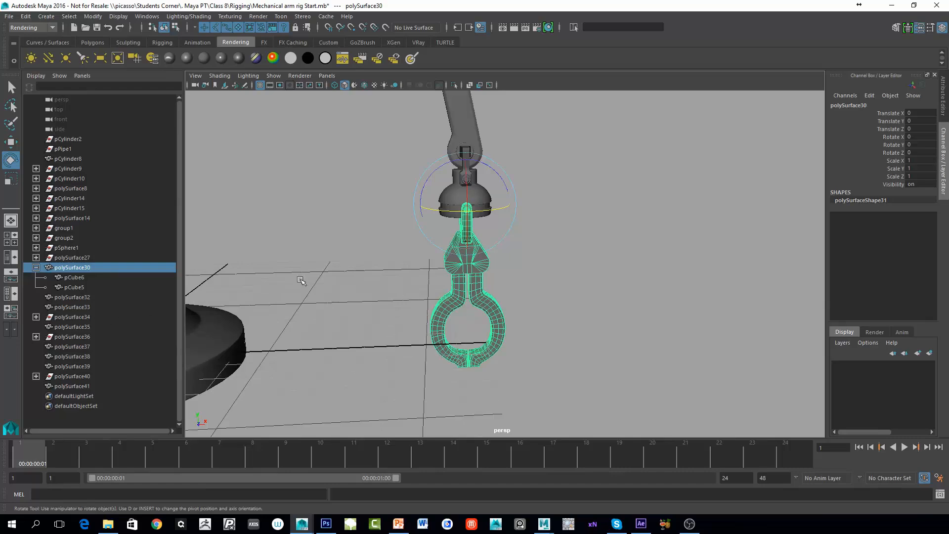
pyautogui.keyDown('alt'); pyautogui.moveTo(300, 280); pyautogui.dragTo(514, 341, button='right'); pyautogui.keyUp('alt')
pyautogui.moveTo(291, 356); pyautogui.dragTo(465, 391)
pyautogui.keyDown('alt'); pyautogui.moveTo(401, 207); pyautogui.dragTo(441, 255, button='middle'); pyautogui.keyUp('alt')
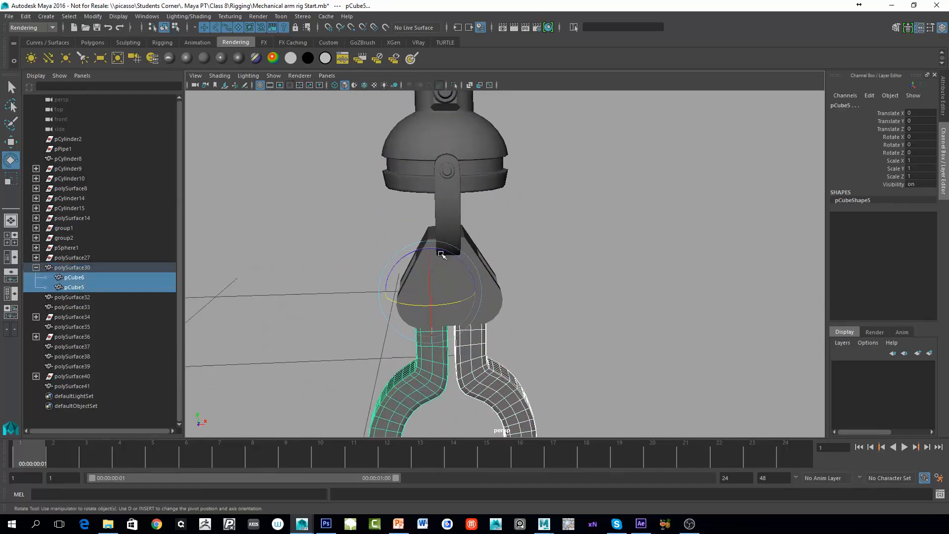
pyautogui.click(454, 151)
pyautogui.click(451, 190)
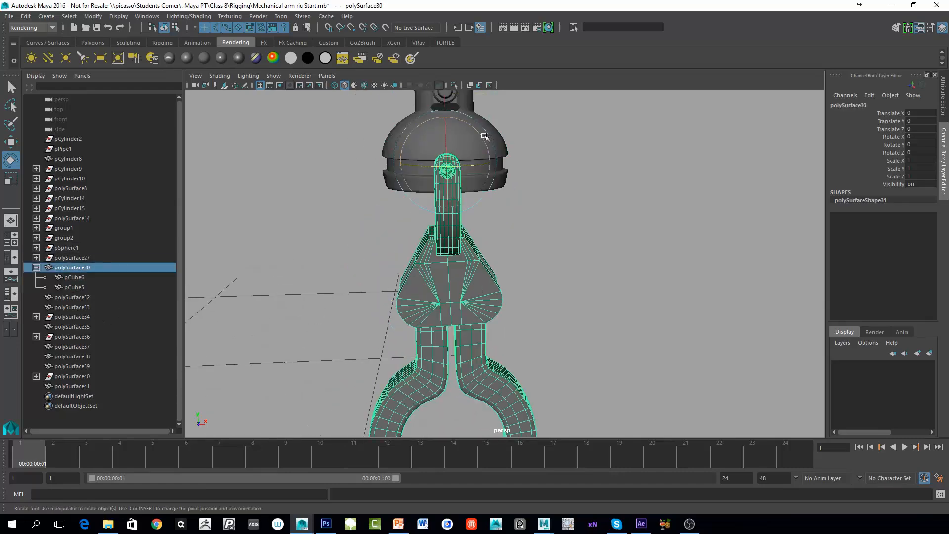
pyautogui.moveTo(484, 136); pyautogui.dragTo(413, 167)
pyautogui.hotkey('ctrl', 'z')
pyautogui.hotkey('ctrl', 'z')
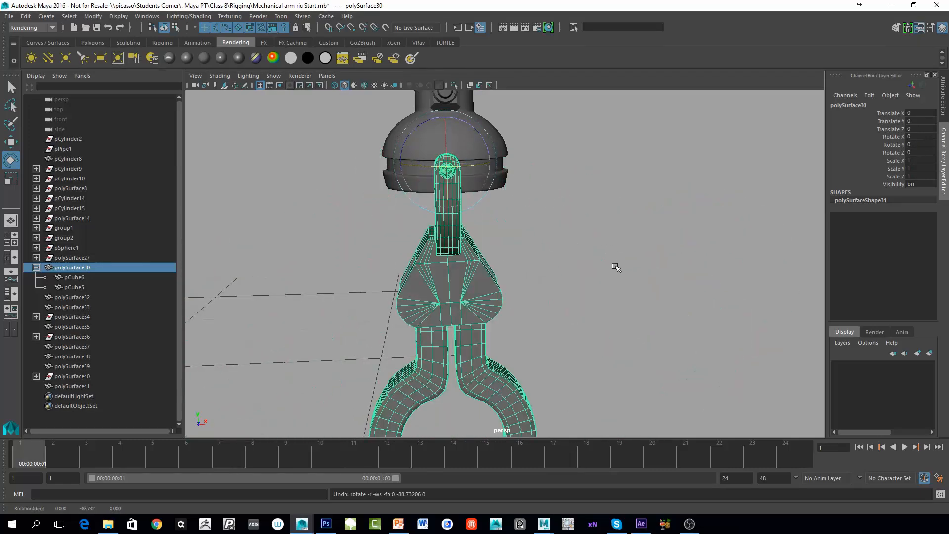
pyautogui.click(617, 267)
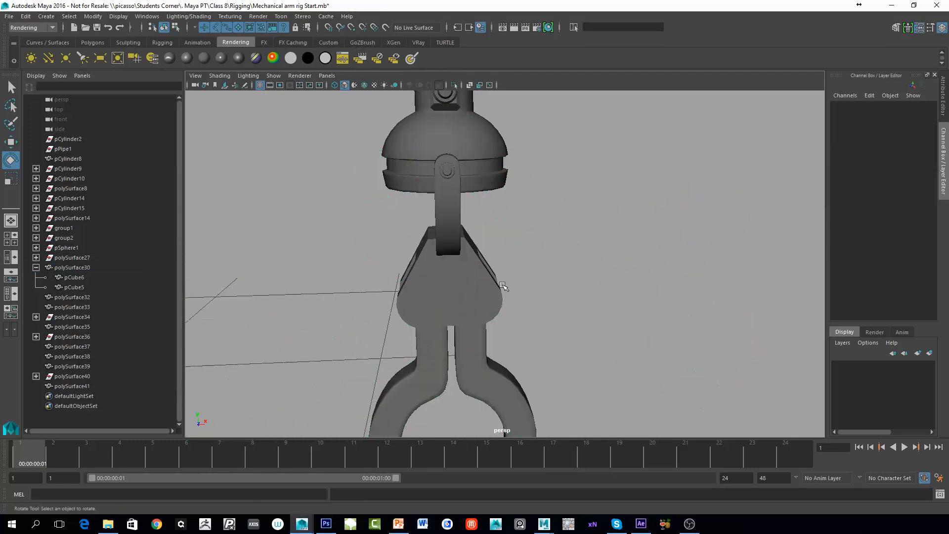
# Parent the triangular gripper mount, polySurface30, to the dome-shaped wrist part above it, polySurface25.
pyautogui.click(443, 258)
pyautogui.keyDown('alt'); pyautogui.moveTo(457, 230); pyautogui.dragTo(542, 285); pyautogui.keyUp('alt')
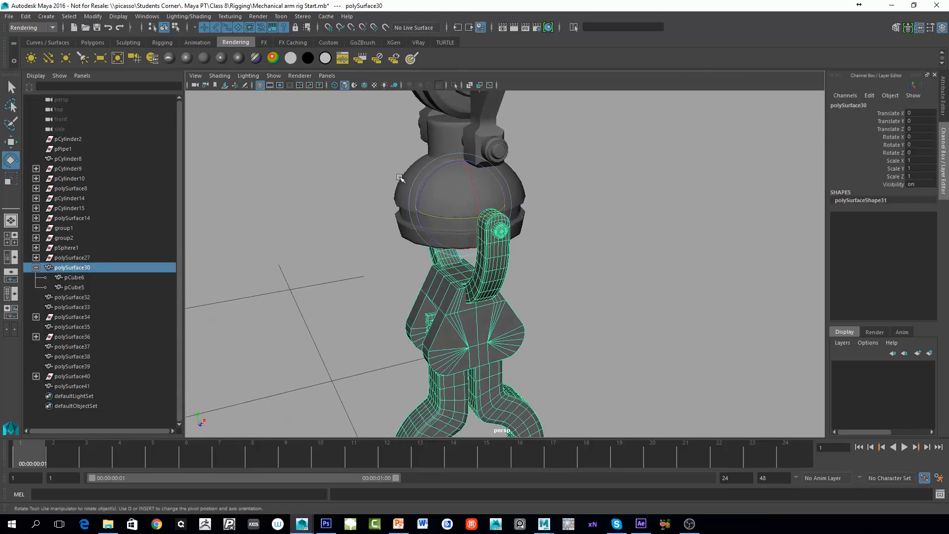
pyautogui.press('q')
pyautogui.click(551, 362)
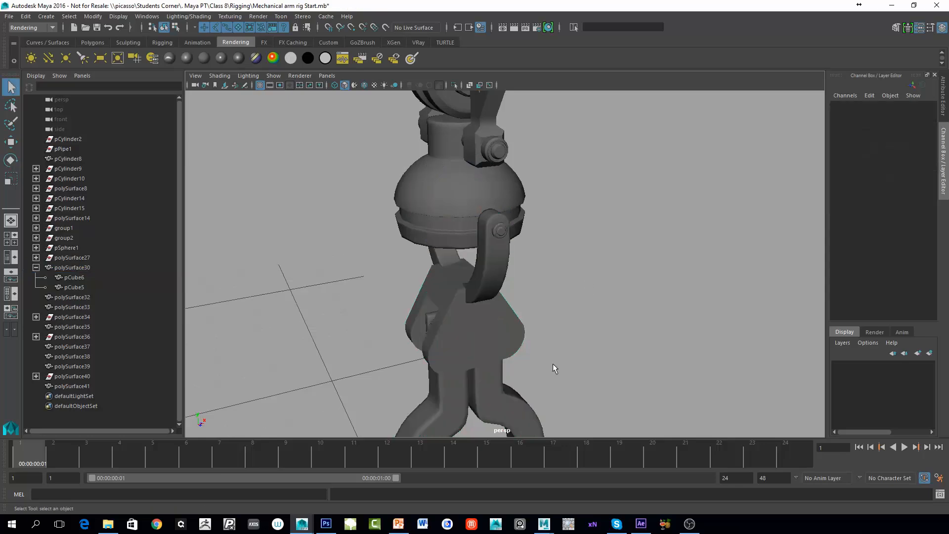
pyautogui.keyDown('alt'); pyautogui.moveTo(551, 361); pyautogui.dragTo(501, 289); pyautogui.keyUp('alt')
pyautogui.click(477, 146)
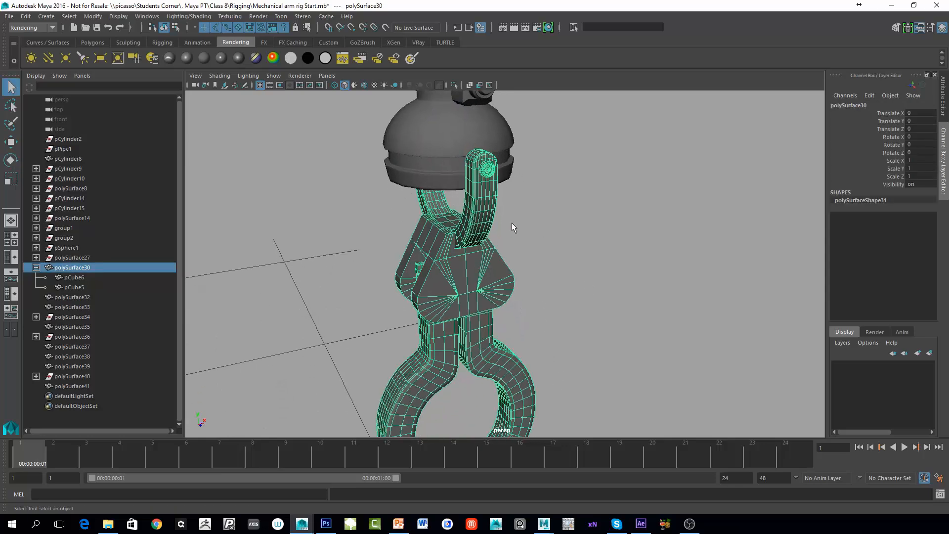
pyautogui.keyDown('shift'); pyautogui.click(473, 130); pyautogui.keyUp('shift')
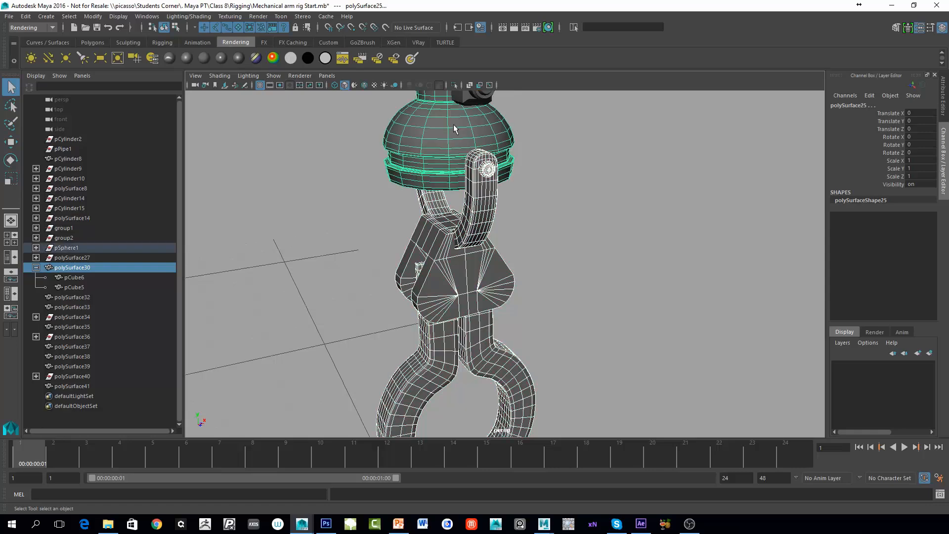
pyautogui.keyDown('alt'); pyautogui.moveTo(474, 130); pyautogui.dragTo(500, 259); pyautogui.keyUp('alt')
pyautogui.press('p')
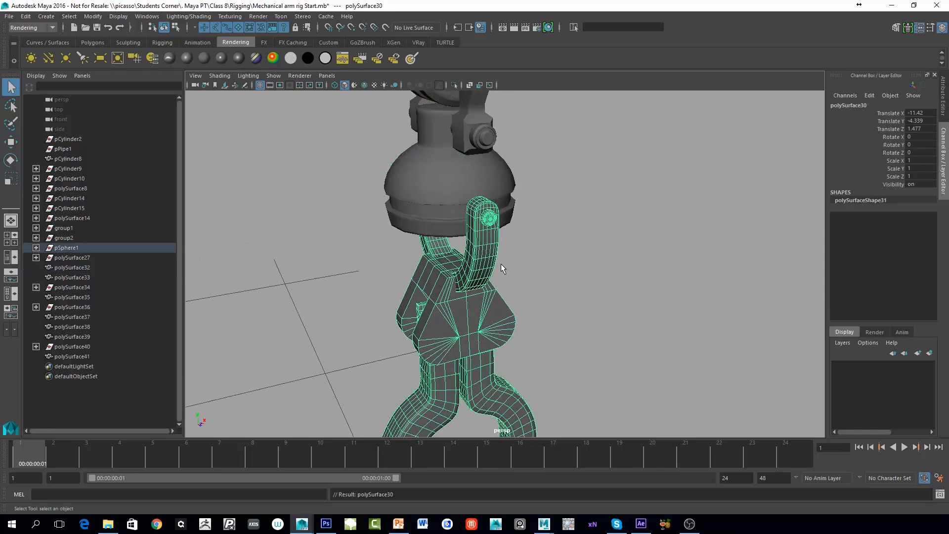
# Parent the wrist dome, polySurface25, to the bracket polySurface32, and that bracket to the hanging arm segment, polySurface28.
pyautogui.click(449, 174)
pyautogui.keyDown('alt'); pyautogui.moveTo(449, 174); pyautogui.dragTo(499, 250); pyautogui.keyUp('alt')
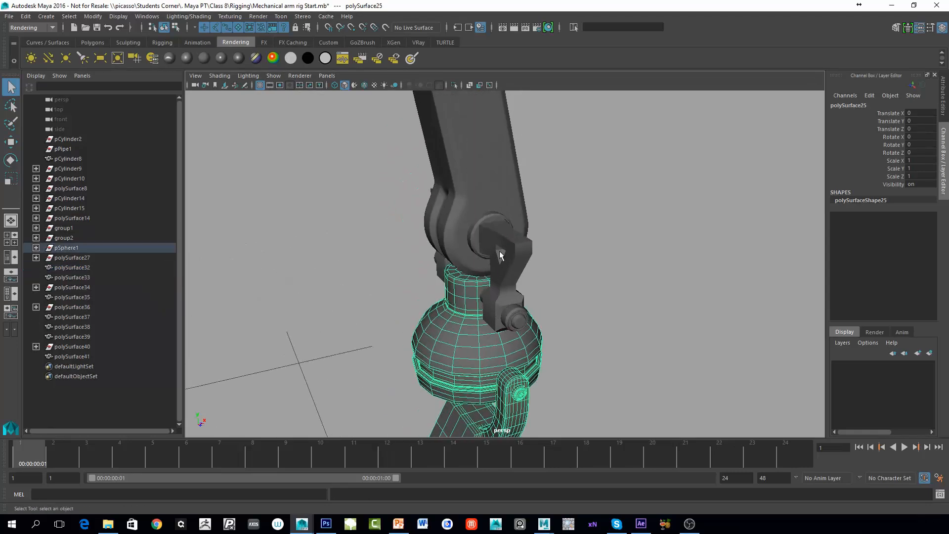
pyautogui.click(518, 253)
pyautogui.press('p')
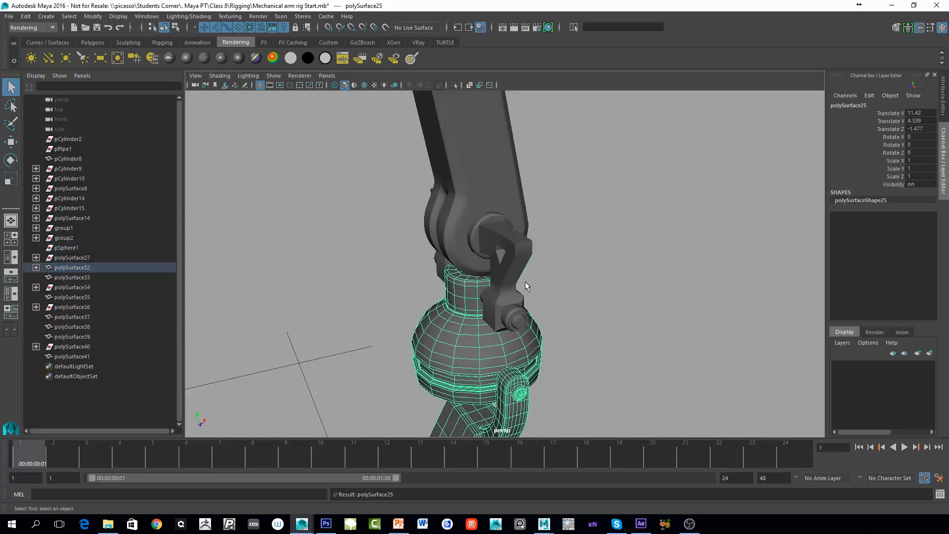
pyautogui.click(510, 258)
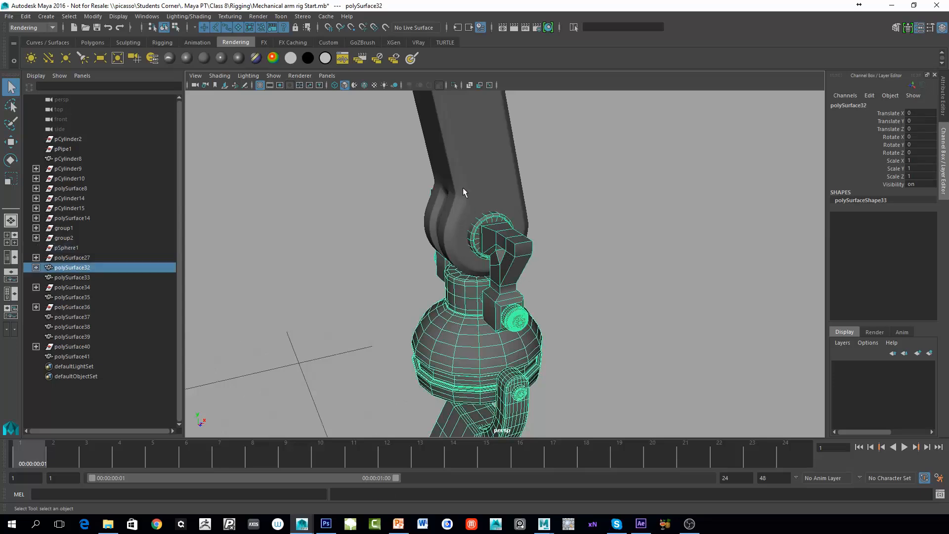
pyautogui.keyDown('shift'); pyautogui.click(465, 137); pyautogui.keyUp('shift')
pyautogui.press('p')
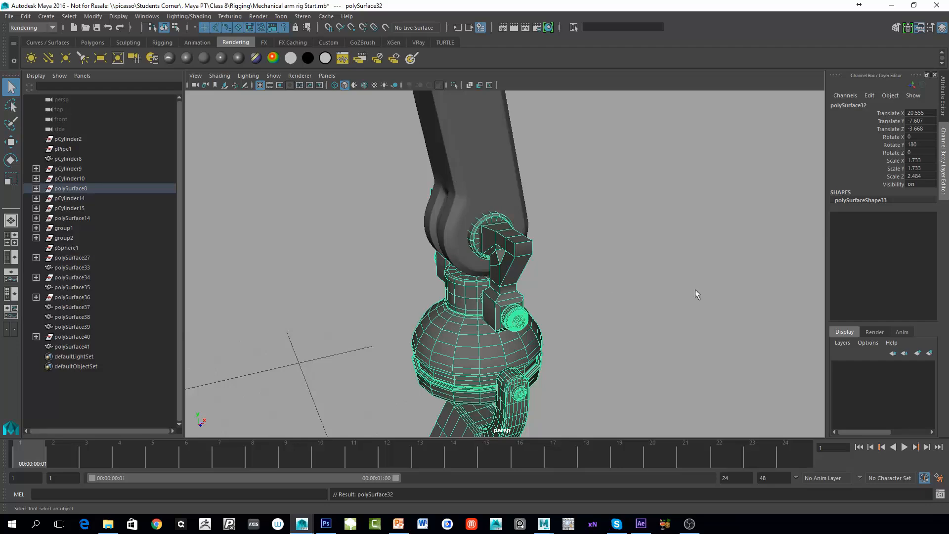
# Parent the hanging arm segment, polySurface28, to the plated block at its upper end, polySurface33.
pyautogui.keyDown('alt'); pyautogui.moveTo(695, 292); pyautogui.dragTo(440, 168, button='right'); pyautogui.keyUp('alt')
pyautogui.keyDown('alt'); pyautogui.moveTo(440, 168); pyautogui.dragTo(460, 218, button='middle'); pyautogui.keyUp('alt')
pyautogui.click(488, 182)
pyautogui.keyDown('alt'); pyautogui.moveTo(489, 182); pyautogui.dragTo(514, 297, button='middle'); pyautogui.keyUp('alt')
pyautogui.keyDown('alt'); pyautogui.moveTo(514, 297); pyautogui.dragTo(552, 265, button='right'); pyautogui.keyUp('alt')
pyautogui.scroll(3, 552, 265)
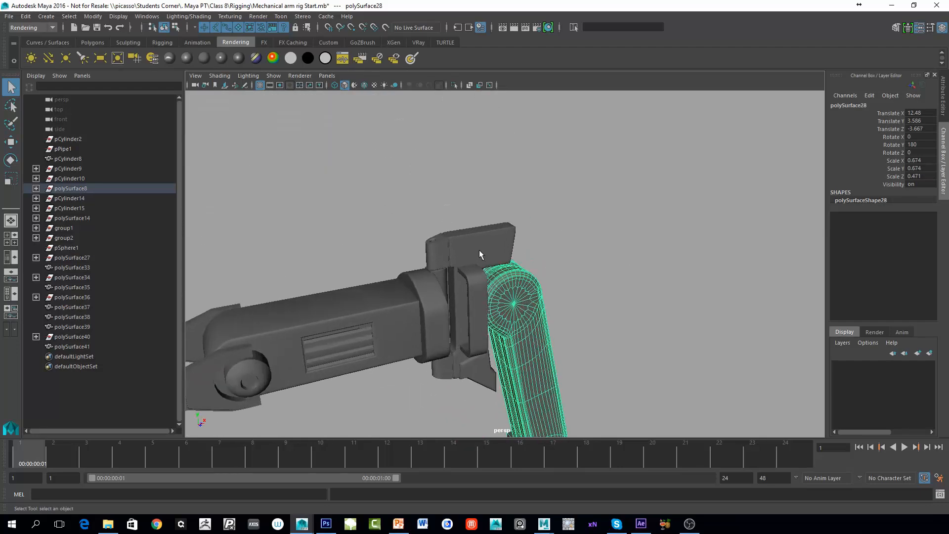
pyautogui.keyDown('shift'); pyautogui.click(480, 250); pyautogui.keyUp('shift')
pyautogui.press('p')
# Parent the plated block, polySurface33, to the vented horizontal forearm, polySurface41, and the forearm to the joint piece behind it, polySurface38.
pyautogui.click(461, 269)
pyautogui.keyDown('shift'); pyautogui.click(410, 306); pyautogui.keyUp('shift')
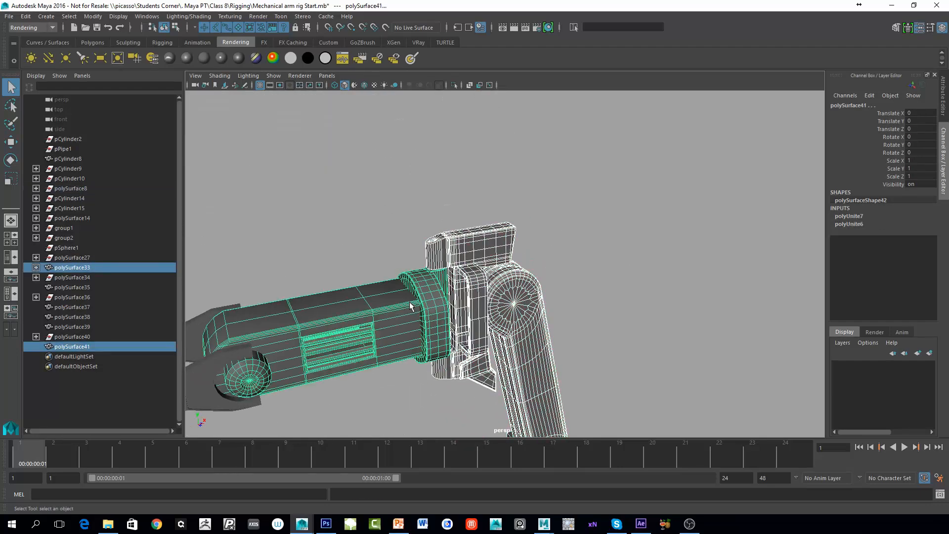
pyautogui.press('p')
pyautogui.keyDown('alt'); pyautogui.moveTo(369, 308); pyautogui.dragTo(598, 207); pyautogui.keyUp('alt')
pyautogui.keyDown('shift'); pyautogui.click(496, 197); pyautogui.keyUp('shift')
pyautogui.press('p')
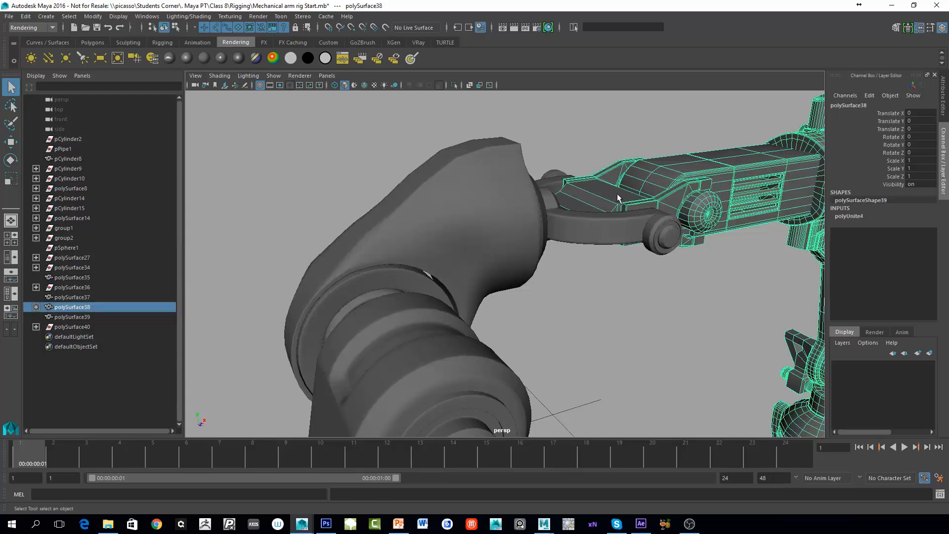
# Parent the joint piece, polySurface38, to the fork polySurface39, and the fork to the curved elbow housing, polySurface37.
pyautogui.keyDown('shift'); pyautogui.click(568, 233); pyautogui.keyUp('shift')
pyautogui.press('p')
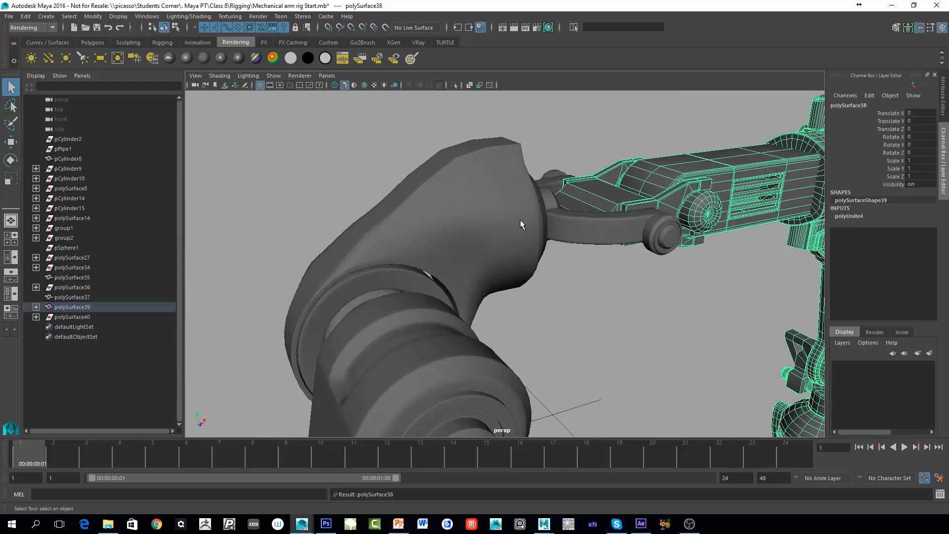
pyautogui.keyDown('shift'); pyautogui.click(493, 247); pyautogui.keyUp('shift')
pyautogui.press('p')
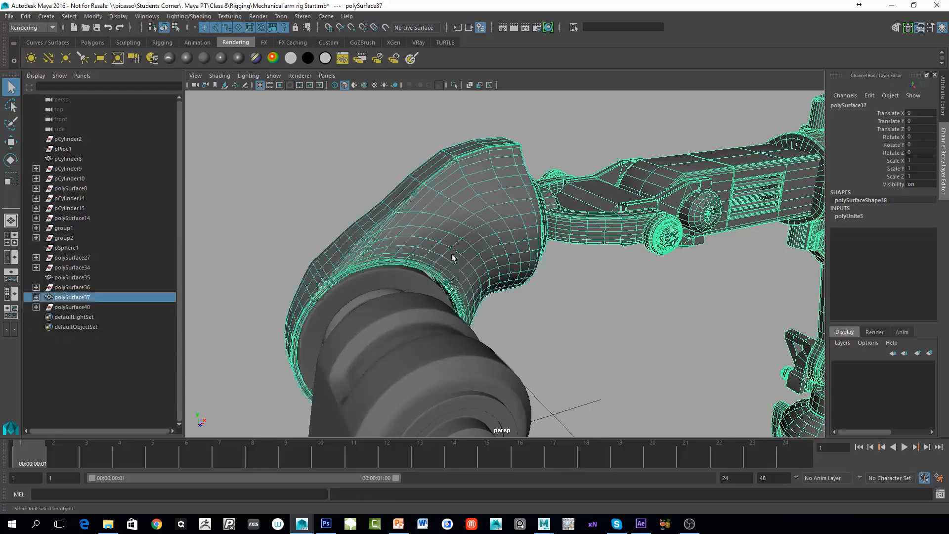
# Parent the curved elbow housing, polySurface37, to the round joint polySurface9, and that joint to the upright arm, polySurface26.
pyautogui.keyDown('alt'); pyautogui.moveTo(451, 260); pyautogui.dragTo(614, 260); pyautogui.keyUp('alt')
pyautogui.keyDown('shift'); pyautogui.click(615, 257); pyautogui.keyUp('shift')
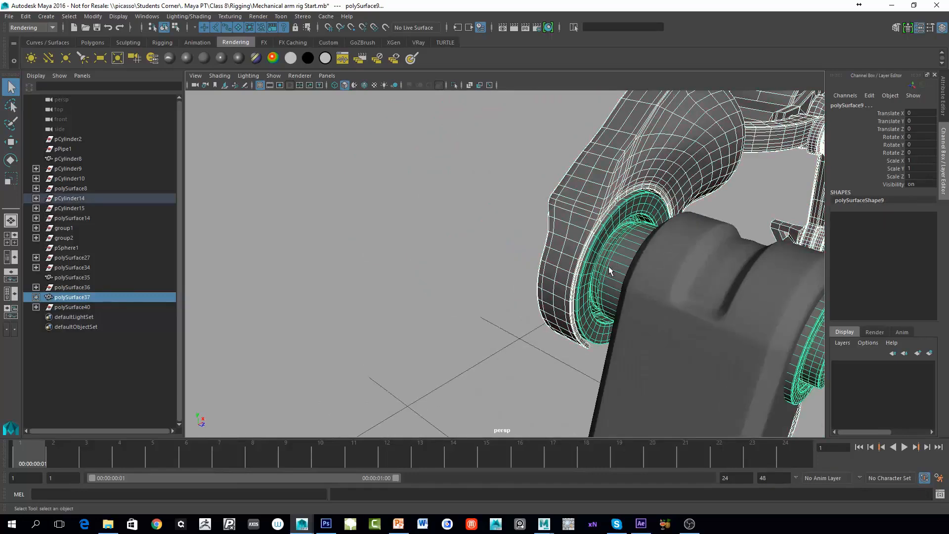
pyautogui.press('p')
pyautogui.click(608, 258)
pyautogui.keyDown('shift'); pyautogui.click(648, 276); pyautogui.keyUp('shift')
pyautogui.press('p')
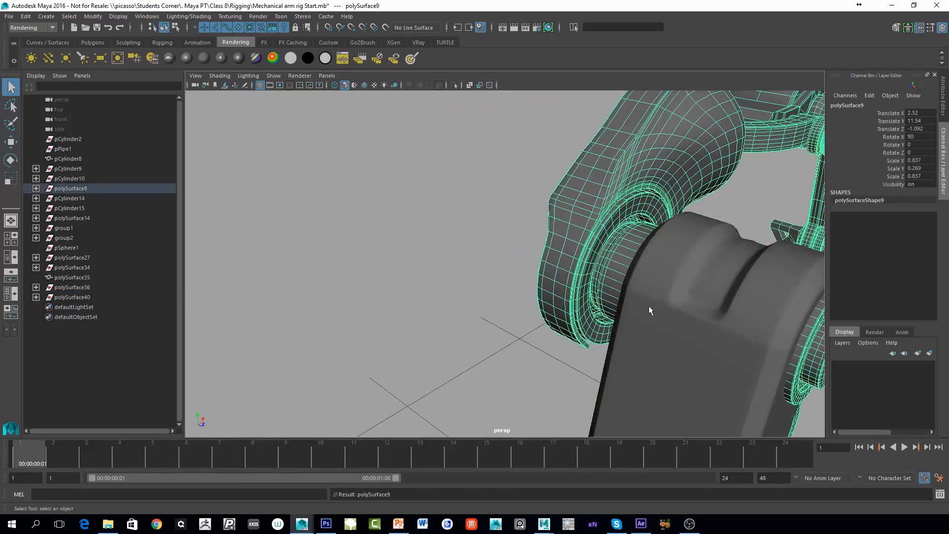
# Parent the upright arm, polySurface26, to the turntable polySurface35, and the turntable to the round base, pCylinder8.
pyautogui.click(675, 347)
pyautogui.keyDown('alt'); pyautogui.moveTo(674, 347); pyautogui.dragTo(573, 89, button='middle'); pyautogui.keyUp('alt')
pyautogui.keyDown('shift'); pyautogui.click(379, 192); pyautogui.keyUp('shift')
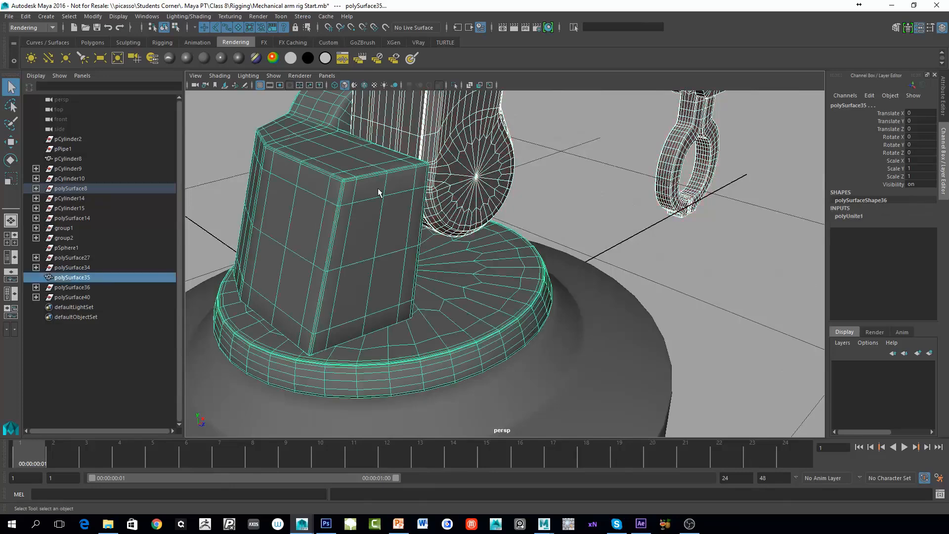
pyautogui.press('p')
pyautogui.click(396, 296)
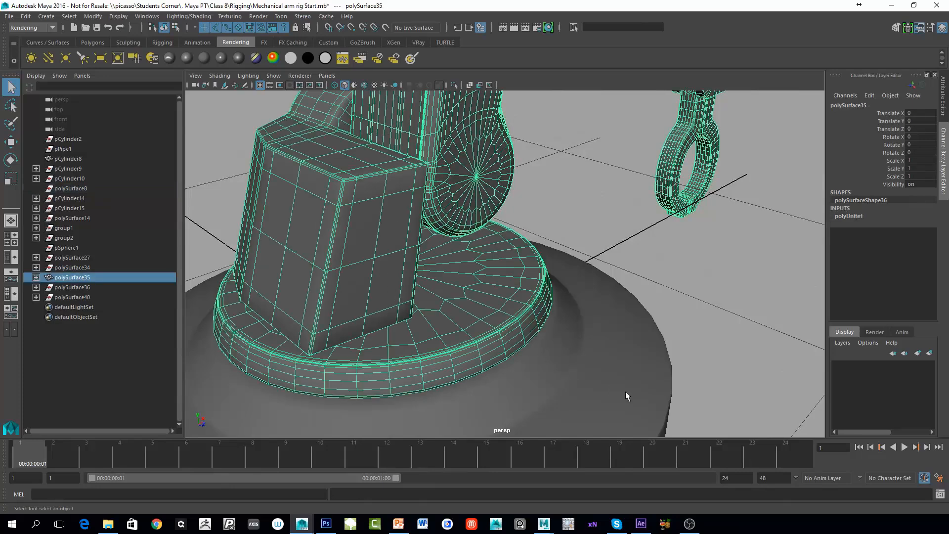
pyautogui.keyDown('shift'); pyautogui.click(622, 384); pyautogui.keyUp('shift')
pyautogui.press('p')
# Select the round base, pCylinder8, and view the whole arm to check that every part belongs to its hierarchy.
pyautogui.scroll(-5, 604, 339)
pyautogui.keyDown('alt'); pyautogui.moveTo(604, 339); pyautogui.dragTo(525, 276); pyautogui.keyUp('alt')
pyautogui.keyDown('alt'); pyautogui.moveTo(524, 276); pyautogui.dragTo(513, 334, button='middle'); pyautogui.keyUp('alt')
pyautogui.keyDown('alt'); pyautogui.moveTo(512, 334); pyautogui.dragTo(503, 329); pyautogui.keyUp('alt')
pyautogui.click(417, 395)
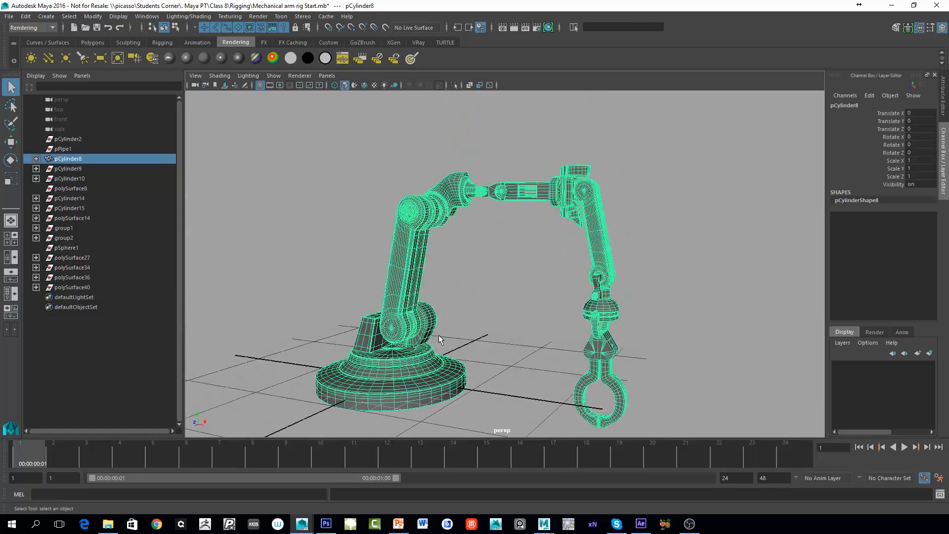
pyautogui.keyDown('alt'); pyautogui.moveTo(473, 285); pyautogui.dragTo(464, 265, button='middle'); pyautogui.keyUp('alt')
pyautogui.keyDown('alt'); pyautogui.moveTo(401, 196); pyautogui.dragTo(360, 80, button='middle'); pyautogui.keyUp('alt')
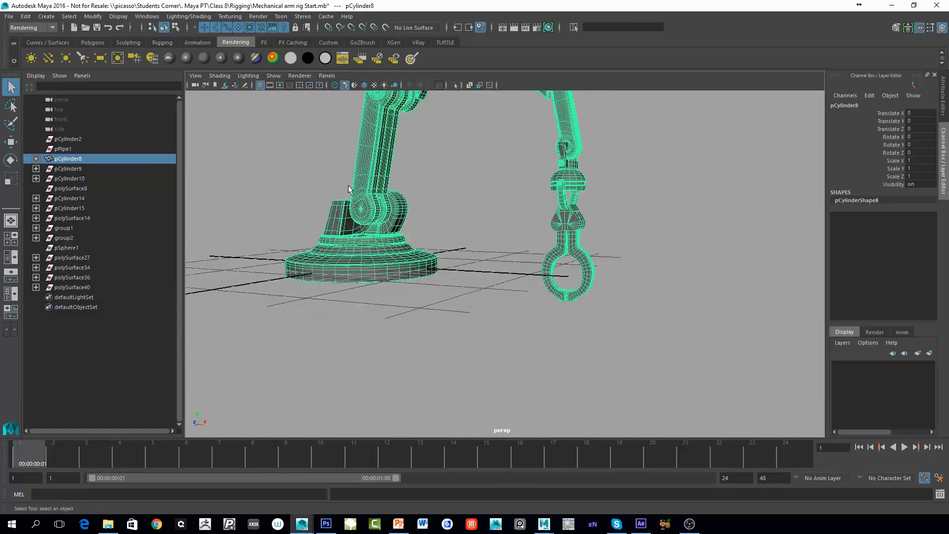
pyautogui.keyDown('alt'); pyautogui.moveTo(348, 187); pyautogui.dragTo(360, 257, button='middle'); pyautogui.keyUp('alt')
pyautogui.keyDown('alt'); pyautogui.moveTo(360, 257); pyautogui.dragTo(433, 217, button='right'); pyautogui.keyUp('alt')
pyautogui.keyDown('alt'); pyautogui.moveTo(433, 217); pyautogui.dragTo(444, 248, button='middle'); pyautogui.keyUp('alt')
pyautogui.moveTo(444, 248)
pyautogui.keyDown('alt'); pyautogui.mouseDown()
pyautogui.moveTo(554, 242)
pyautogui.moveTo(455, 261)
pyautogui.mouseUp(); pyautogui.keyUp('alt')
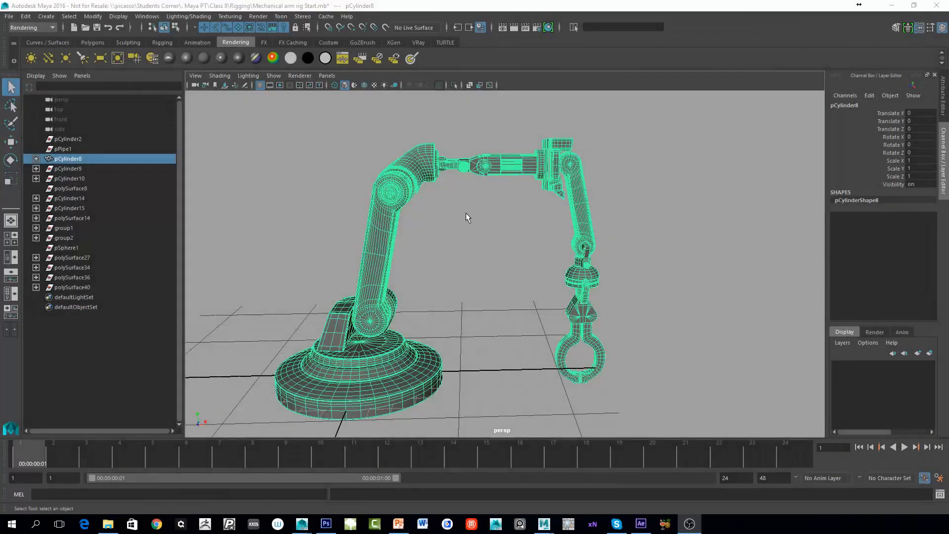
# Select the hanging arm segment and the plated block above it to check which parts each one carries.
pyautogui.scroll(6, 470, 220)
pyautogui.click(611, 224)
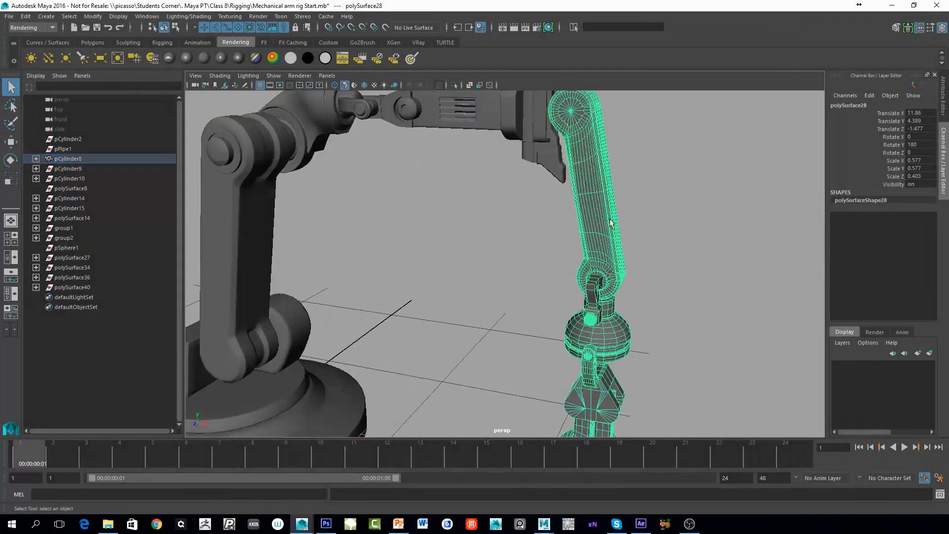
pyautogui.keyDown('alt'); pyautogui.moveTo(610, 224); pyautogui.dragTo(652, 215); pyautogui.keyUp('alt')
pyautogui.keyDown('shift'); pyautogui.click(638, 191); pyautogui.keyUp('shift')
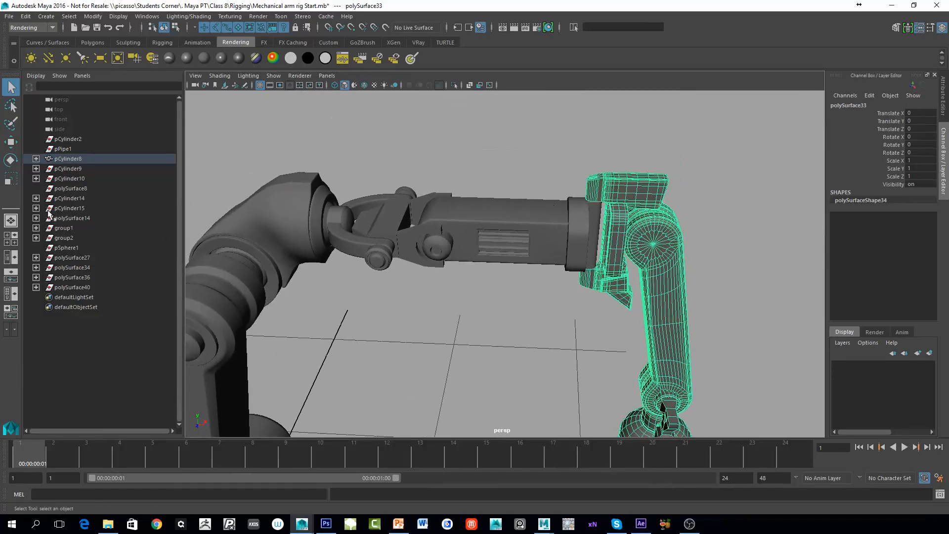
# Expand the complete hierarchy under pCylinder8 down to the claws and widen the object list to show all nested names.
pyautogui.click(36, 158)
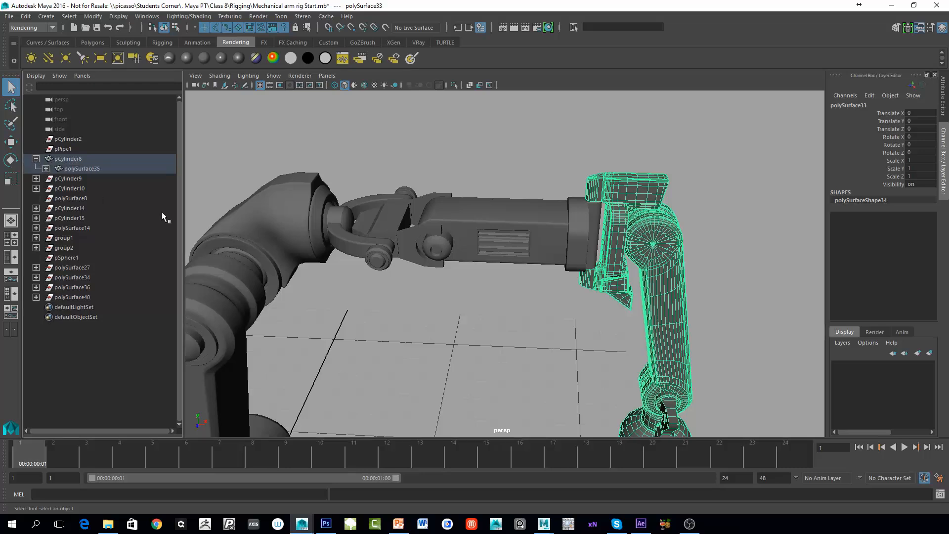
pyautogui.click(46, 169)
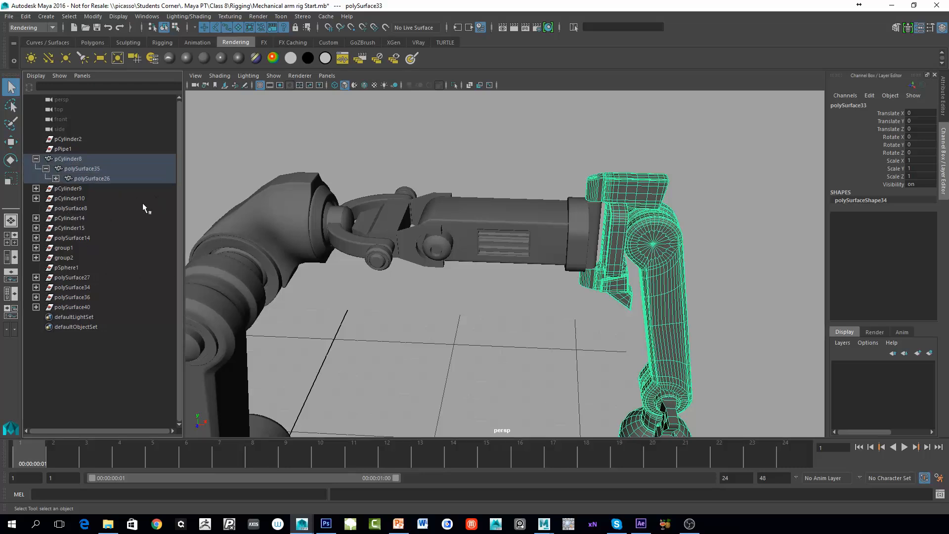
pyautogui.click(55, 178)
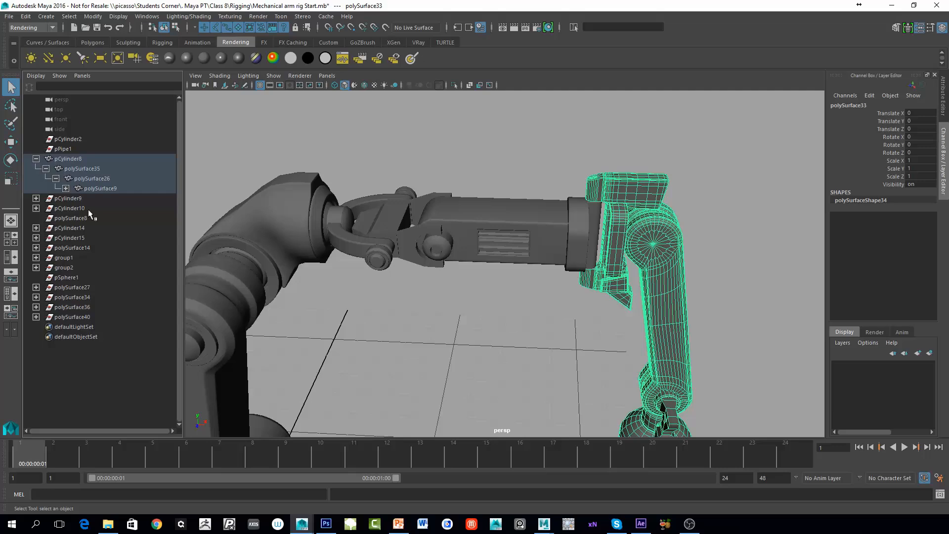
pyautogui.keyDown('shift'); pyautogui.click(66, 189); pyautogui.keyUp('shift')
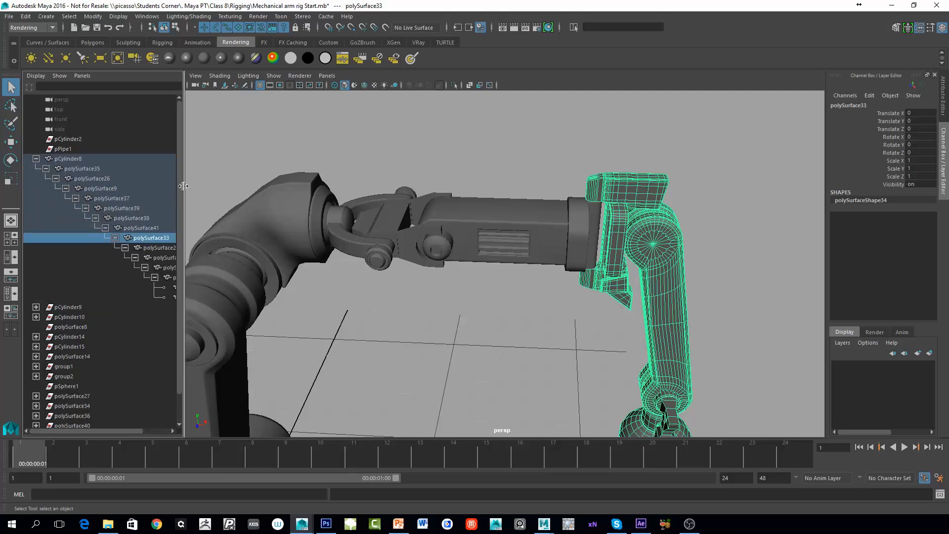
pyautogui.moveTo(184, 190); pyautogui.dragTo(258, 189)
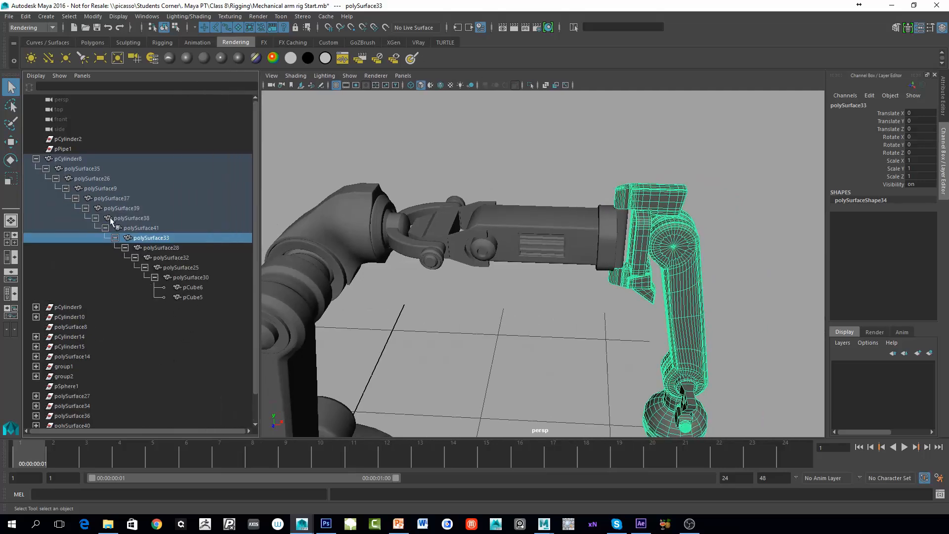
# Select the claw pCube6 and walk up its parents to polySurface32 to check the order of the wrist parts.
pyautogui.keyDown('alt'); pyautogui.moveTo(497, 291); pyautogui.dragTo(514, 183, button='middle'); pyautogui.keyUp('alt')
pyautogui.click(708, 401)
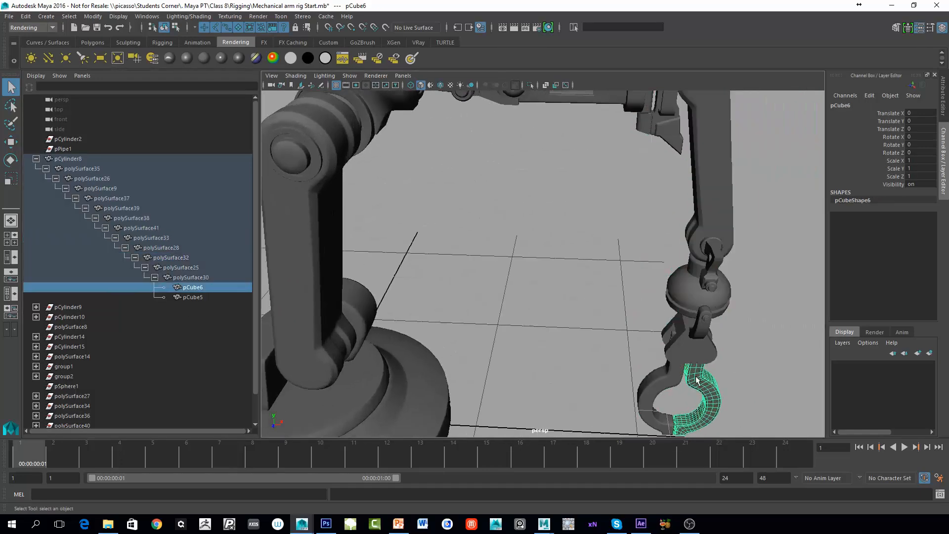
pyautogui.press('Up')
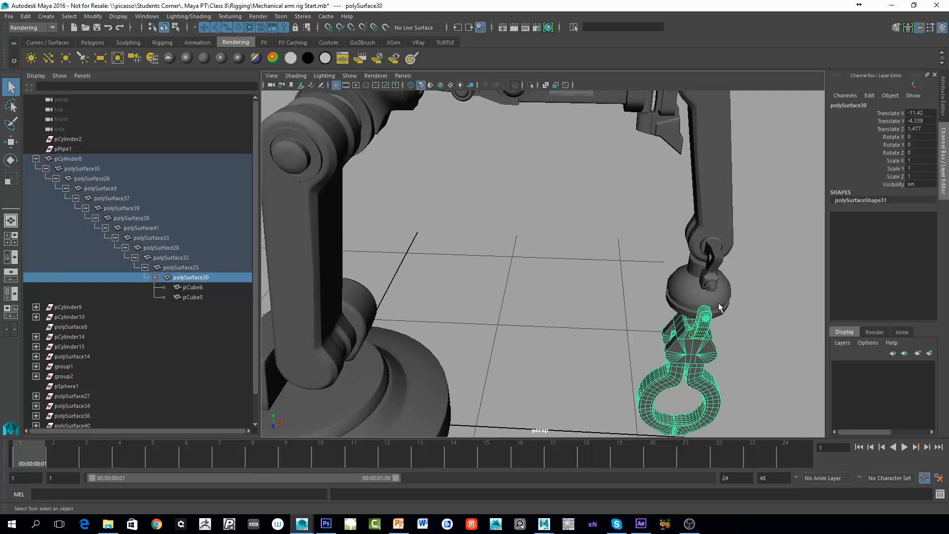
pyautogui.press('Up')
pyautogui.press('Up')
pyautogui.keyDown('alt'); pyautogui.moveTo(702, 177); pyautogui.dragTo(692, 209, button='middle'); pyautogui.keyUp('alt')
# Parent the hanging arm segment, polySurface28, directly to the forearm, polySurface41, bypassing the plated block.
pyautogui.press('Up')
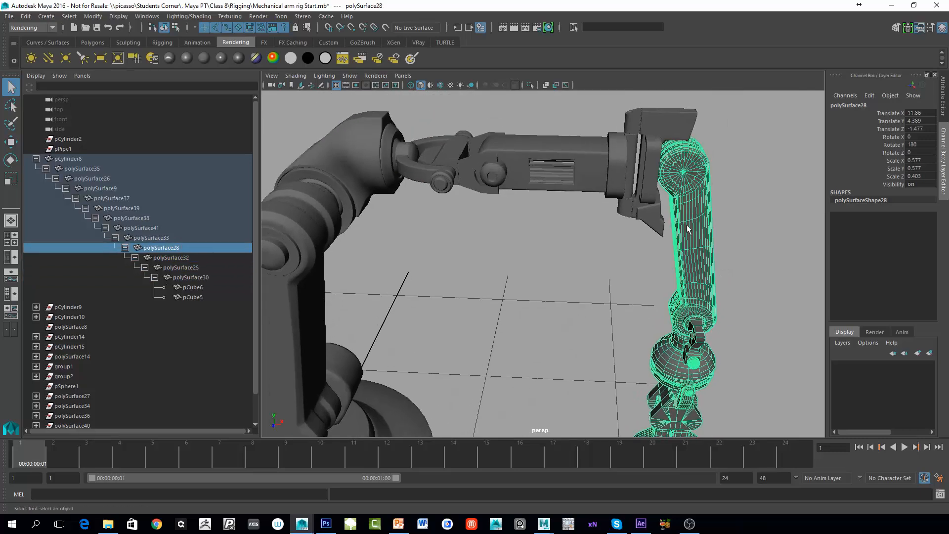
pyautogui.keyDown('shift'); pyautogui.click(534, 159); pyautogui.keyUp('shift')
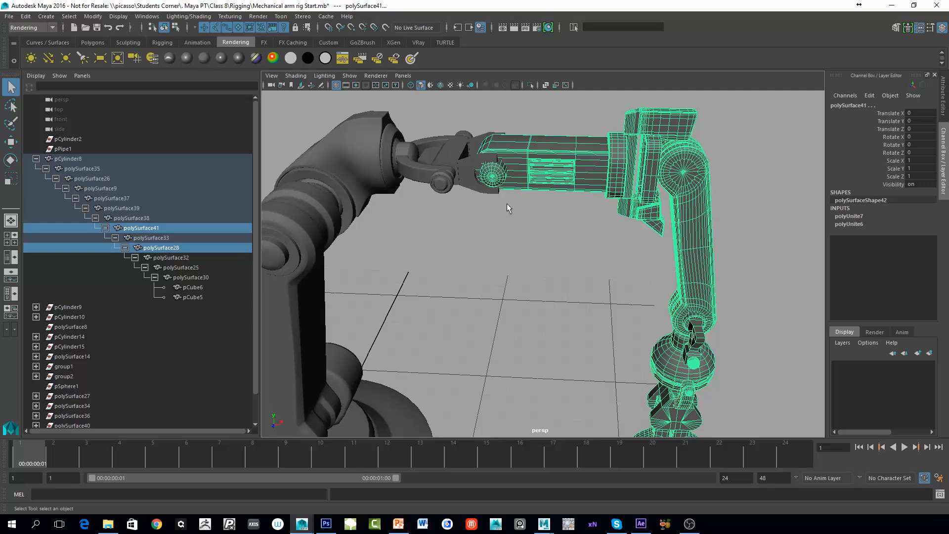
pyautogui.press('p')
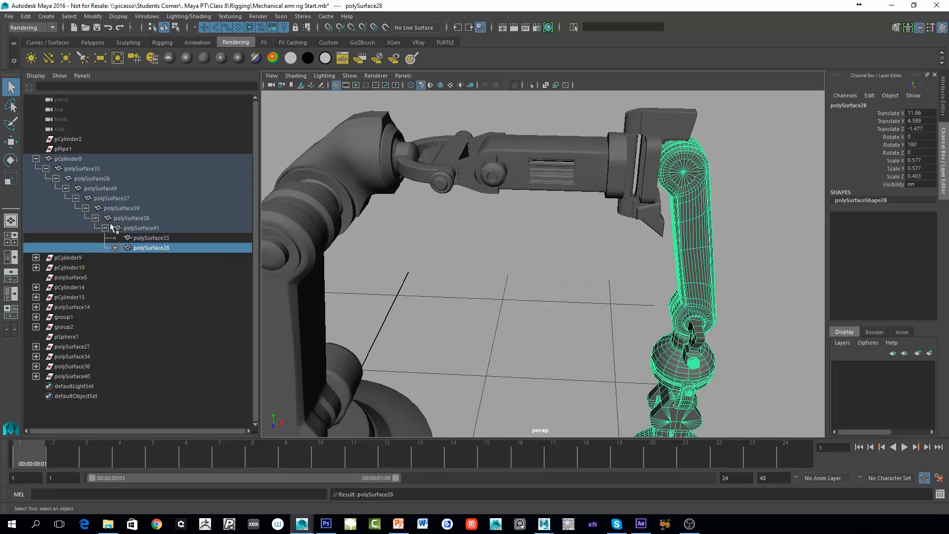
# Select the hanging segment, the forearm and its joint pieces up to polySurface39 to check which parts each one carries.
pyautogui.click(652, 189)
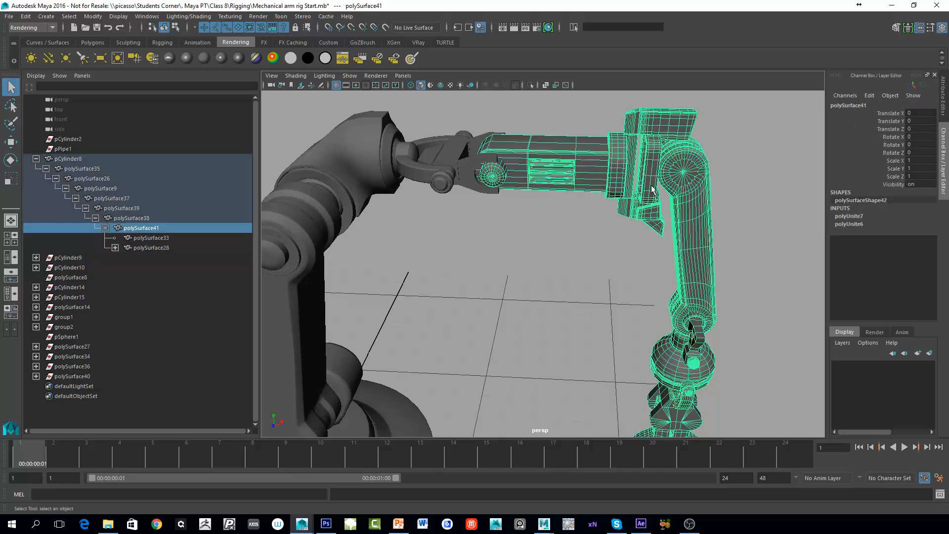
pyautogui.click(690, 225)
pyautogui.click(645, 180)
pyautogui.click(600, 178)
pyautogui.click(463, 171)
pyautogui.click(428, 174)
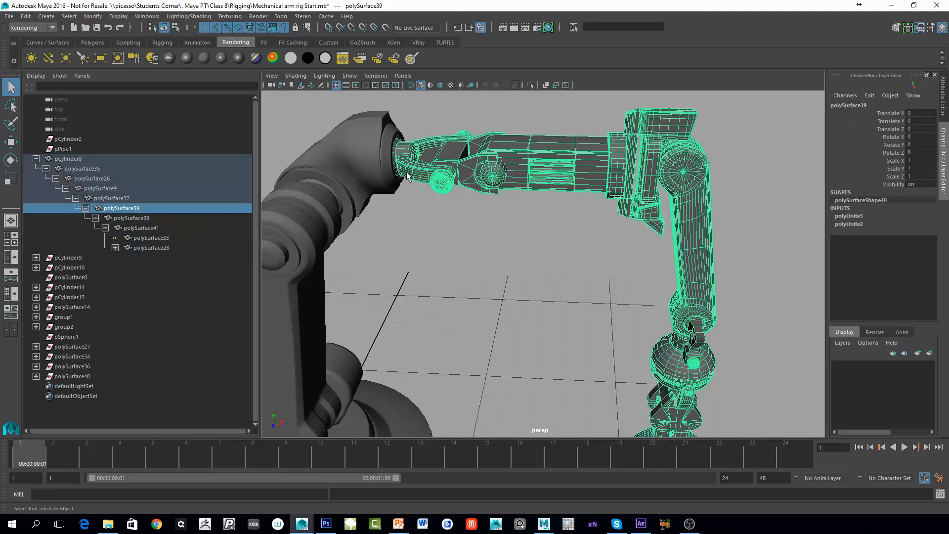
# Select the elbow parts, the upright arm, the turntable and the base in turn to check the rest of the chain.
pyautogui.click(385, 165)
pyautogui.click(345, 198)
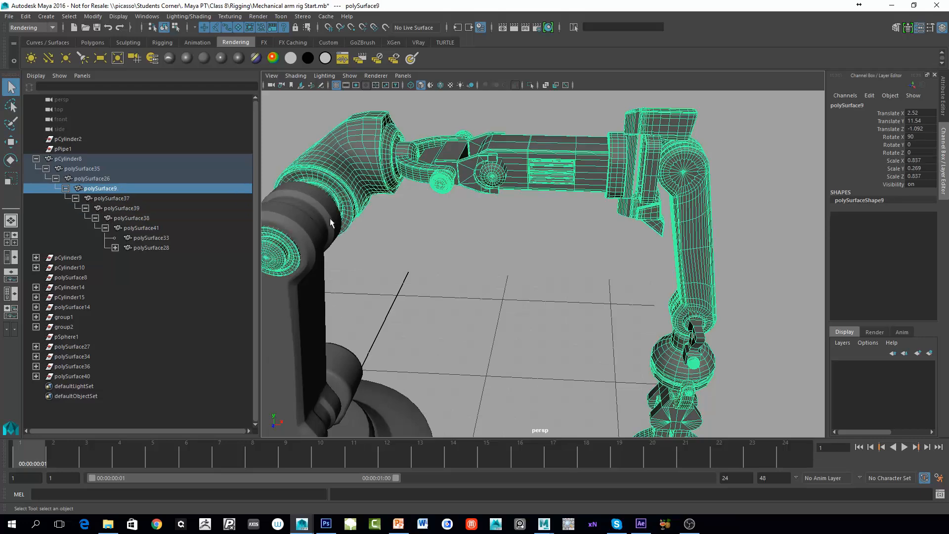
pyautogui.click(316, 259)
pyautogui.scroll(-2, 367, 274)
pyautogui.keyDown('alt'); pyautogui.moveTo(350, 363); pyautogui.dragTo(401, 238, button='middle'); pyautogui.keyUp('alt')
pyautogui.click(425, 324)
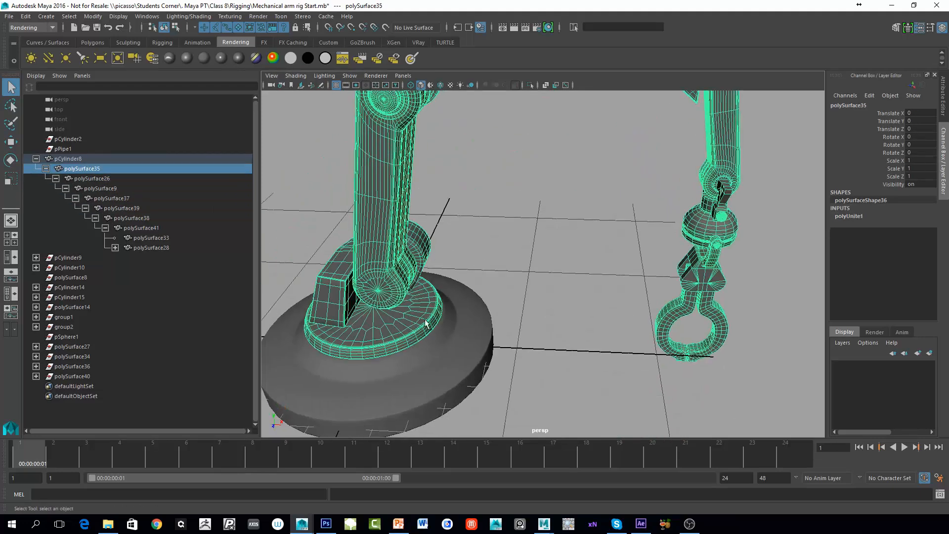
pyautogui.click(436, 342)
# Test-rotate the forearm, polySurface41, to see what follows it, and undo the rotation.
pyautogui.keyDown('alt'); pyautogui.moveTo(608, 99); pyautogui.dragTo(530, 194, button='middle'); pyautogui.keyUp('alt')
pyautogui.click(530, 124)
pyautogui.keyDown('alt'); pyautogui.moveTo(530, 195); pyautogui.dragTo(545, 213); pyautogui.keyUp('alt')
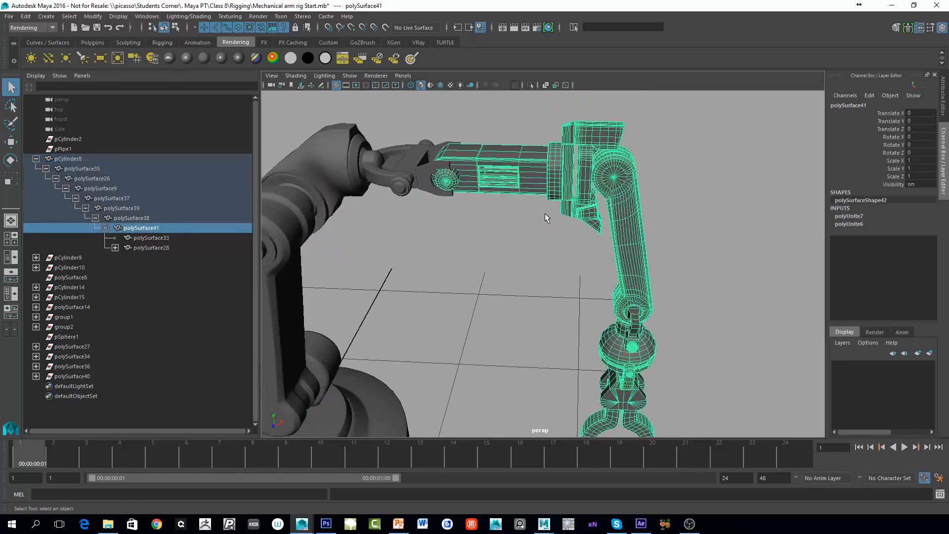
pyautogui.press('e')
pyautogui.moveTo(460, 144); pyautogui.dragTo(510, 147)
pyautogui.hotkey('ctrl', 'z')
pyautogui.hotkey('ctrl', 'z')
# Select polySurface28, polySurface33 and polySurface41 alternately to compare their levels in the hierarchy.
pyautogui.click(621, 185)
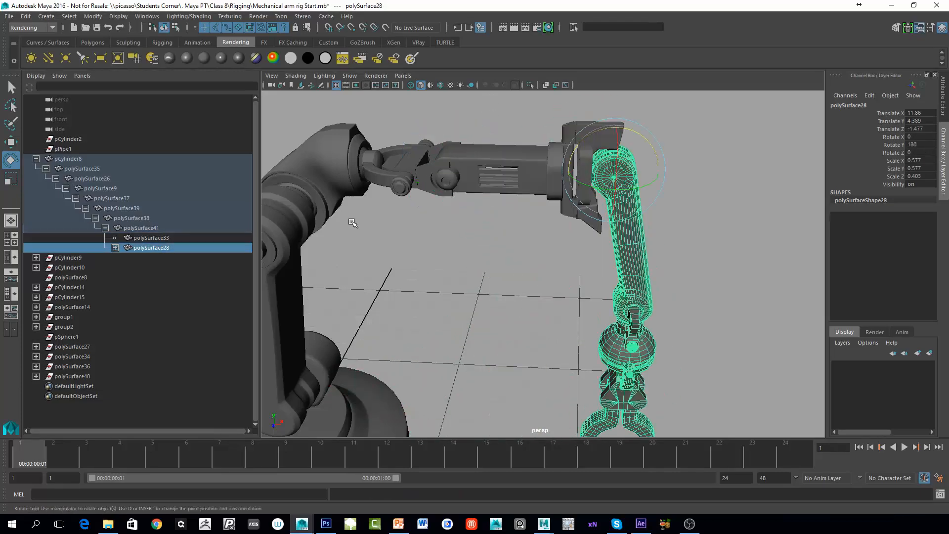
pyautogui.click(133, 239)
pyautogui.click(134, 247)
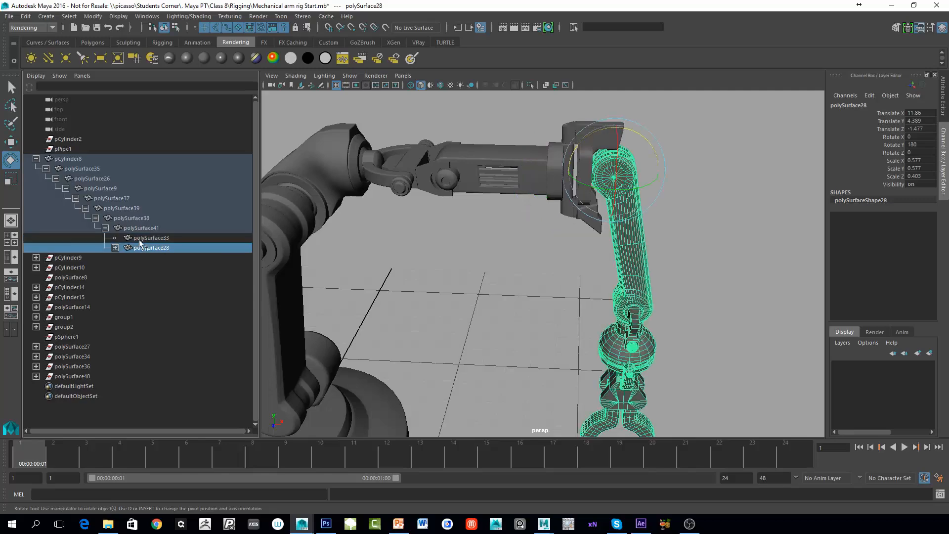
pyautogui.click(138, 239)
pyautogui.click(146, 228)
pyautogui.click(150, 247)
pyautogui.click(150, 229)
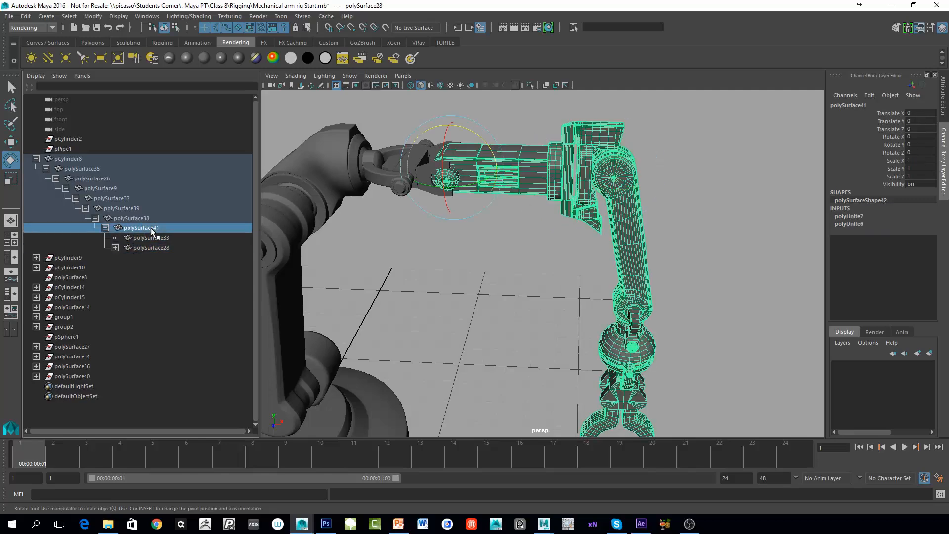
pyautogui.click(619, 169)
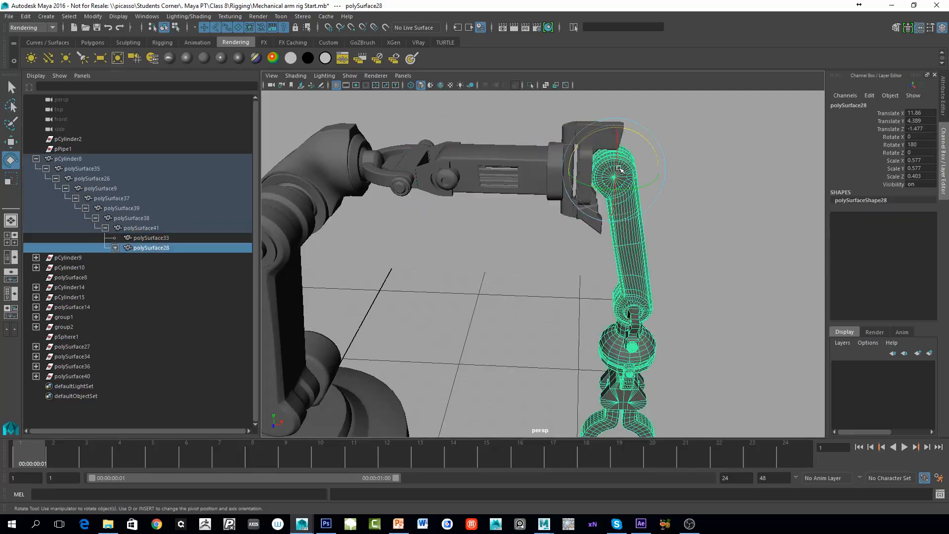
pyautogui.click(139, 229)
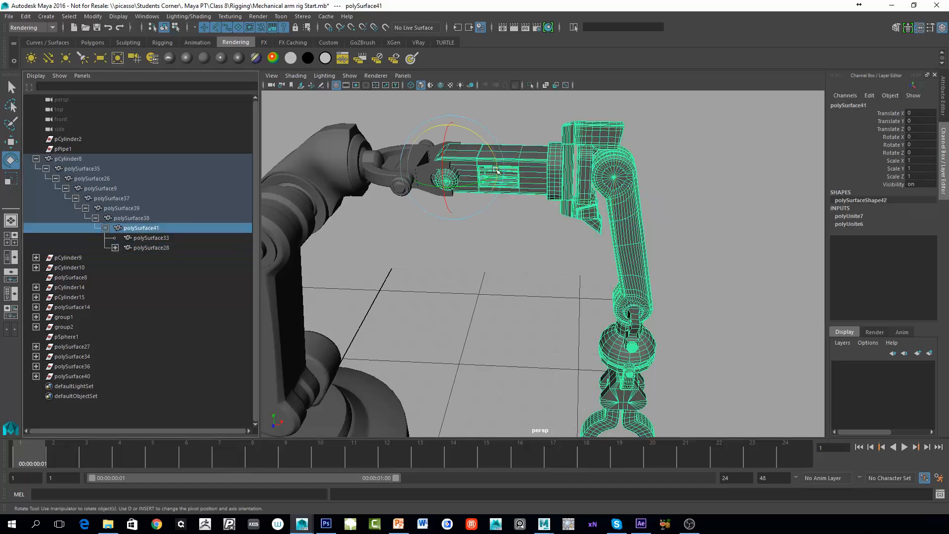
# Test-rotate the plated block, polySurface33, to see whether the hanging segment follows, and undo the rotation.
pyautogui.click(149, 239)
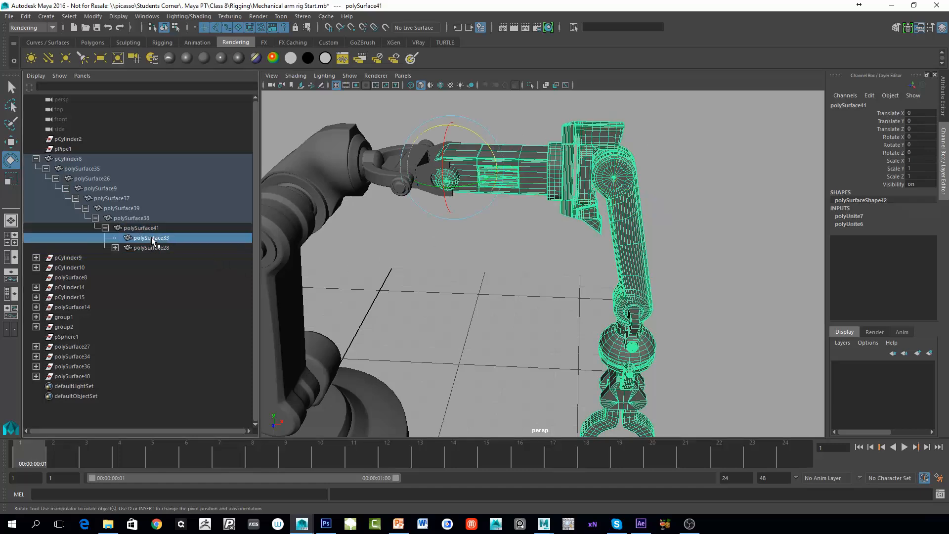
pyautogui.press('f')
pyautogui.moveTo(558, 270); pyautogui.dragTo(549, 249)
pyautogui.hotkey('ctrl', 'z')
pyautogui.keyDown('alt'); pyautogui.moveTo(549, 250); pyautogui.dragTo(616, 258, button='right'); pyautogui.keyUp('alt')
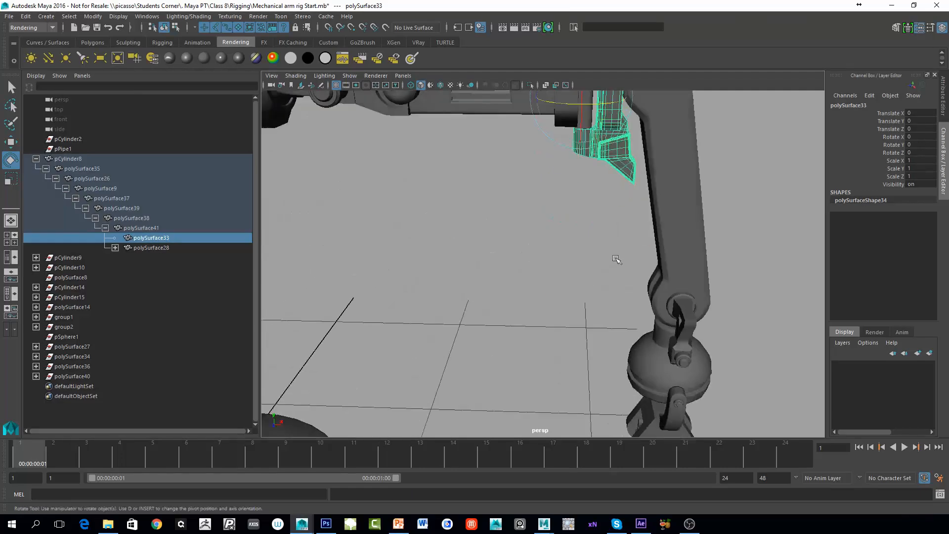
pyautogui.keyDown('alt'); pyautogui.moveTo(616, 259); pyautogui.dragTo(514, 346, button='middle'); pyautogui.keyUp('alt')
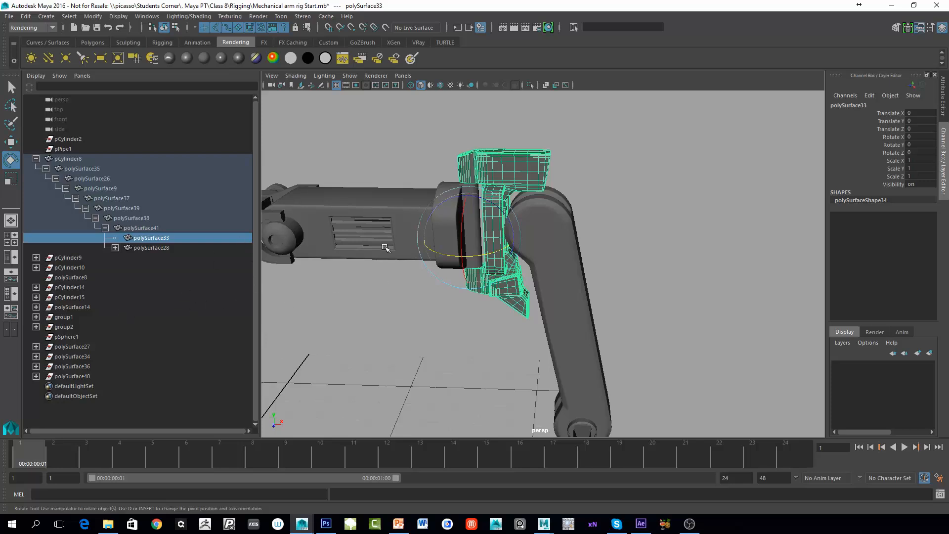
# Nest polySurface28 under polySurface33 directly in the object list, and undo that parenting.
pyautogui.click(149, 247)
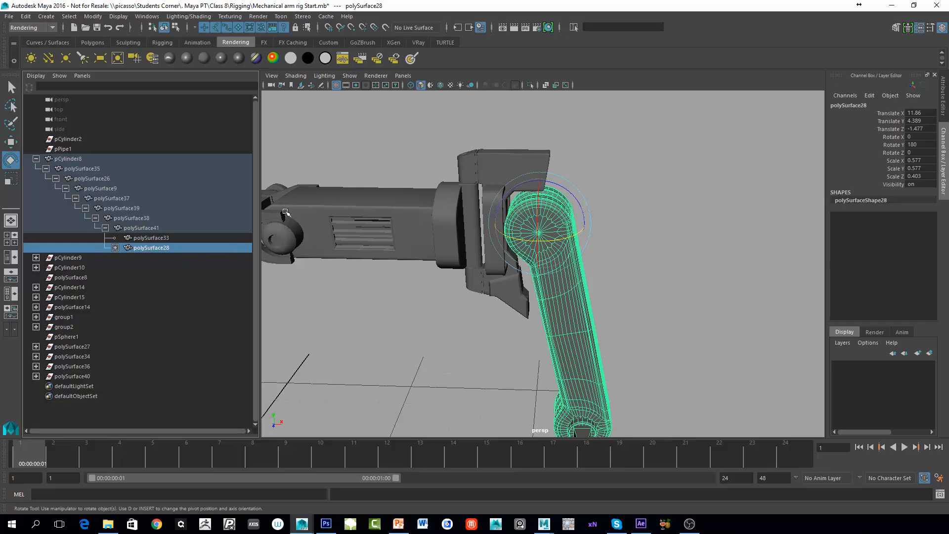
pyautogui.keyDown('alt'); pyautogui.moveTo(472, 280); pyautogui.dragTo(576, 248, button='middle'); pyautogui.keyUp('alt')
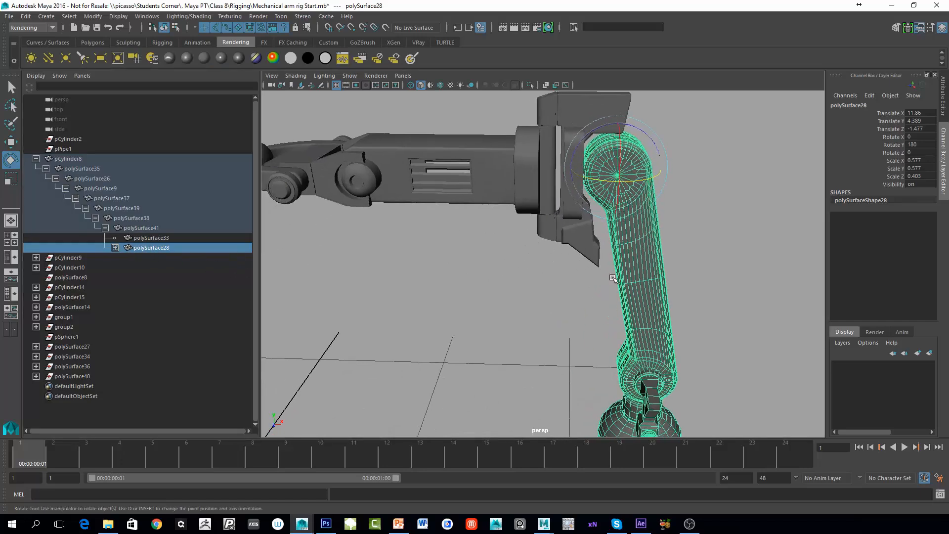
pyautogui.moveTo(150, 247); pyautogui.dragTo(160, 236, button='middle')
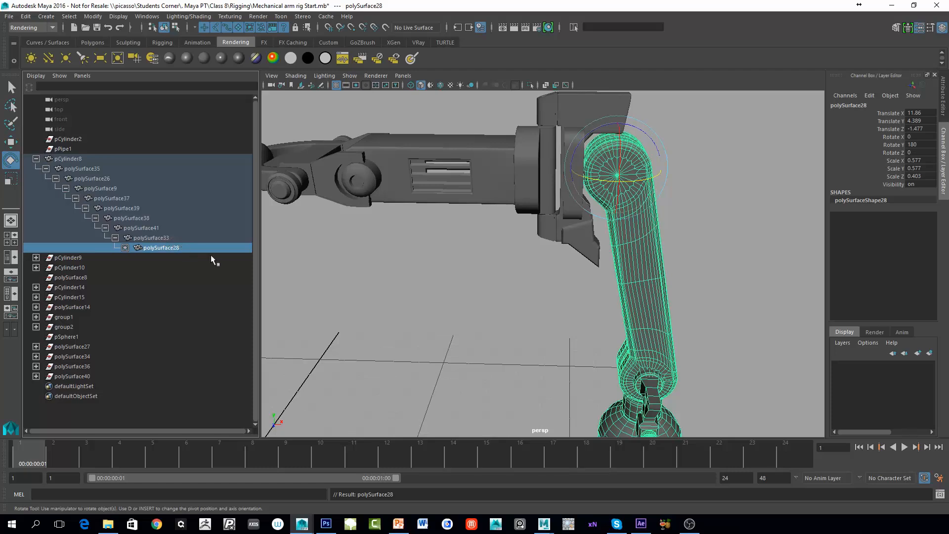
pyautogui.hotkey('ctrl', 'z')
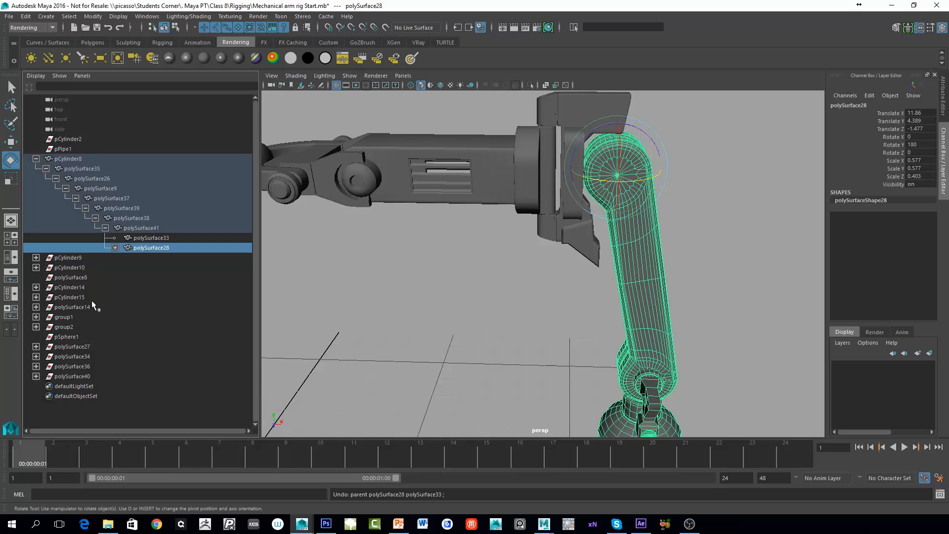
# Unparent the hanging arm segment, polySurface28, and parent it to the plated block, polySurface33.
pyautogui.hotkey('shift', 'p')
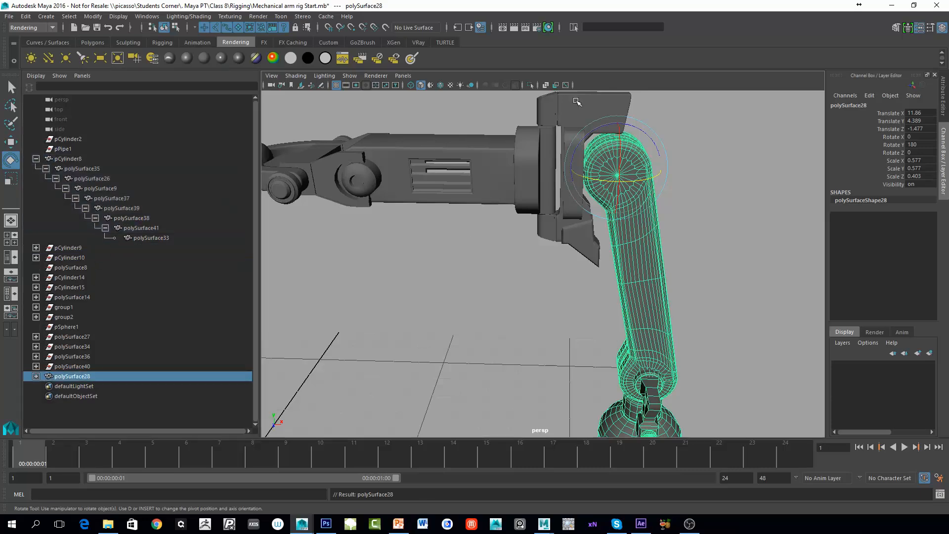
pyautogui.keyDown('shift'); pyautogui.click(578, 130); pyautogui.keyUp('shift')
pyautogui.press('p')
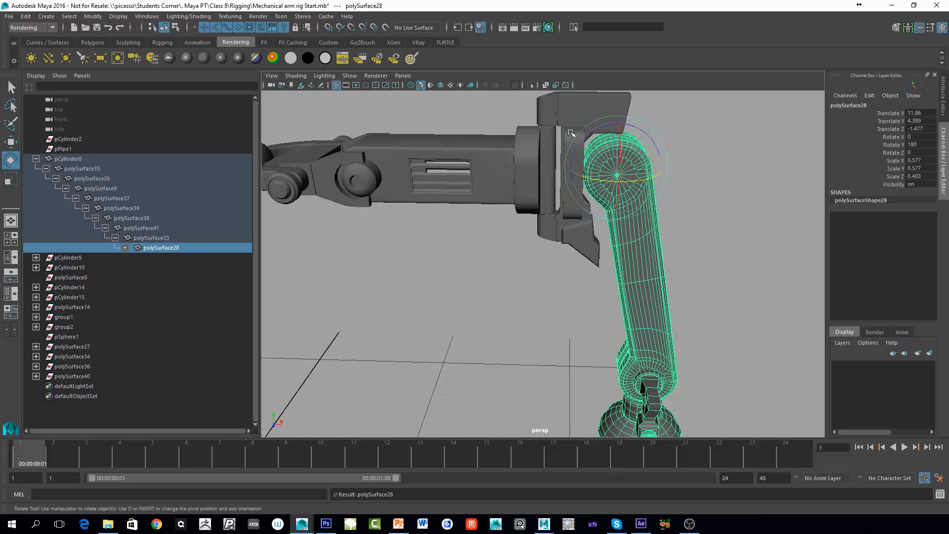
# Select the plated block, polySurface33, and view the whole arm to check that everything down to the claws belongs to it.
pyautogui.click(571, 119)
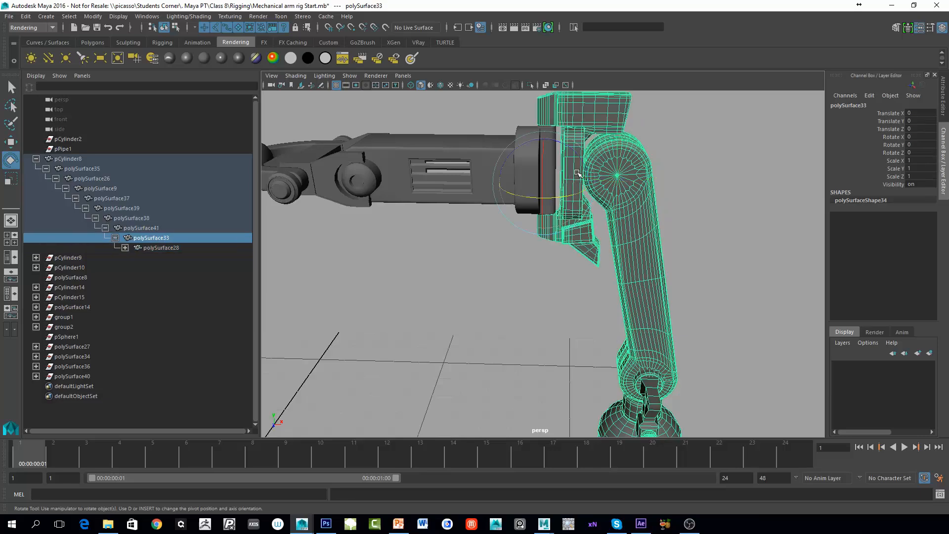
pyautogui.keyDown('alt'); pyautogui.moveTo(612, 306); pyautogui.dragTo(414, 249, button='right'); pyautogui.keyUp('alt')
pyautogui.keyDown('alt'); pyautogui.moveTo(414, 249); pyautogui.dragTo(418, 225); pyautogui.keyUp('alt')
pyautogui.keyDown('alt'); pyautogui.moveTo(418, 225); pyautogui.dragTo(567, 235, button='right'); pyautogui.keyUp('alt')
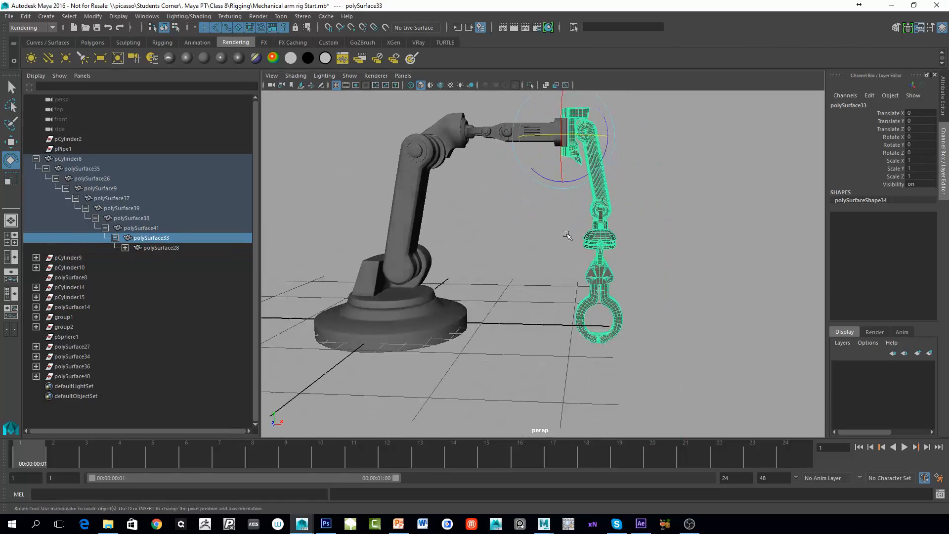
pyautogui.keyDown('alt'); pyautogui.moveTo(567, 235); pyautogui.dragTo(552, 252, button='middle'); pyautogui.keyUp('alt')
pyautogui.click(514, 313)
pyautogui.keyDown('alt'); pyautogui.moveTo(515, 314); pyautogui.dragTo(575, 281, button='right'); pyautogui.keyUp('alt')
# Test-rotate the hanging arm segment, polySurface28, around its joint and undo the rotation.
pyautogui.click(588, 154)
pyautogui.keyDown('alt'); pyautogui.moveTo(588, 155); pyautogui.dragTo(561, 215, button='middle'); pyautogui.keyUp('alt')
pyautogui.keyDown('alt'); pyautogui.moveTo(561, 215); pyautogui.dragTo(553, 237, button='right'); pyautogui.keyUp('alt')
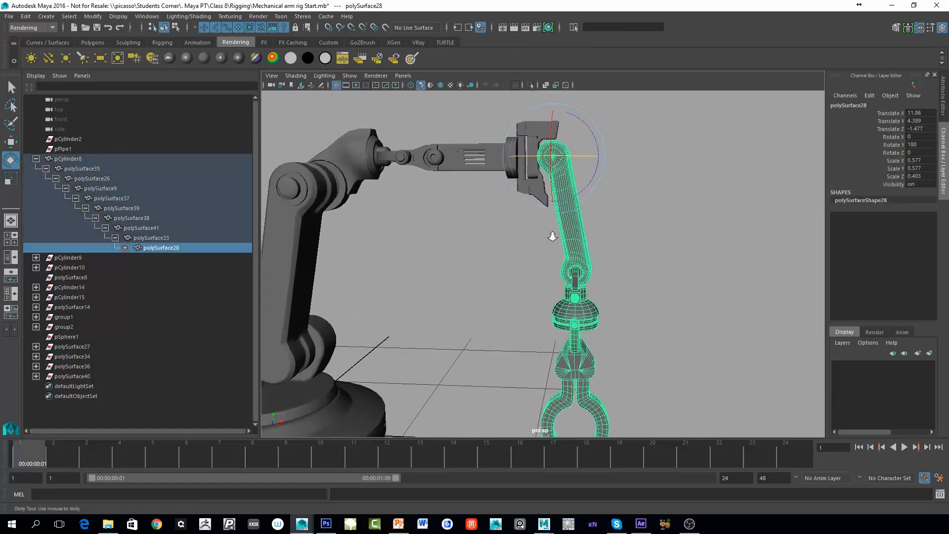
pyautogui.keyDown('alt'); pyautogui.moveTo(553, 237); pyautogui.dragTo(540, 283, button='middle'); pyautogui.keyUp('alt')
pyautogui.moveTo(569, 169); pyautogui.dragTo(544, 118)
pyautogui.hotkey('ctrl', 'z')
pyautogui.click(507, 395)
# Test-rotate the plated block, polySurface33, around several axes with its child parts, and undo all the rotations.
pyautogui.click(512, 170)
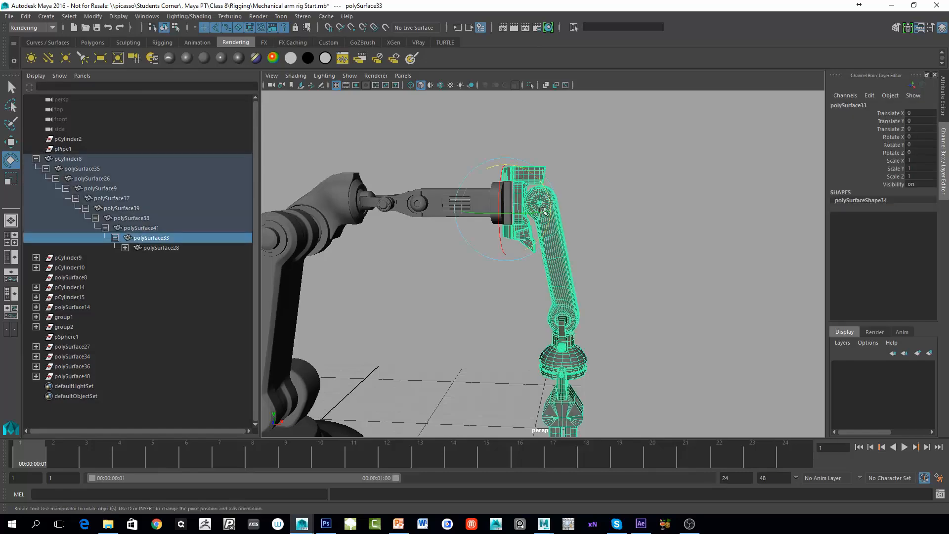
pyautogui.keyDown('alt'); pyautogui.moveTo(543, 211); pyautogui.dragTo(544, 270); pyautogui.keyUp('alt')
pyautogui.moveTo(521, 356); pyautogui.dragTo(491, 283)
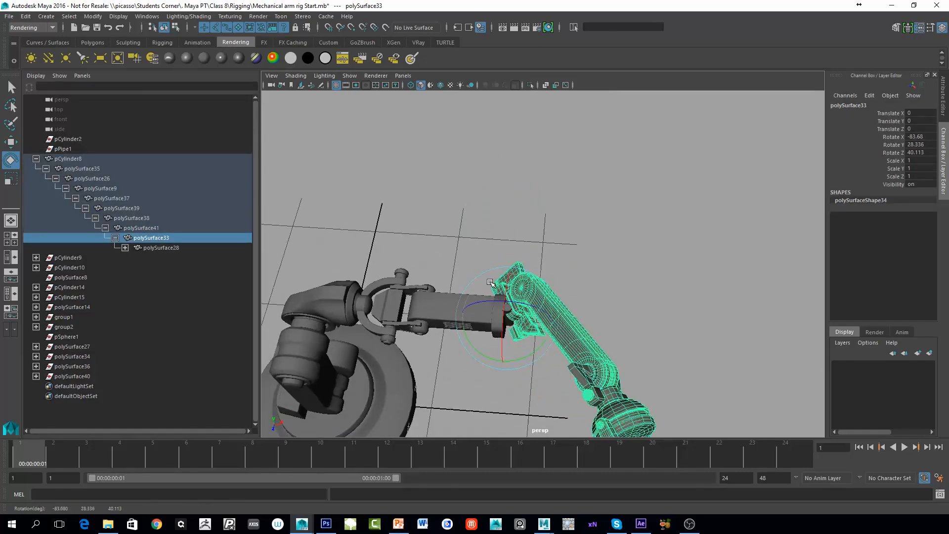
pyautogui.hotkey('ctrl', 'z')
pyautogui.hotkey('ctrl', 'z')
pyautogui.hotkey('ctrl', 'z')
pyautogui.hotkey('ctrl', 'z')
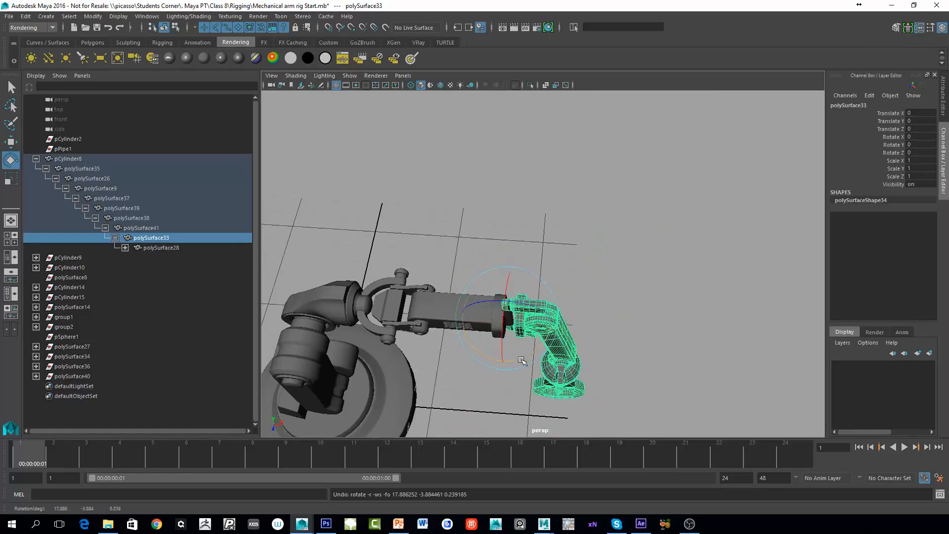
pyautogui.moveTo(521, 352); pyautogui.dragTo(487, 370)
pyautogui.hotkey('ctrl', 'z')
pyautogui.hotkey('ctrl', 'z')
pyautogui.hotkey('ctrl', 'z')
# Test-rotate the forearm, polySurface41, with the parts below it and undo the rotation.
pyautogui.keyDown('alt'); pyautogui.moveTo(451, 409); pyautogui.dragTo(459, 289); pyautogui.keyUp('alt')
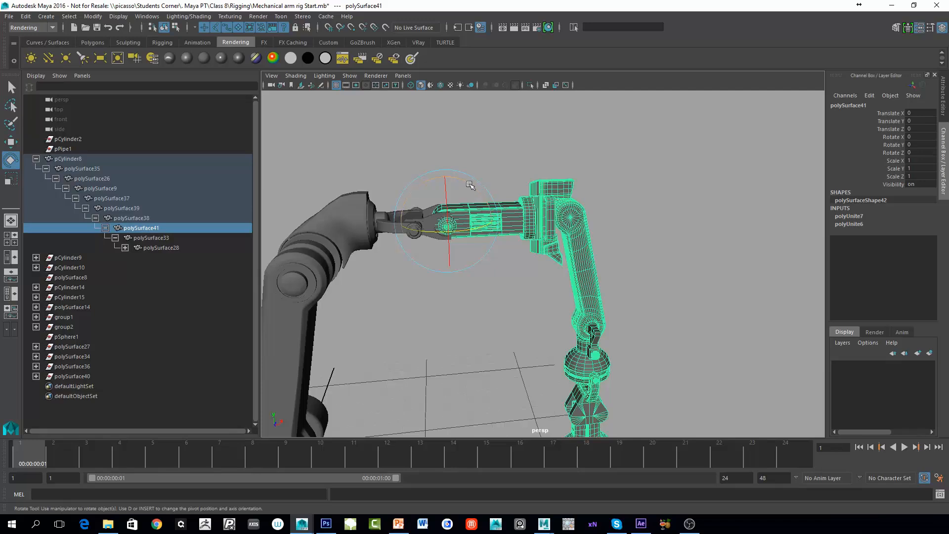
pyautogui.moveTo(470, 184); pyautogui.dragTo(422, 178)
pyautogui.hotkey('ctrl', 'z')
pyautogui.click(447, 112)
# Test-rotate the joint piece polySurface38 behind the forearm and undo the rotation.
pyautogui.click(431, 229)
pyautogui.hotkey('ctrl', 'z')
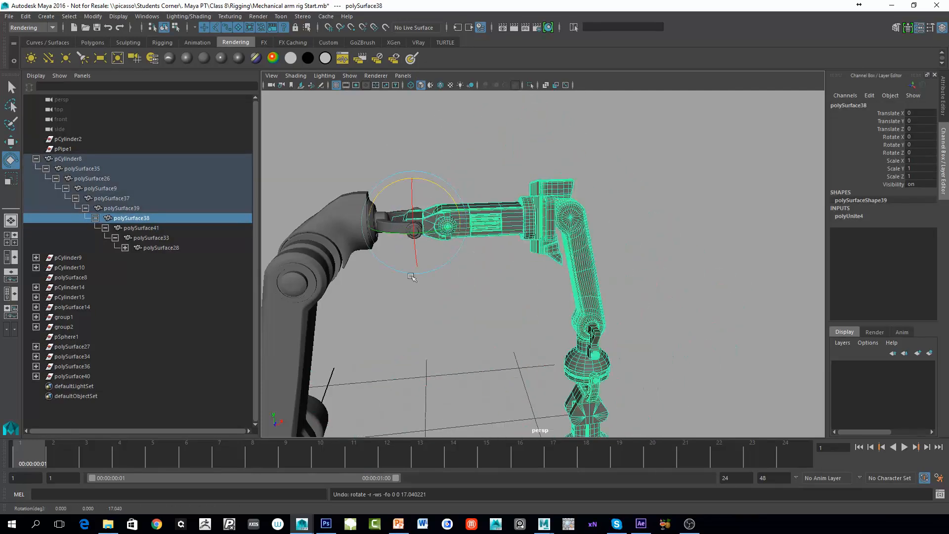
pyautogui.click(411, 276)
# Test-rotate the fork joint, polySurface39, at the elbow end of the forearm, undo the rotation and clear the selection.
pyautogui.click(397, 229)
pyautogui.keyDown('alt'); pyautogui.moveTo(445, 284); pyautogui.dragTo(372, 257); pyautogui.keyUp('alt')
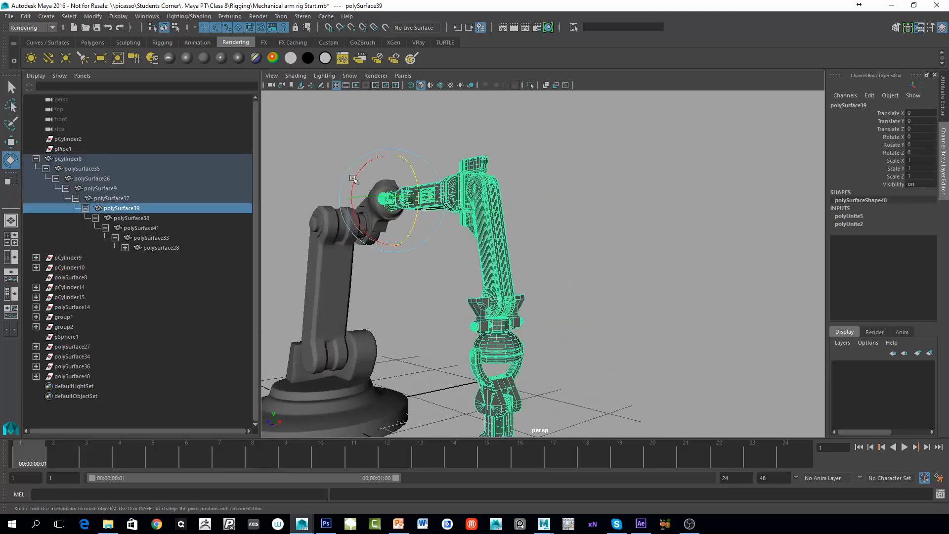
pyautogui.moveTo(353, 179)
pyautogui.mouseDown()
pyautogui.moveTo(356, 87)
pyautogui.moveTo(354, 165)
pyautogui.mouseUp()
pyautogui.hotkey('ctrl', 'z')
pyautogui.keyDown('alt'); pyautogui.moveTo(420, 262); pyautogui.dragTo(517, 266); pyautogui.keyUp('alt')
pyautogui.click(564, 133)
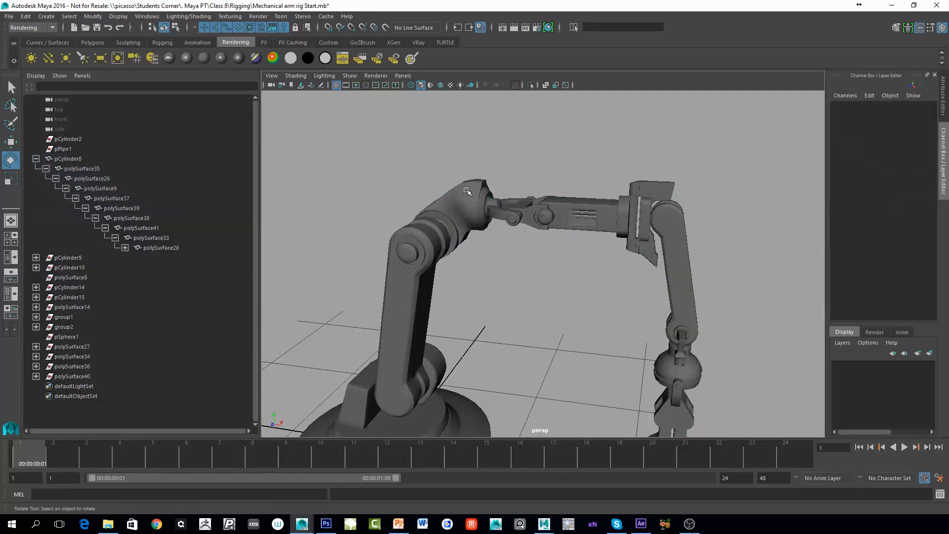
# Test-rotate the elbow housing between the upright arm and the fork joint, and undo the rotation.
pyautogui.click(467, 191)
pyautogui.keyDown('alt'); pyautogui.moveTo(418, 224); pyautogui.dragTo(431, 201); pyautogui.keyUp('alt')
pyautogui.hotkey('ctrl', 'z')
pyautogui.hotkey('ctrl', 'z')
# Test-rotate the upright arm, polySurface26, with the parts attached to it and undo the rotation.
pyautogui.click(406, 342)
pyautogui.keyDown('alt'); pyautogui.moveTo(422, 350); pyautogui.dragTo(472, 269, button='middle'); pyautogui.keyUp('alt')
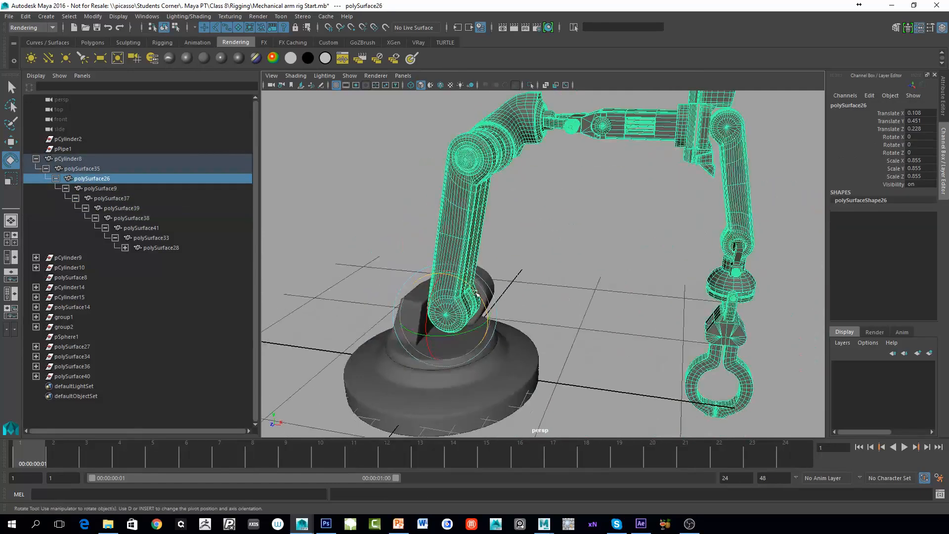
pyautogui.moveTo(475, 293)
pyautogui.mouseDown()
pyautogui.moveTo(487, 330)
pyautogui.moveTo(469, 289)
pyautogui.mouseUp()
pyautogui.hotkey('ctrl', 'z')
# Test-rotate the large round base at the foot of the arm, undo the rotation and clear the selection.
pyautogui.keyDown('alt'); pyautogui.moveTo(435, 339); pyautogui.dragTo(459, 347); pyautogui.keyUp('alt')
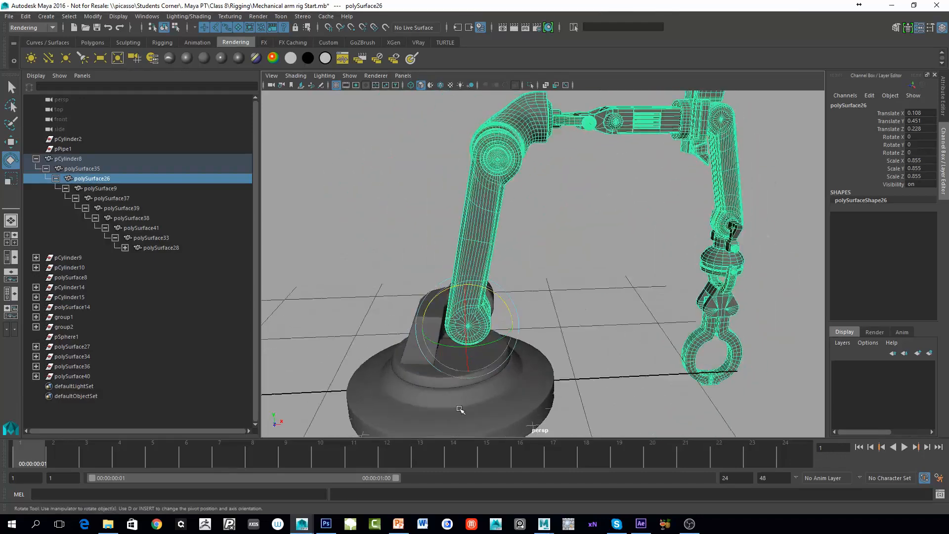
pyautogui.click(459, 408)
pyautogui.moveTo(459, 408); pyautogui.dragTo(472, 370)
pyautogui.hotkey('ctrl', 'z')
pyautogui.click(533, 337)
# Test-rotate the turntable, polySurface35, on top of the base and undo the rotation.
pyautogui.click(466, 369)
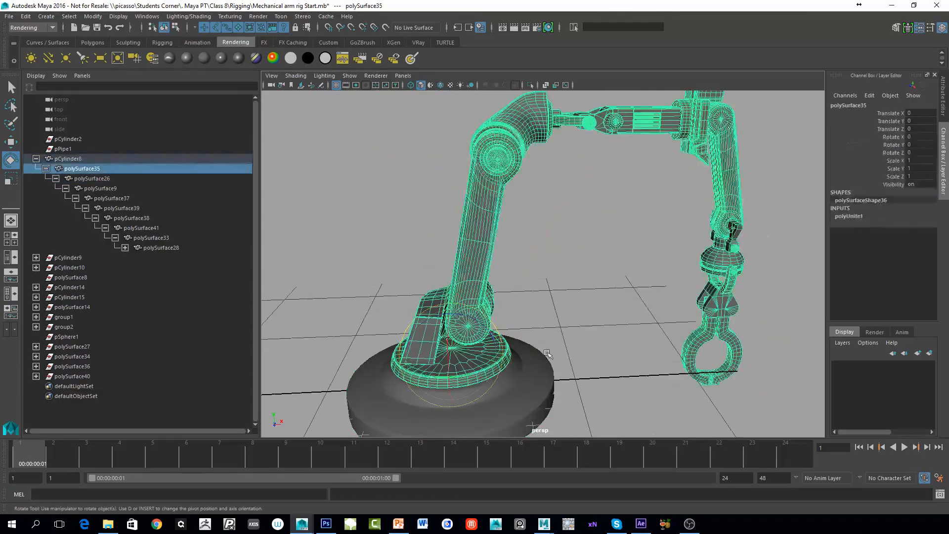
pyautogui.keyDown('alt'); pyautogui.moveTo(548, 353); pyautogui.dragTo(583, 191); pyautogui.keyUp('alt')
pyautogui.hotkey('ctrl', 'z')
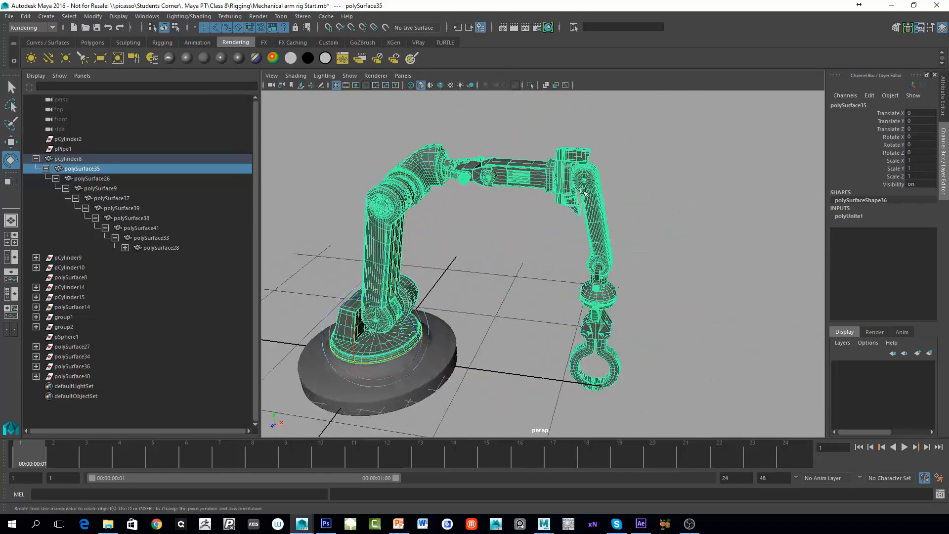
pyautogui.keyDown('alt'); pyautogui.moveTo(582, 193); pyautogui.dragTo(691, 267, button='right'); pyautogui.keyUp('alt')
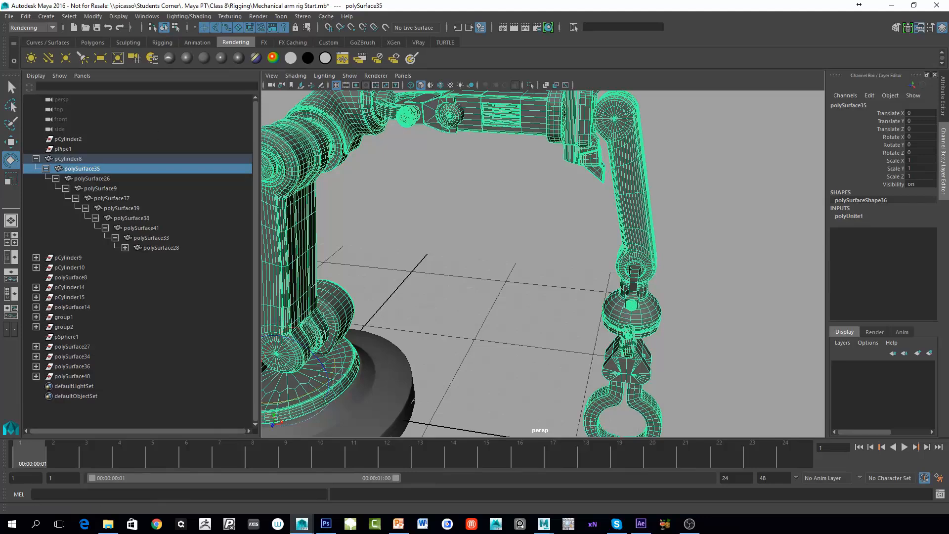
# Collapse the hierarchy below polySurface35, frame the selection and show the Attribute Editor.
pyautogui.click(46, 168)
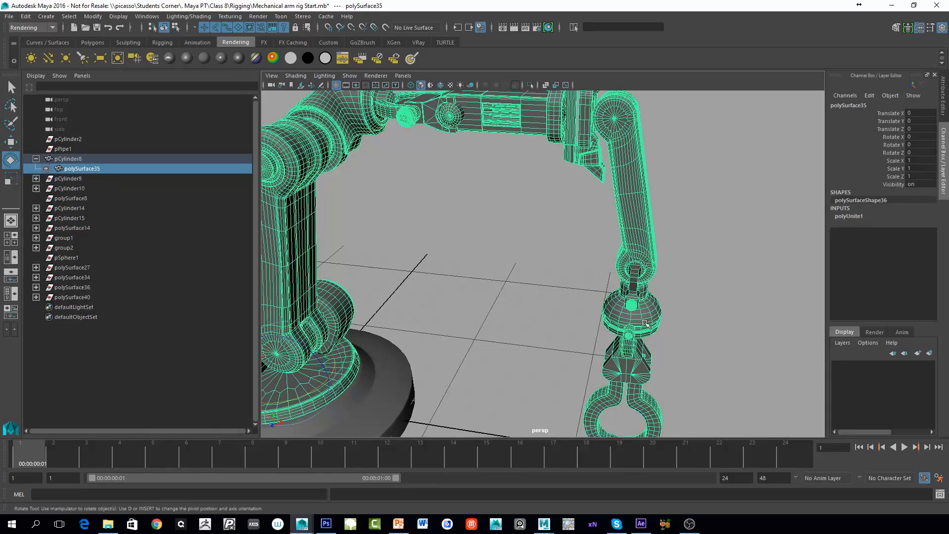
pyautogui.press('f')
pyautogui.click(945, 102)
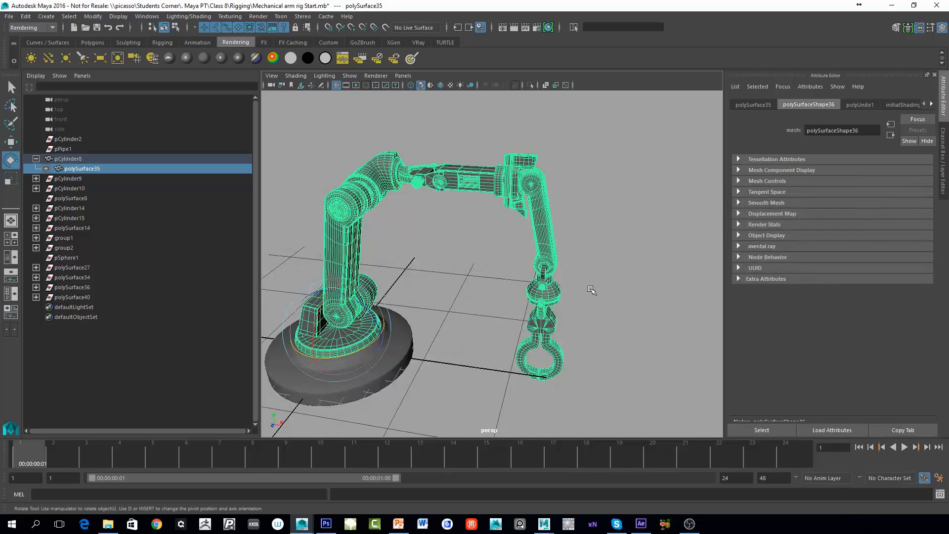
# Select the claw half pCube6 in a close-up view and expand the entire hierarchy below polySurface35.
pyautogui.keyDown('alt'); pyautogui.moveTo(592, 290); pyautogui.dragTo(559, 281, button='middle'); pyautogui.keyUp('alt')
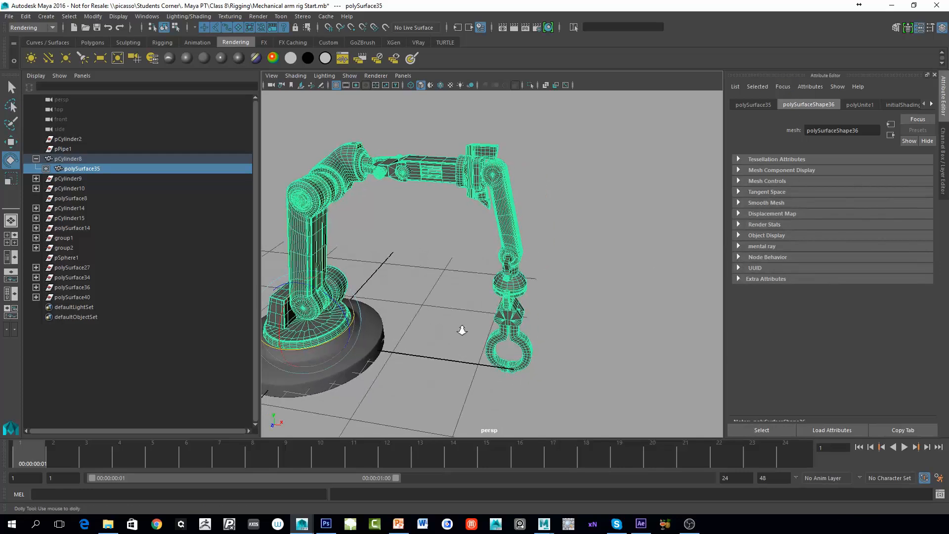
pyautogui.scroll(5, 495, 297)
pyautogui.click(544, 247)
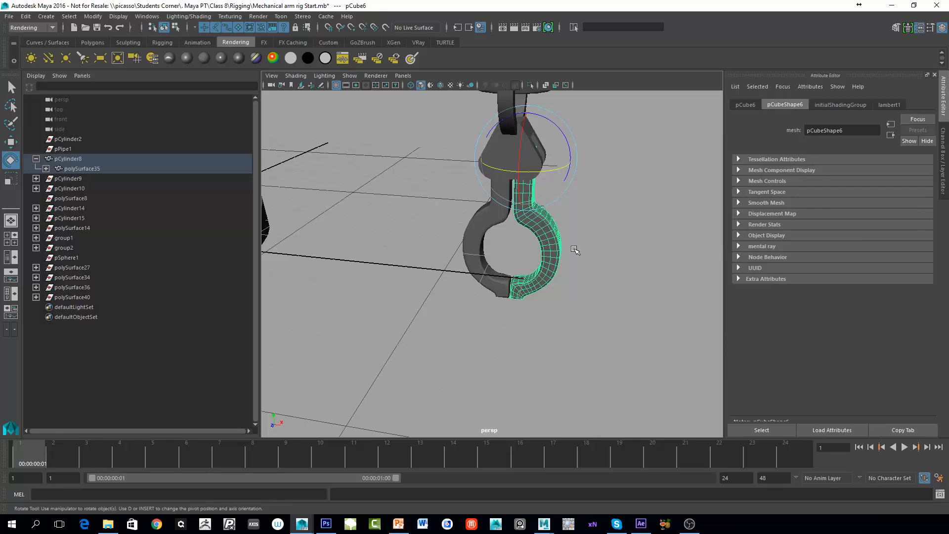
pyautogui.press('f')
pyautogui.keyDown('alt'); pyautogui.moveTo(561, 265); pyautogui.dragTo(559, 302); pyautogui.keyUp('alt')
pyautogui.click(547, 246)
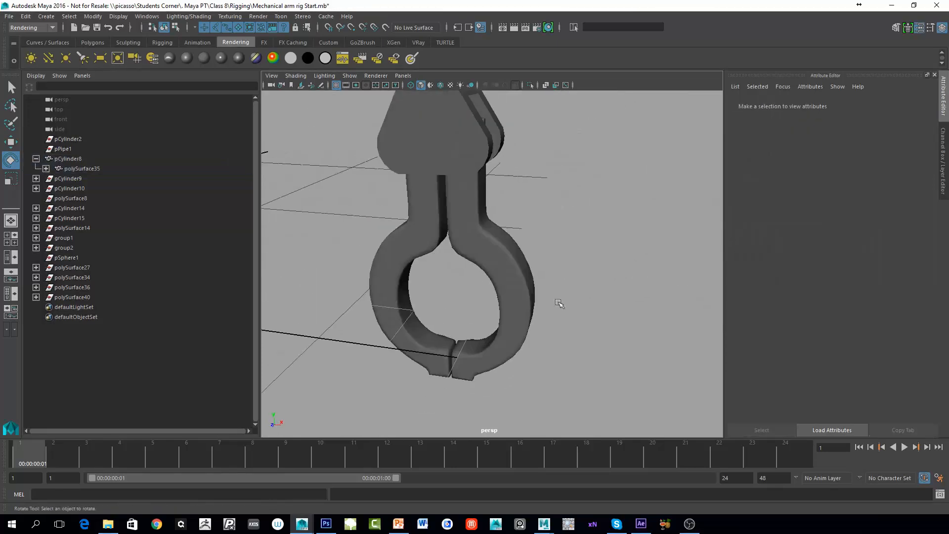
pyautogui.click(510, 318)
pyautogui.keyDown('shift'); pyautogui.click(46, 168); pyautogui.keyUp('shift')
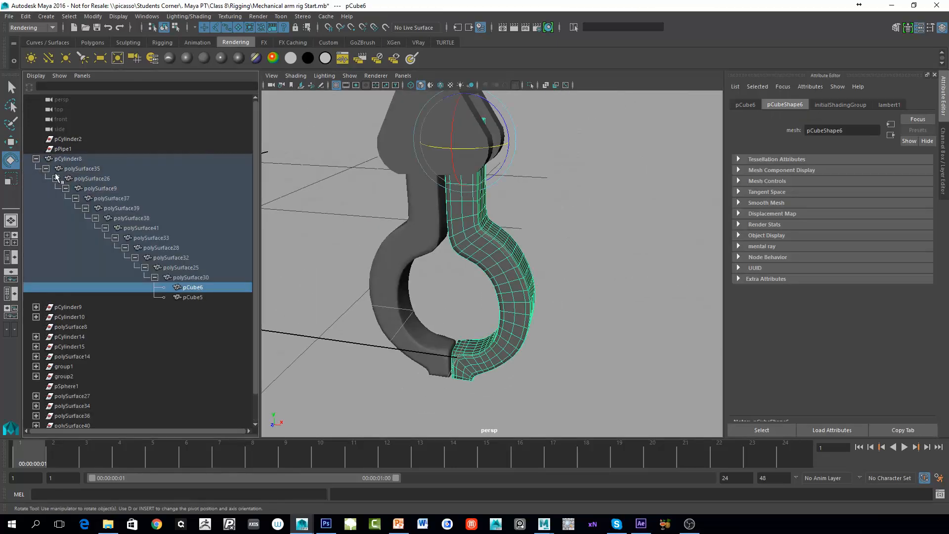
# Compare the two claw halves, pCube5 and pCube6, and show the transform attributes of pCube6.
pyautogui.scroll(-1, 196, 295)
pyautogui.click(194, 268)
pyautogui.click(197, 258)
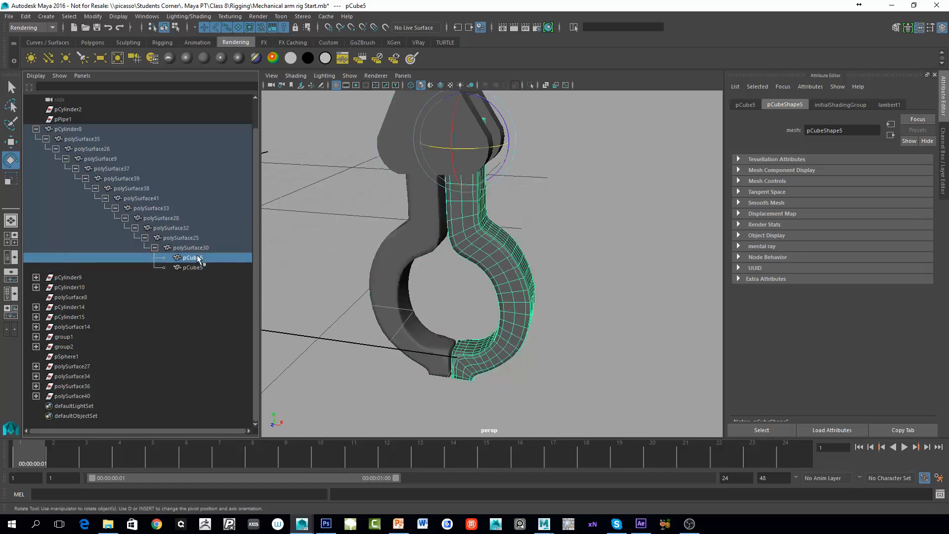
pyautogui.click(197, 268)
pyautogui.click(200, 260)
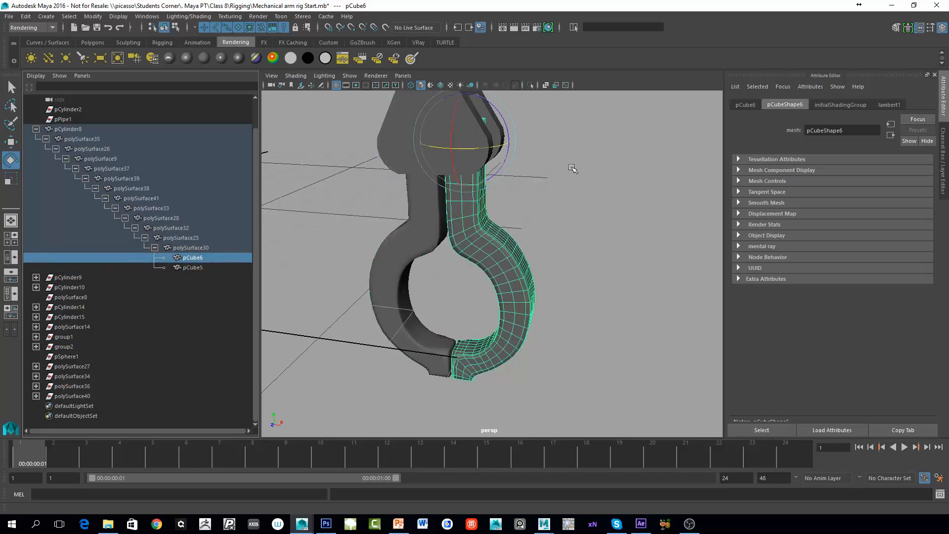
pyautogui.keyDown('alt'); pyautogui.moveTo(515, 184); pyautogui.dragTo(521, 197, button='middle'); pyautogui.keyUp('alt')
pyautogui.keyDown('alt'); pyautogui.moveTo(521, 197); pyautogui.dragTo(558, 198, button='right'); pyautogui.keyUp('alt')
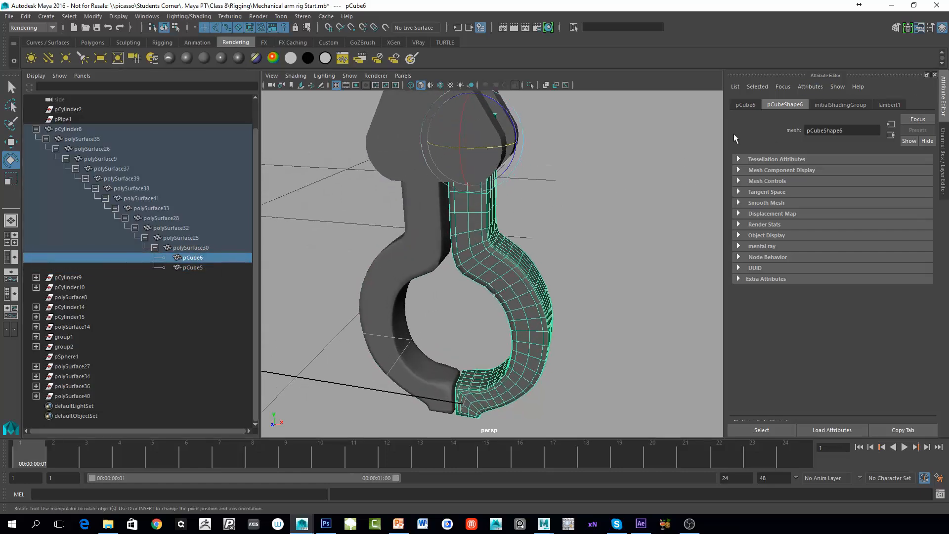
pyautogui.click(739, 104)
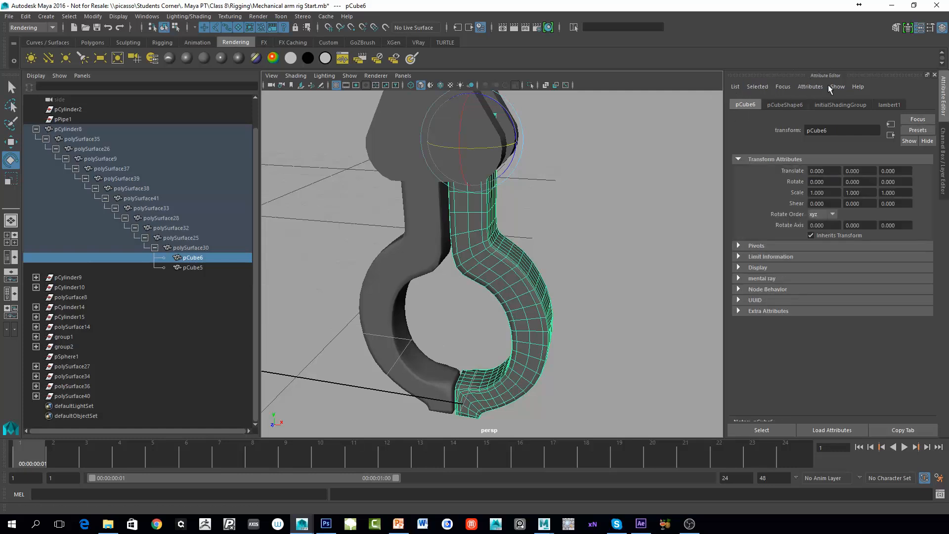
# Switch repeatedly between the Channel Box and the Attribute Editor, ending on the transform attributes of pCube6.
pyautogui.click(944, 143)
pyautogui.click(944, 91)
pyautogui.click(944, 134)
pyautogui.click(941, 100)
pyautogui.click(942, 135)
pyautogui.click(942, 97)
pyautogui.hotkey('ctrl', 'a')
pyautogui.hotkey('ctrl', 'a')
pyautogui.hotkey('ctrl', 'a')
pyautogui.hotkey('ctrl', 'a')
pyautogui.hotkey('ctrl', 'a')
pyautogui.hotkey('ctrl', 'a')
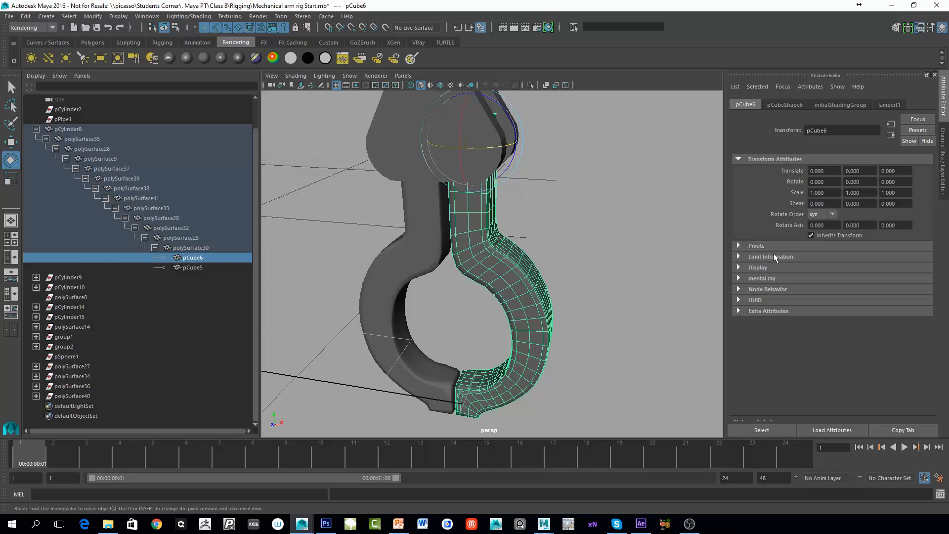
# Show the rotation limit settings of pCube6 and test-rotate it around Z, undoing each rotation.
pyautogui.click(754, 256)
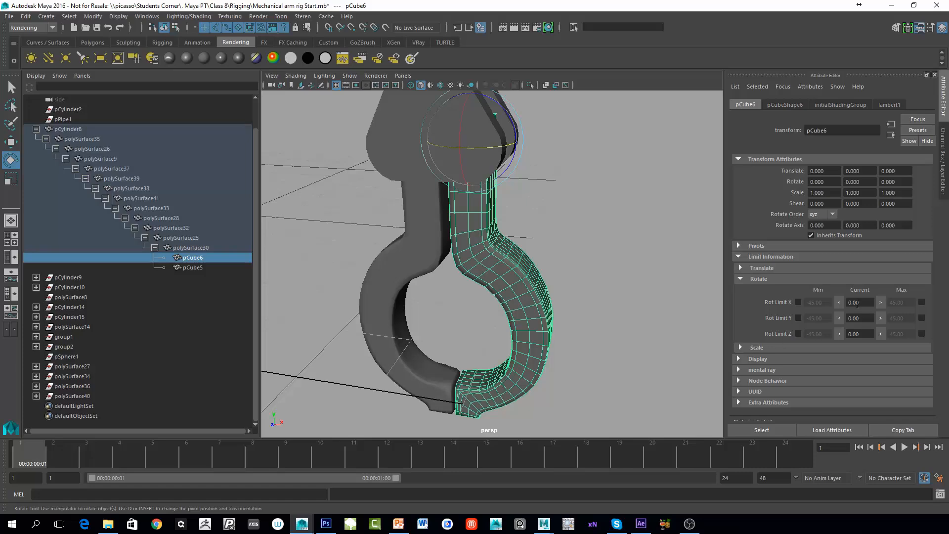
pyautogui.moveTo(516, 116); pyautogui.dragTo(554, 179)
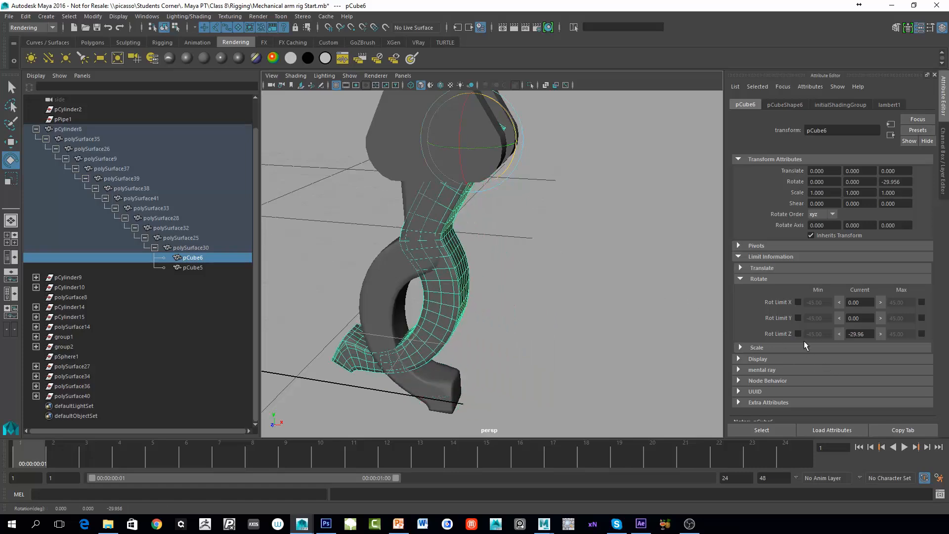
pyautogui.hotkey('ctrl', 'z')
pyautogui.moveTo(509, 119); pyautogui.dragTo(519, 151)
pyautogui.hotkey('ctrl', 'z')
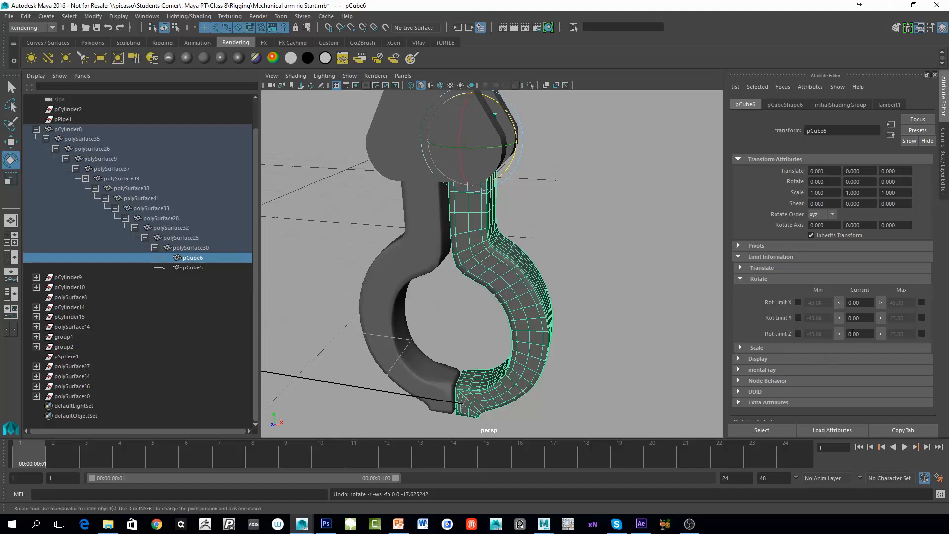
# Enable the minimum Z rotation limit of pCube6 at its current value, 0.00, and test it with rotations that are undone.
pyautogui.click(798, 334)
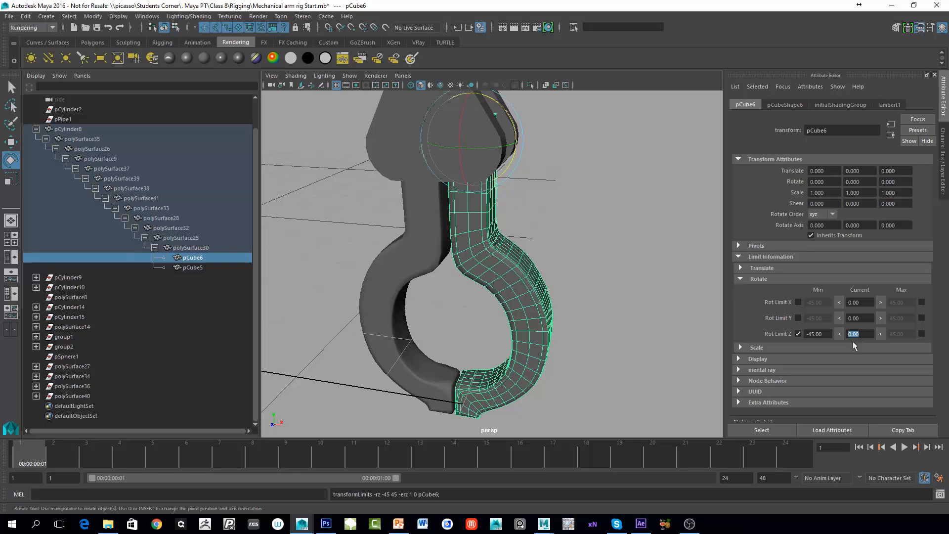
pyautogui.click(839, 334)
pyautogui.click(511, 110)
pyautogui.moveTo(510, 110); pyautogui.dragTo(331, 32)
pyautogui.hotkey('ctrl', 'z')
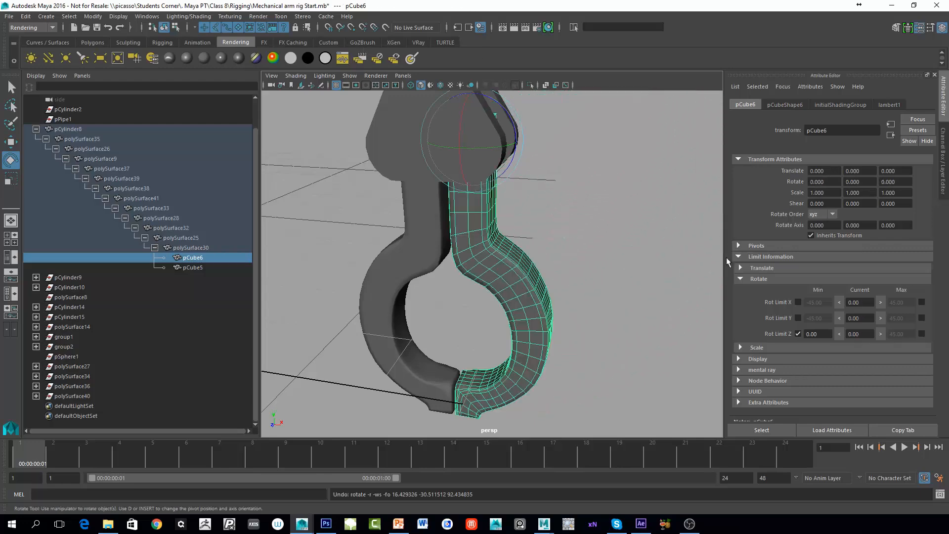
pyautogui.keyDown('alt'); pyautogui.moveTo(643, 190); pyautogui.dragTo(503, 217); pyautogui.keyUp('alt')
pyautogui.moveTo(466, 171); pyautogui.dragTo(417, 358)
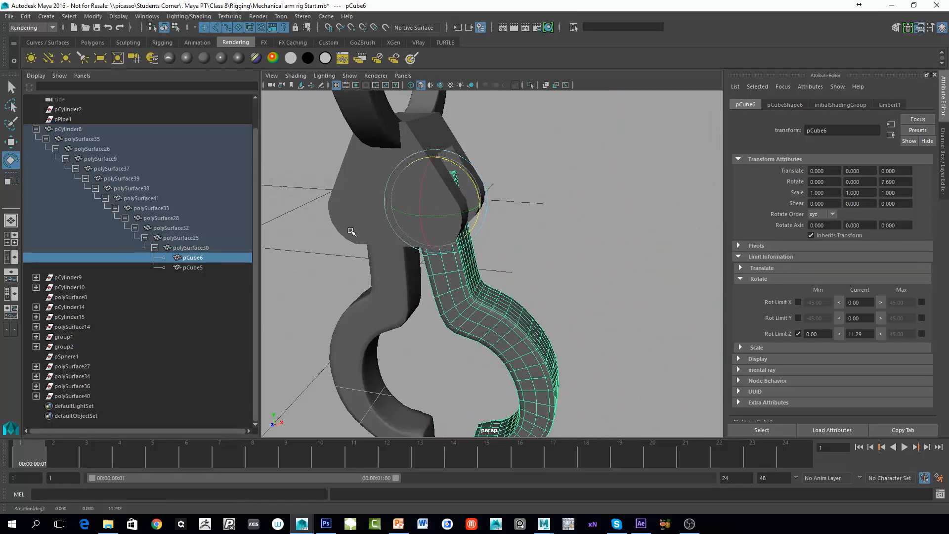
pyautogui.hotkey('ctrl', 'z')
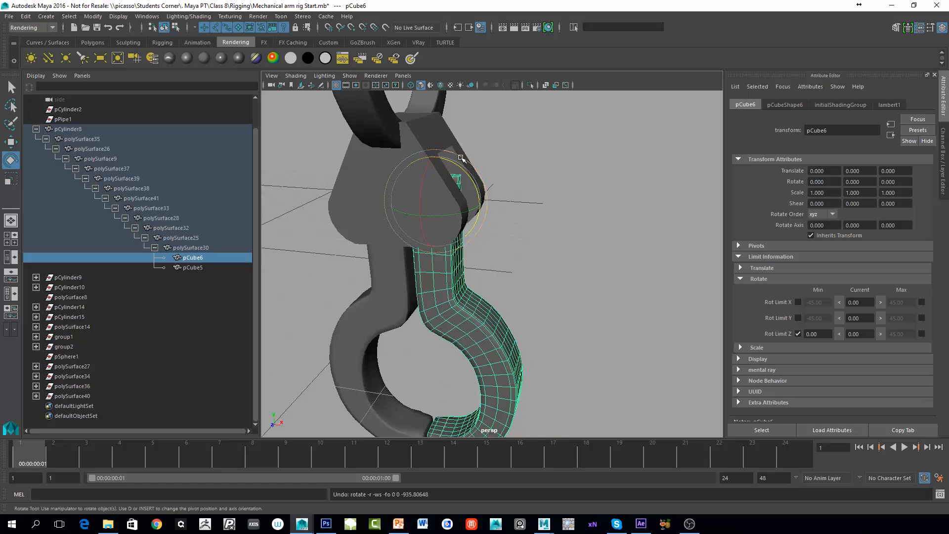
# Swing pCube6 open around Z to judge its range, undo the rotation and enable its maximum Z rotation limit at 45.00.
pyautogui.moveTo(461, 159); pyautogui.dragTo(555, 280)
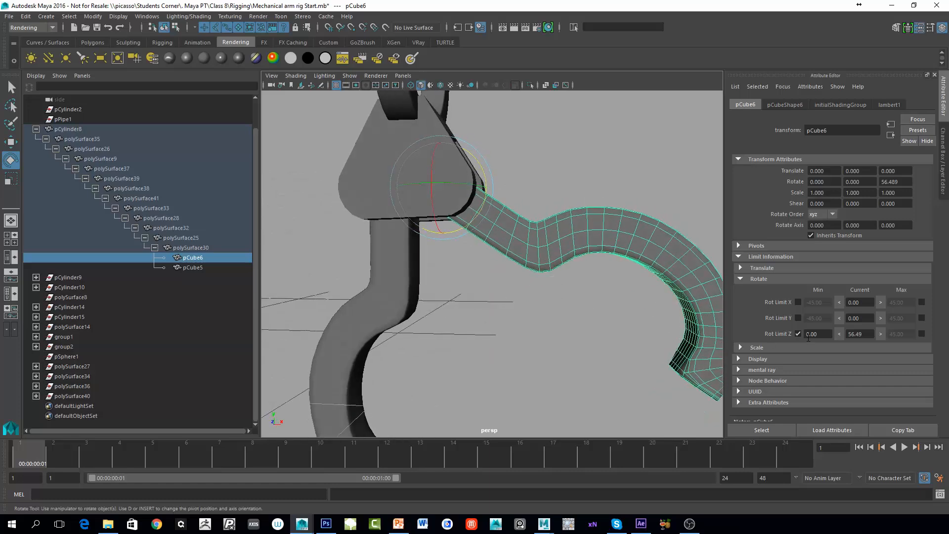
pyautogui.hotkey('ctrl', 'z')
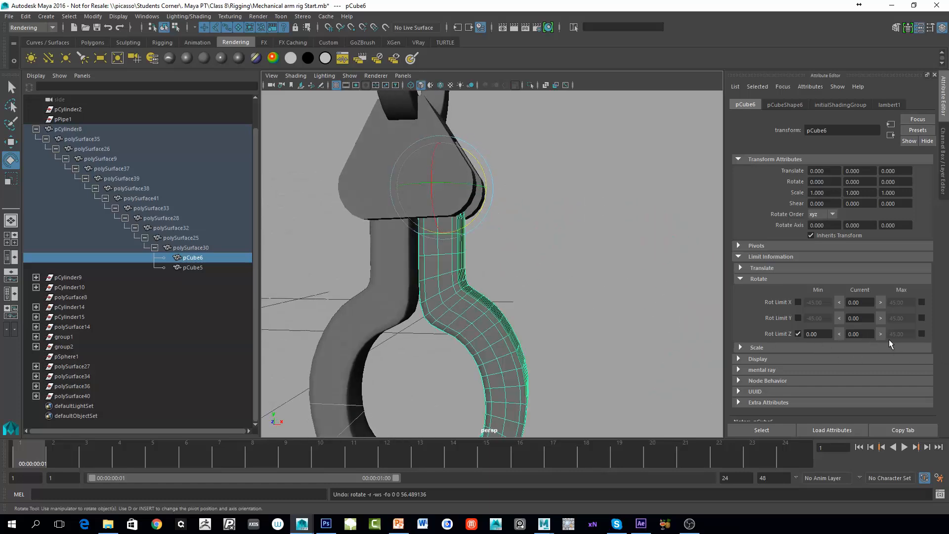
pyautogui.click(921, 334)
pyautogui.keyDown('alt'); pyautogui.moveTo(463, 314); pyautogui.dragTo(563, 284, button='middle'); pyautogui.keyUp('alt')
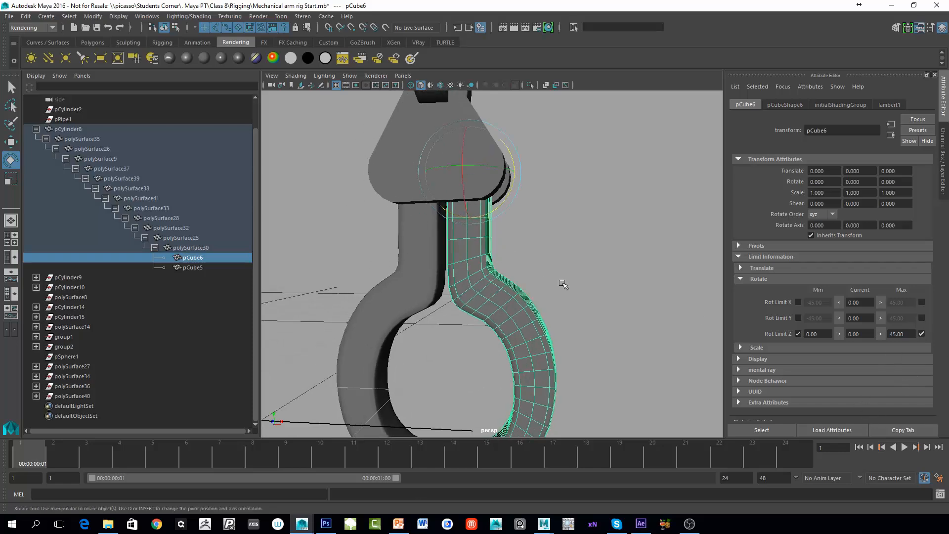
# Select the other claw half, pCube5, and test-rotate it around Z, undoing each rotation.
pyautogui.click(431, 249)
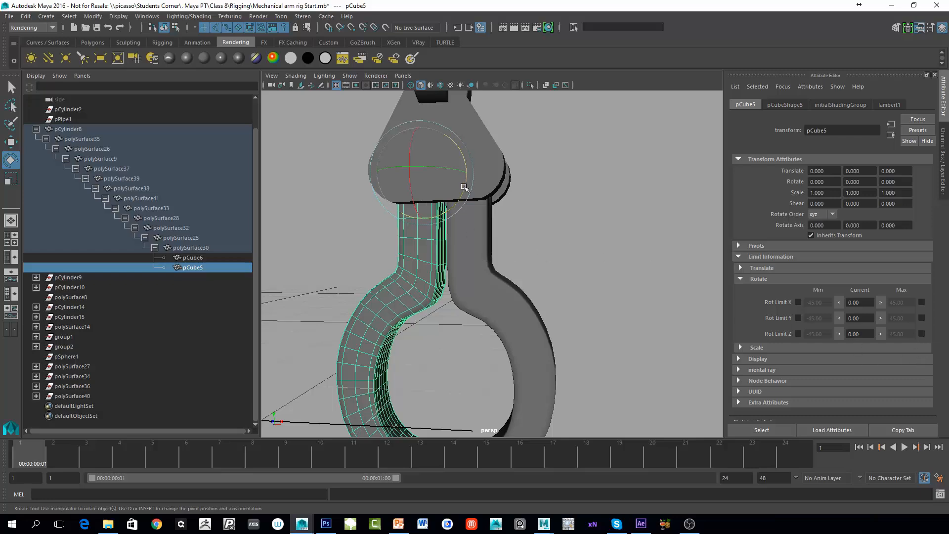
pyautogui.moveTo(464, 186); pyautogui.dragTo(338, 295)
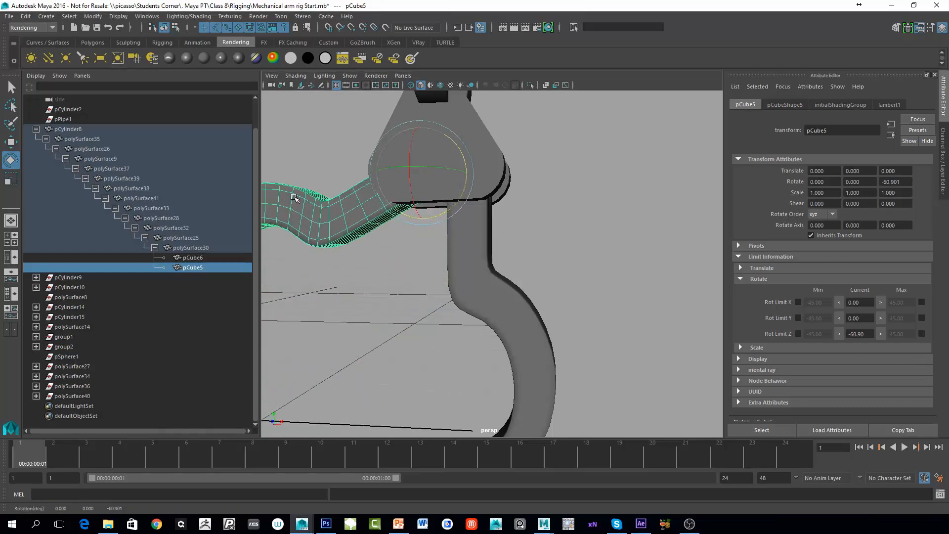
pyautogui.hotkey('ctrl', 'z')
pyautogui.moveTo(459, 198); pyautogui.dragTo(471, 154)
pyautogui.hotkey('ctrl', 'z')
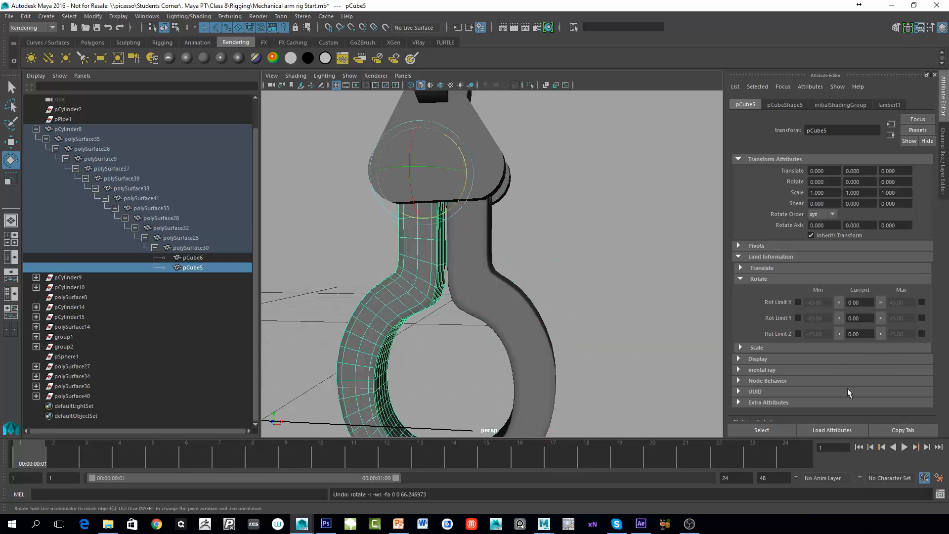
# Limit the Z rotation of pCube5 to a maximum of 0.00 and a minimum of -45.00, and undo a test rotation.
pyautogui.click(921, 334)
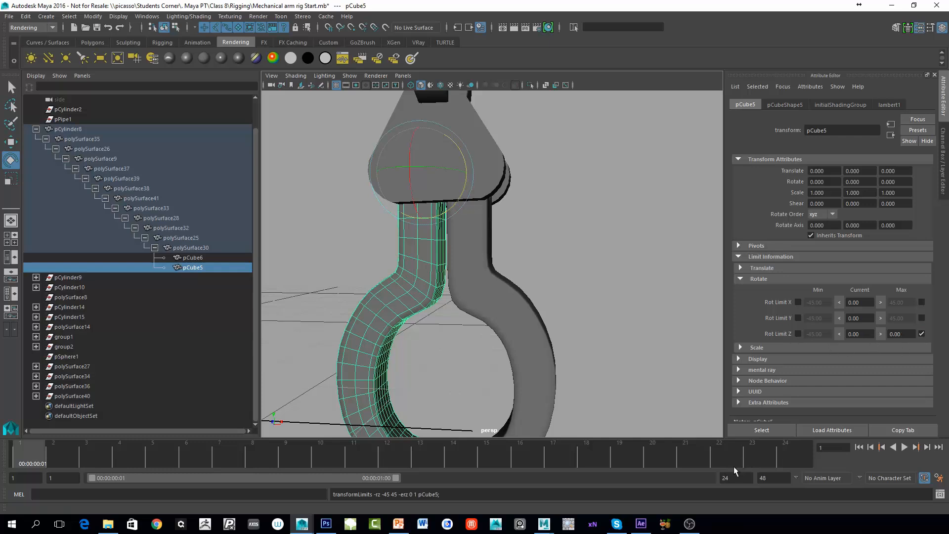
pyautogui.click(798, 334)
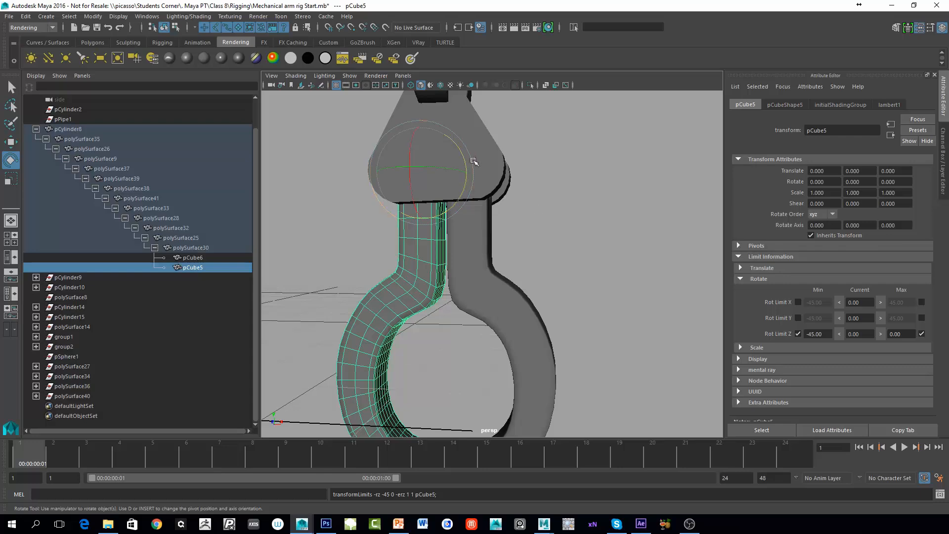
pyautogui.moveTo(466, 163); pyautogui.dragTo(582, 15)
pyautogui.hotkey('ctrl', 'z')
# Select the claw bracket polySurface30 below the ball joint and test-rotate it around its axes, undoing each rotation.
pyautogui.keyDown('alt'); pyautogui.moveTo(571, 381); pyautogui.dragTo(559, 286, button='right'); pyautogui.keyUp('alt')
pyautogui.keyDown('alt'); pyautogui.moveTo(560, 286); pyautogui.dragTo(569, 233, button='middle'); pyautogui.keyUp('alt')
pyautogui.keyDown('alt'); pyautogui.moveTo(570, 234); pyautogui.dragTo(535, 242, button='right'); pyautogui.keyUp('alt')
pyautogui.keyDown('alt'); pyautogui.moveTo(533, 187); pyautogui.dragTo(558, 302, button='middle'); pyautogui.keyUp('alt')
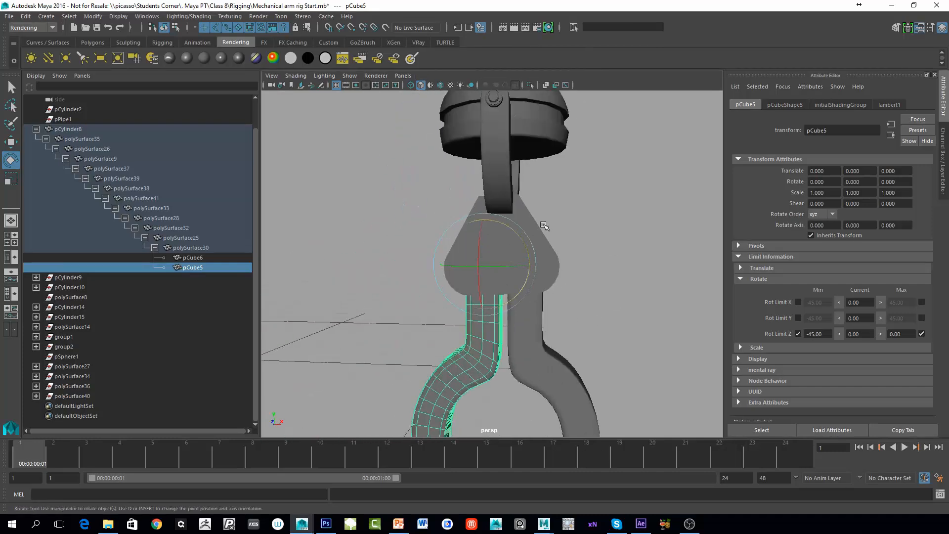
pyautogui.click(542, 239)
pyautogui.keyDown('alt'); pyautogui.moveTo(543, 237); pyautogui.dragTo(563, 336, button='middle'); pyautogui.keyUp('alt')
pyautogui.keyDown('alt'); pyautogui.moveTo(563, 307); pyautogui.dragTo(474, 270); pyautogui.keyUp('alt')
pyautogui.hotkey('ctrl', 'z')
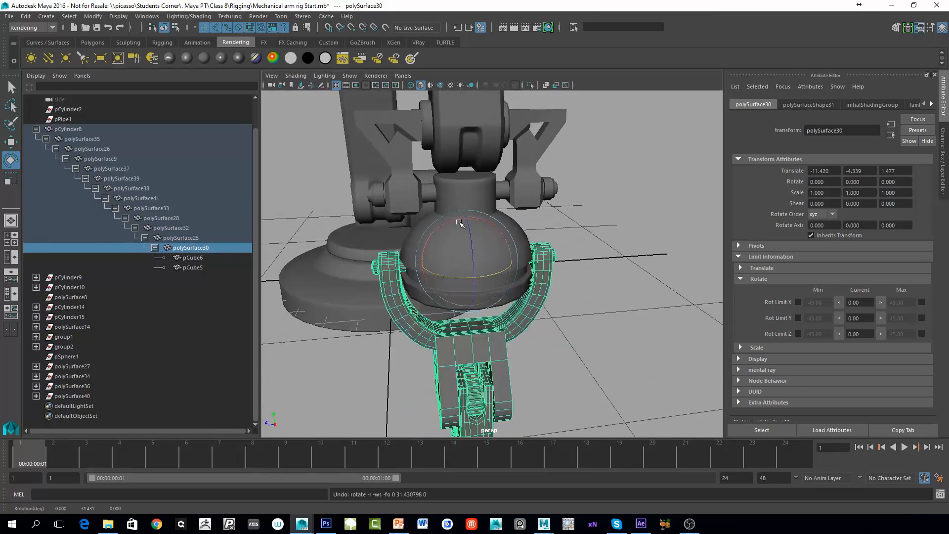
pyautogui.moveTo(460, 224); pyautogui.dragTo(475, 291)
pyautogui.hotkey('ctrl', 'z')
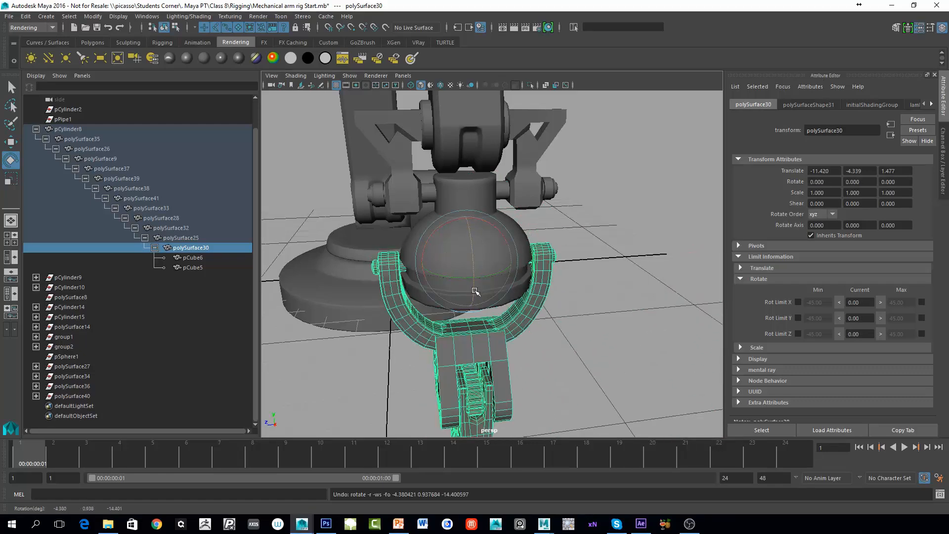
pyautogui.keyDown('alt'); pyautogui.moveTo(459, 357); pyautogui.dragTo(514, 352); pyautogui.keyUp('alt')
pyautogui.keyDown('alt'); pyautogui.moveTo(514, 352); pyautogui.dragTo(523, 229, button='middle'); pyautogui.keyUp('alt')
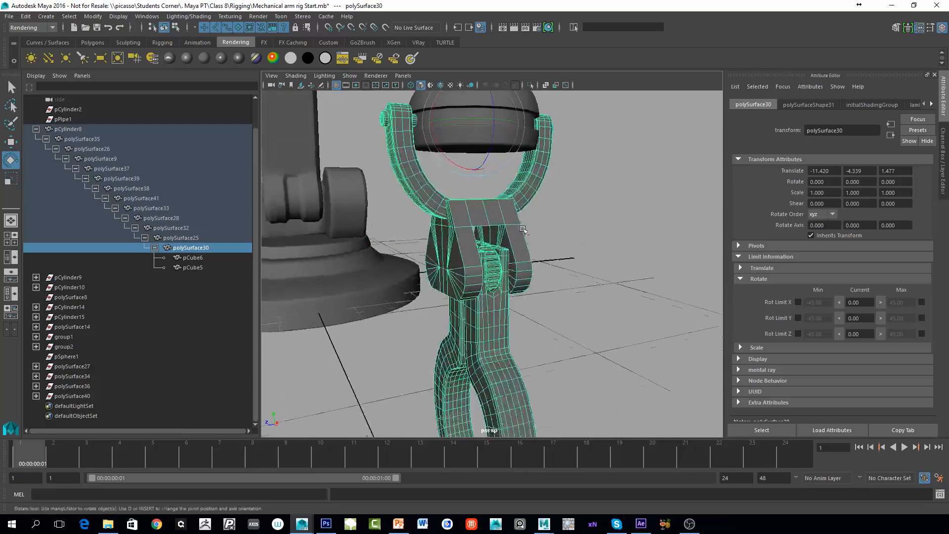
# Select claw half pCube6 and test-rotate it around its X and Y axes, undoing each rotation.
pyautogui.keyDown('alt'); pyautogui.moveTo(522, 229); pyautogui.dragTo(511, 244); pyautogui.keyUp('alt')
pyautogui.keyDown('alt'); pyautogui.moveTo(510, 243); pyautogui.dragTo(610, 242, button='right'); pyautogui.keyUp('alt')
pyautogui.keyDown('alt'); pyautogui.moveTo(610, 241); pyautogui.dragTo(582, 259, button='middle'); pyautogui.keyUp('alt')
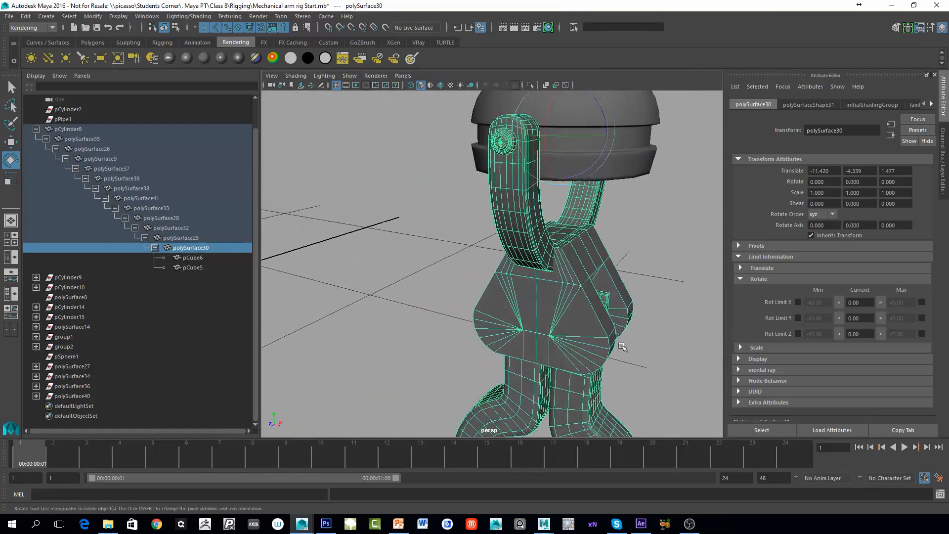
pyautogui.keyDown('alt'); pyautogui.moveTo(560, 326); pyautogui.dragTo(566, 213, button='middle'); pyautogui.keyUp('alt')
pyautogui.click(595, 352)
pyautogui.keyDown('alt'); pyautogui.moveTo(596, 351); pyautogui.dragTo(536, 241); pyautogui.keyUp('alt')
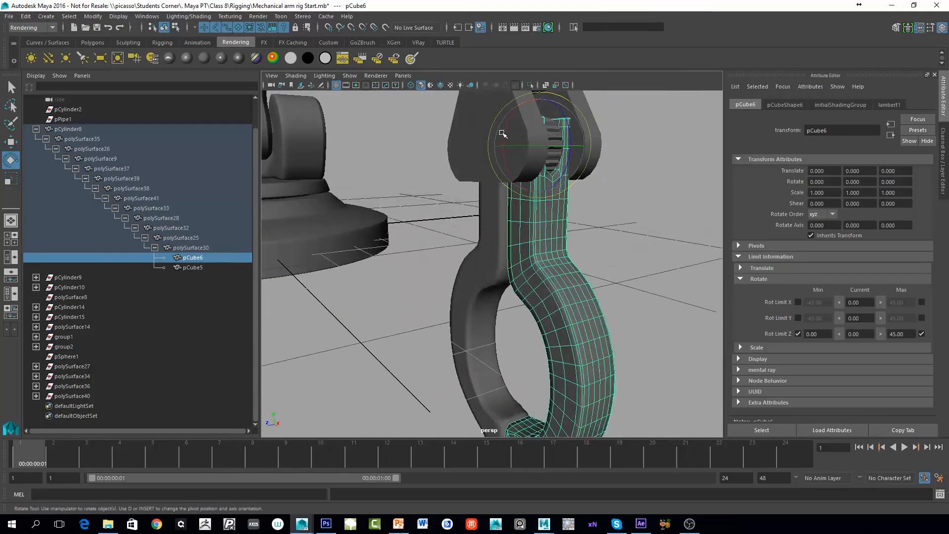
pyautogui.moveTo(503, 133); pyautogui.dragTo(556, 320)
pyautogui.hotkey('ctrl', 'z')
pyautogui.moveTo(558, 199); pyautogui.dragTo(717, 311)
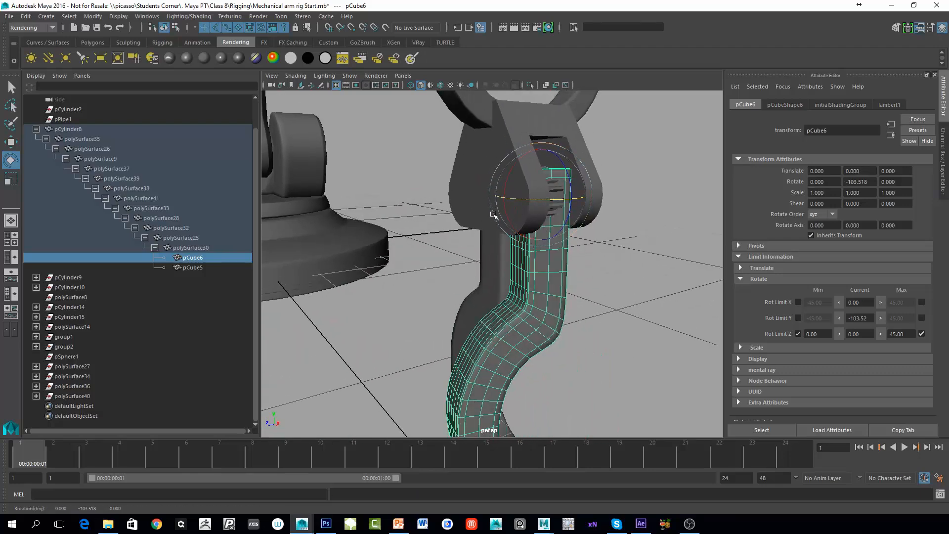
pyautogui.hotkey('ctrl', 'z')
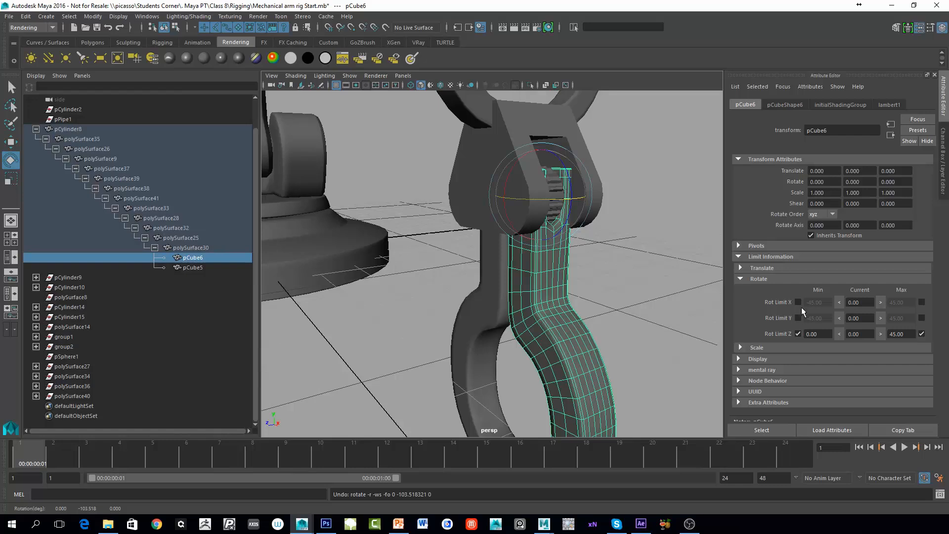
# Enable minimum and maximum rotation limits of 0.00 on both the X and Y axes of pCube6.
pyautogui.click(798, 302)
pyautogui.click(922, 302)
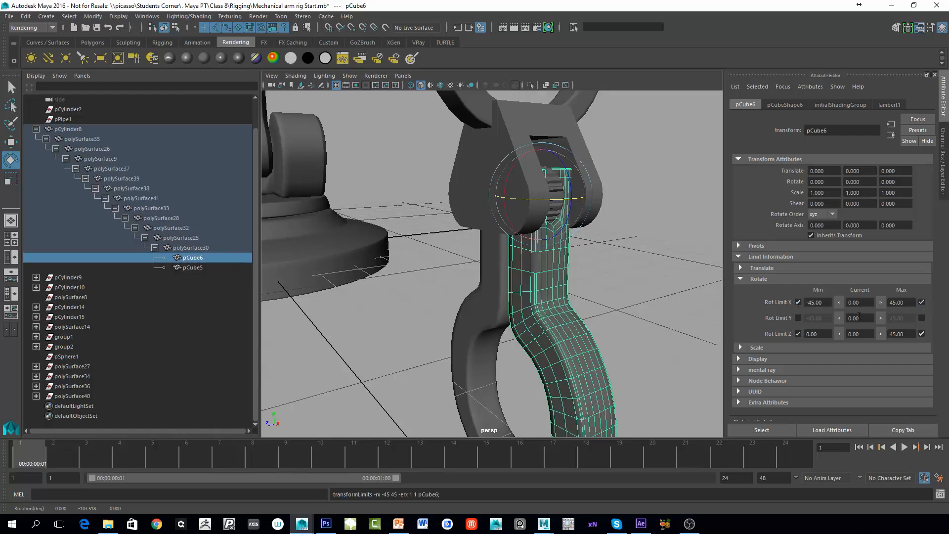
pyautogui.click(798, 318)
pyautogui.click(839, 302)
pyautogui.click(839, 318)
pyautogui.click(880, 302)
pyautogui.click(881, 318)
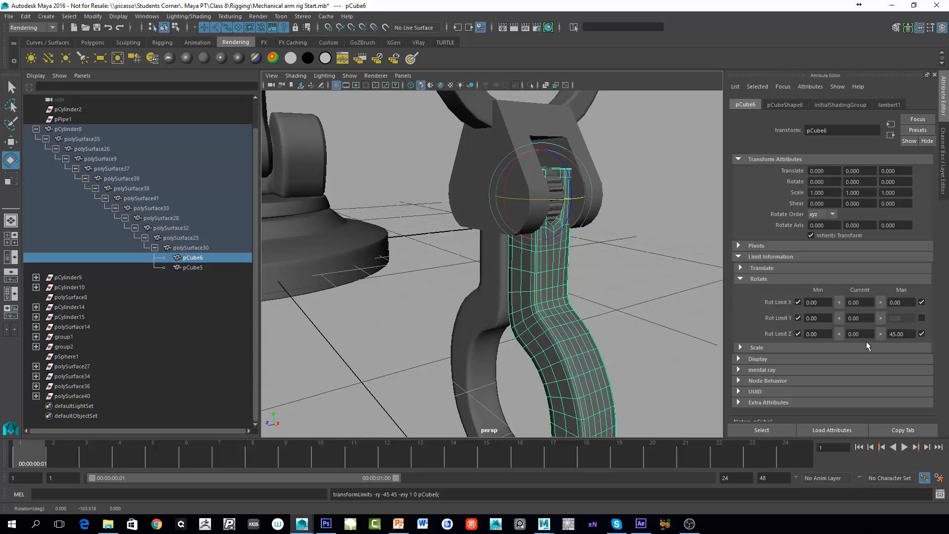
pyautogui.click(921, 318)
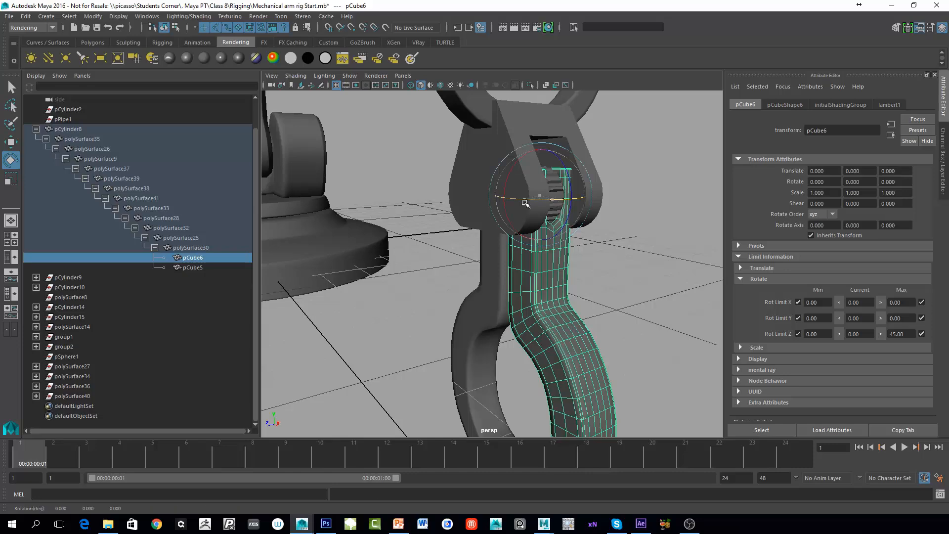
# Test-rotate pCube6 against its rotation limits and inspect both claw halves from several angles.
pyautogui.moveTo(506, 181); pyautogui.dragTo(563, 275)
pyautogui.keyDown('alt'); pyautogui.moveTo(560, 306); pyautogui.dragTo(513, 248, button='right'); pyautogui.keyUp('alt')
pyautogui.keyDown('alt'); pyautogui.moveTo(513, 248); pyautogui.dragTo(479, 318); pyautogui.keyUp('alt')
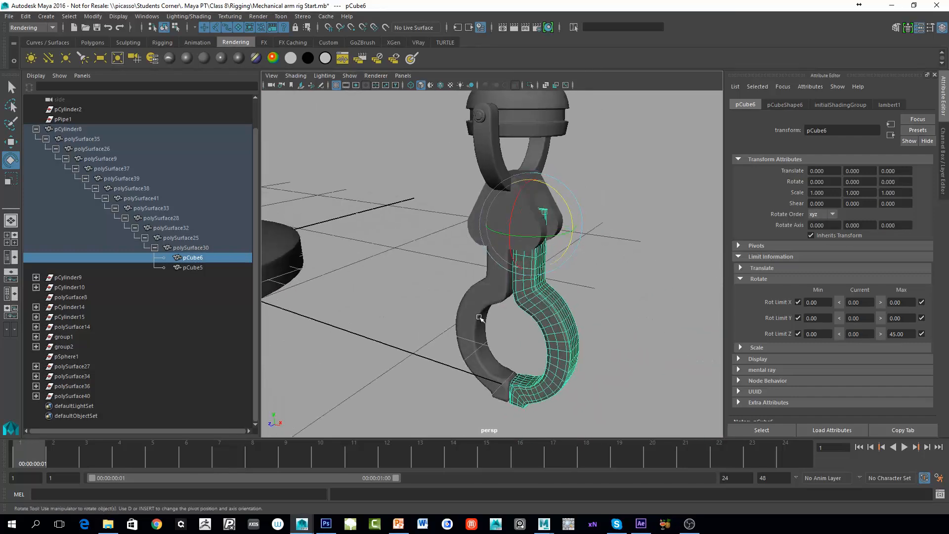
pyautogui.click(479, 318)
pyautogui.keyDown('alt'); pyautogui.moveTo(479, 317); pyautogui.dragTo(490, 322, button='right'); pyautogui.keyUp('alt')
pyautogui.keyDown('alt'); pyautogui.moveTo(489, 322); pyautogui.dragTo(515, 198); pyautogui.keyUp('alt')
pyautogui.keyDown('alt'); pyautogui.moveTo(449, 218); pyautogui.dragTo(524, 248, button='right'); pyautogui.keyUp('alt')
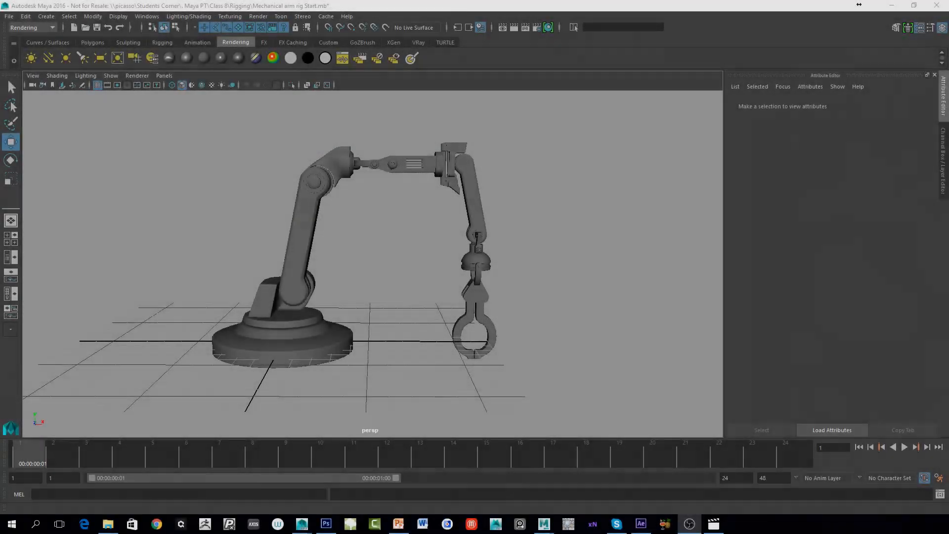
# Select the arm segment polySurface28 above the claw assembly and display its transform channels.
pyautogui.moveTo(496, 289)
pyautogui.keyDown('alt'); pyautogui.mouseDown()
pyautogui.moveTo(397, 284)
pyautogui.moveTo(435, 329)
pyautogui.moveTo(495, 291)
pyautogui.mouseUp(); pyautogui.keyUp('alt')
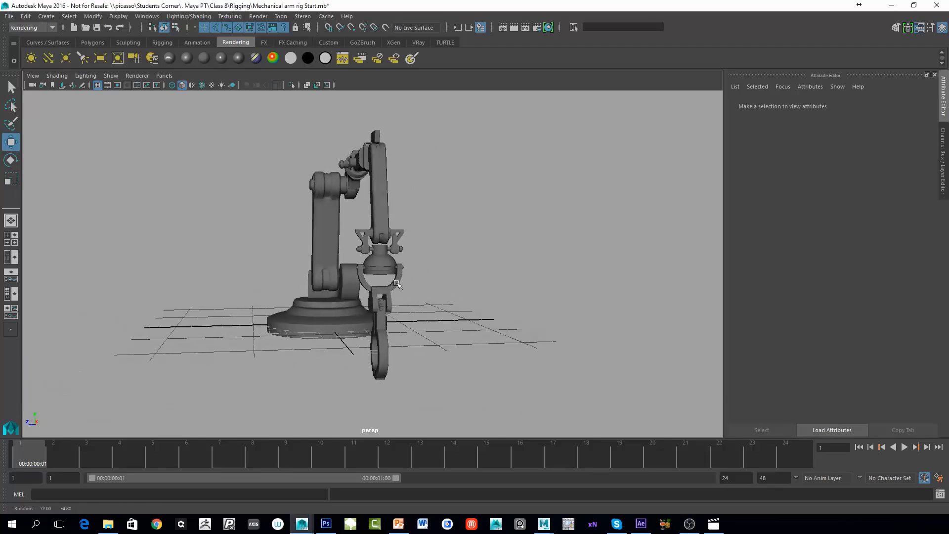
pyautogui.keyDown('alt'); pyautogui.moveTo(494, 292); pyautogui.dragTo(542, 303, button='right'); pyautogui.keyUp('alt')
pyautogui.keyDown('alt'); pyautogui.moveTo(487, 311); pyautogui.dragTo(511, 314); pyautogui.keyUp('alt')
pyautogui.moveTo(555, 164); pyautogui.dragTo(424, 194)
pyautogui.click(580, 197)
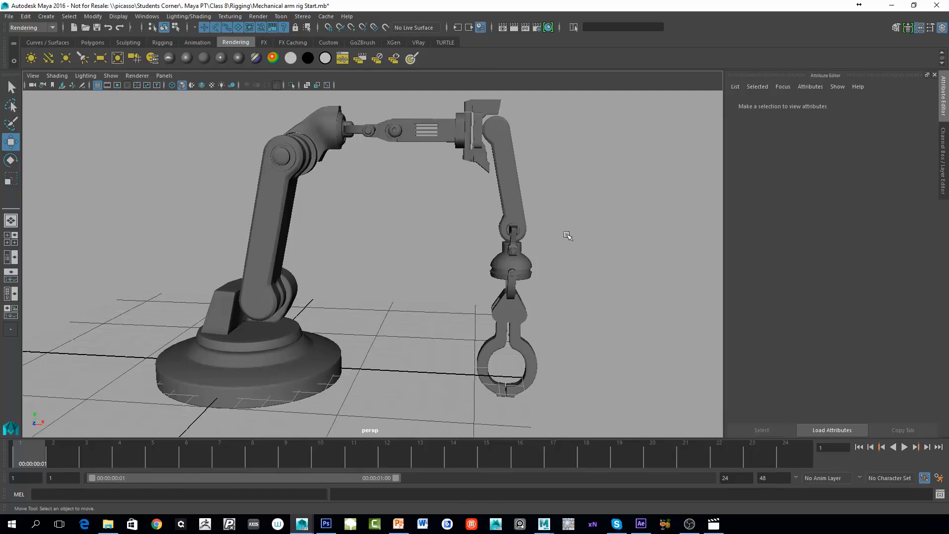
pyautogui.click(513, 205)
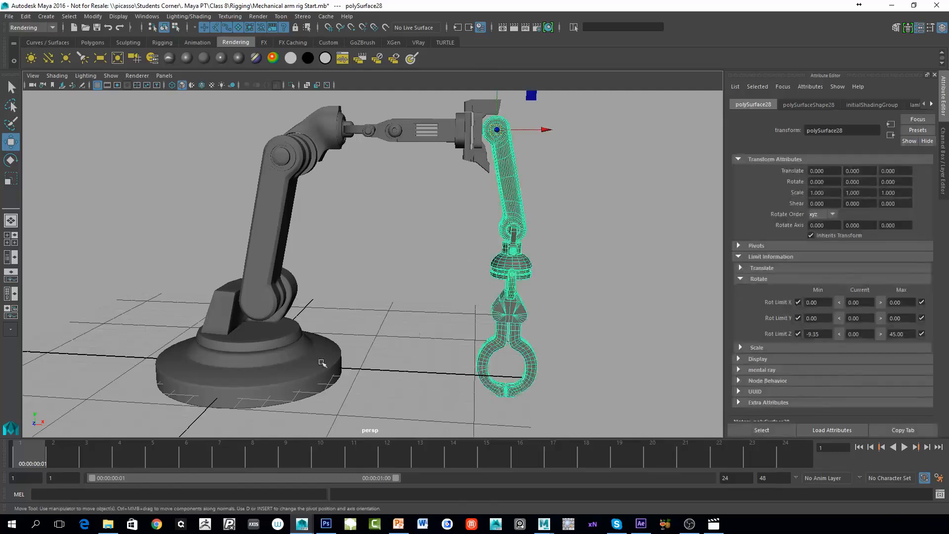
pyautogui.click(942, 154)
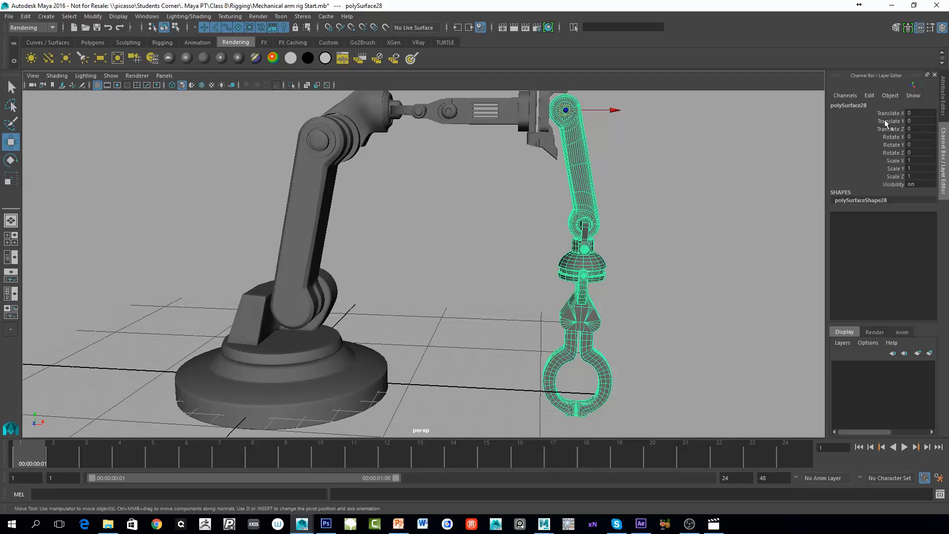
# Try scaling polySurface28 on all axes and moving it in X and Y through its channels, undoing both changes.
pyautogui.moveTo(888, 119)
pyautogui.mouseDown()
pyautogui.moveTo(891, 152)
pyautogui.moveTo(899, 114)
pyautogui.mouseUp()
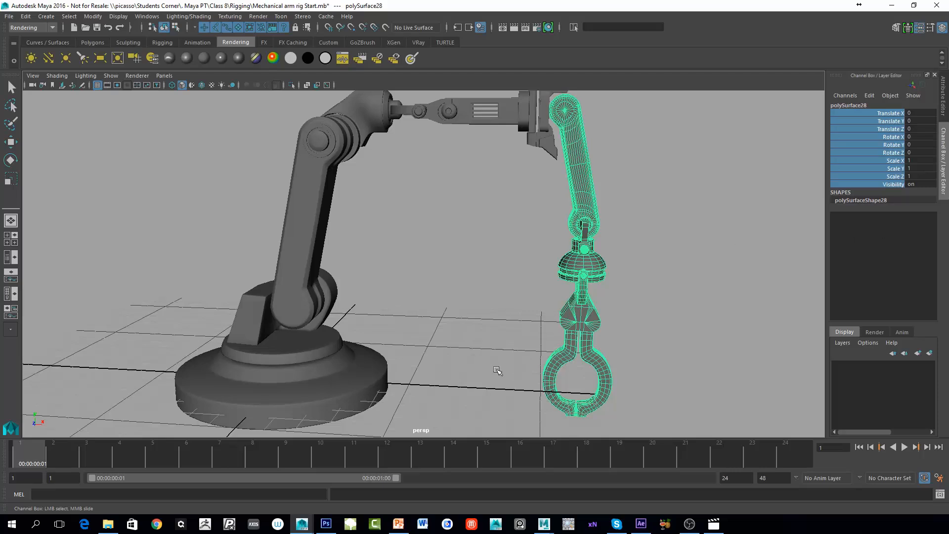
pyautogui.moveTo(899, 161); pyautogui.dragTo(899, 176)
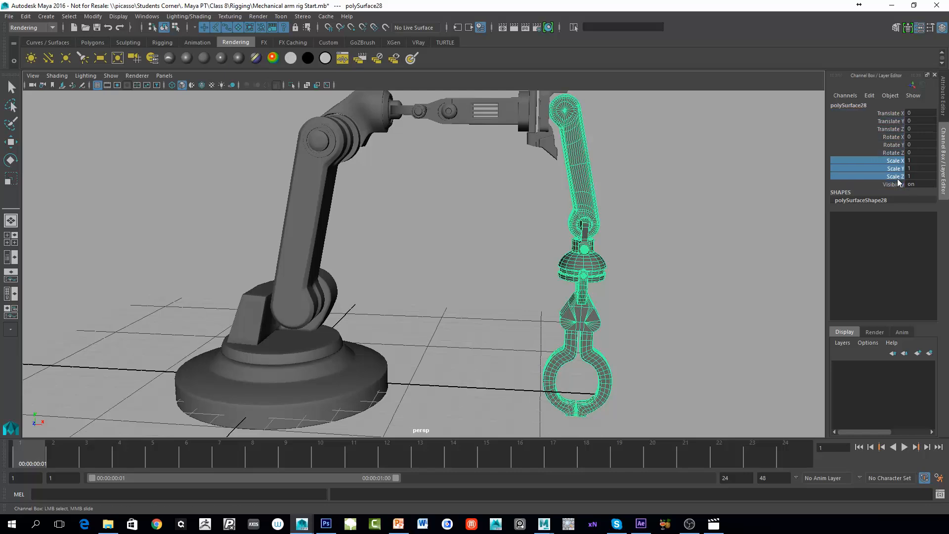
pyautogui.moveTo(632, 250); pyautogui.dragTo(608, 255, button='middle')
pyautogui.hotkey('ctrl', 'z')
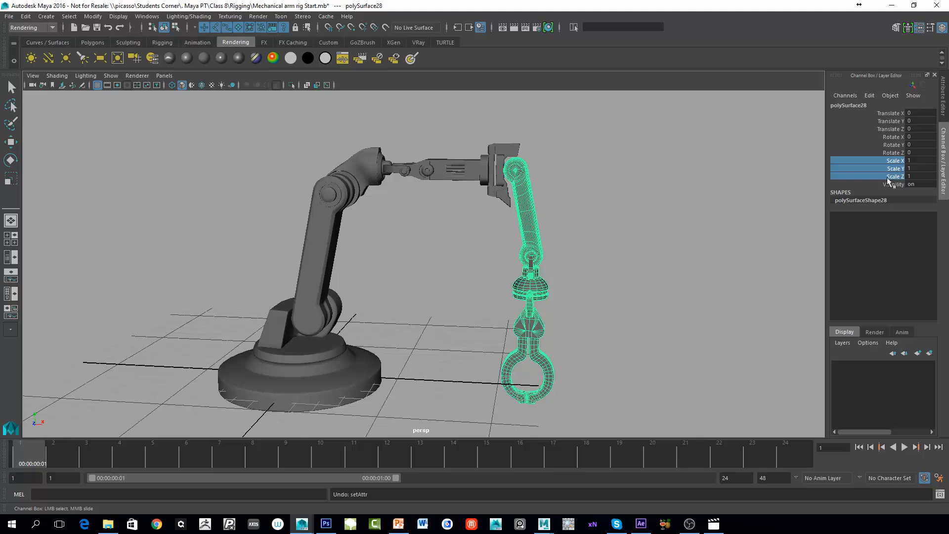
pyautogui.moveTo(894, 114); pyautogui.dragTo(890, 121)
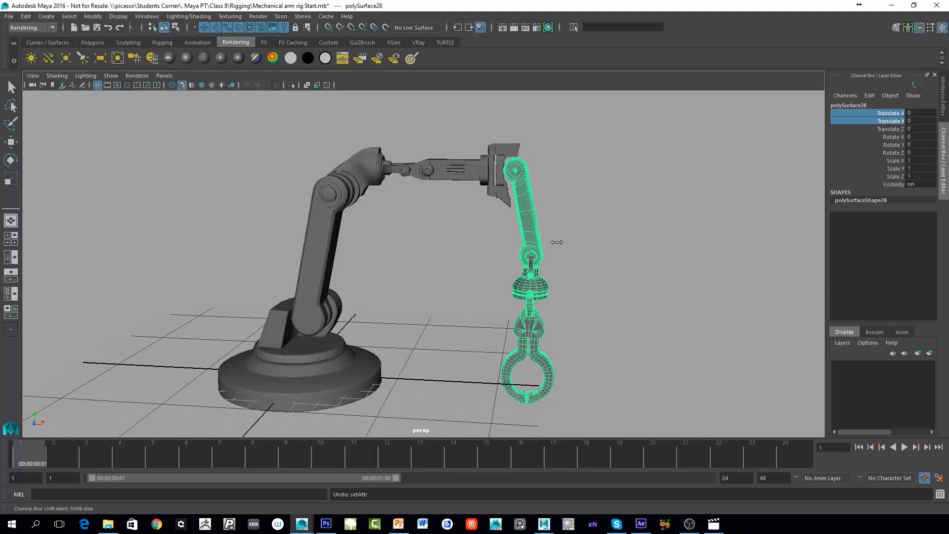
pyautogui.moveTo(556, 242); pyautogui.dragTo(577, 254, button='middle')
pyautogui.hotkey('ctrl', 'z')
# Frame claw half pCube5 and test-rotate it around Z to check its permitted range, undoing the rotation.
pyautogui.keyDown('alt'); pyautogui.moveTo(539, 348); pyautogui.dragTo(494, 250, button='middle'); pyautogui.keyUp('alt')
pyautogui.scroll(2, 494, 250)
pyautogui.moveTo(529, 225); pyautogui.dragTo(524, 255)
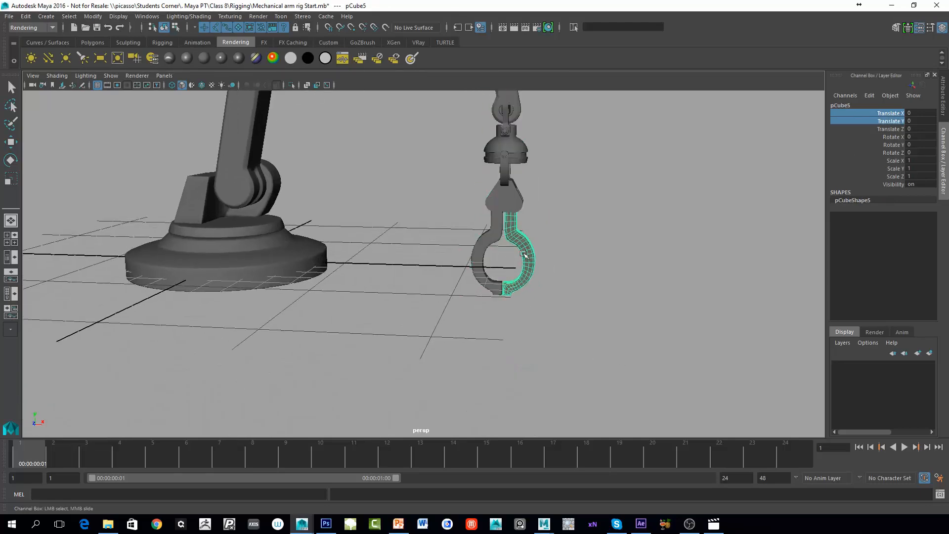
pyautogui.press('f')
pyautogui.press('e')
pyautogui.keyDown('alt'); pyautogui.moveTo(489, 207); pyautogui.dragTo(511, 226, button='middle'); pyautogui.keyUp('alt')
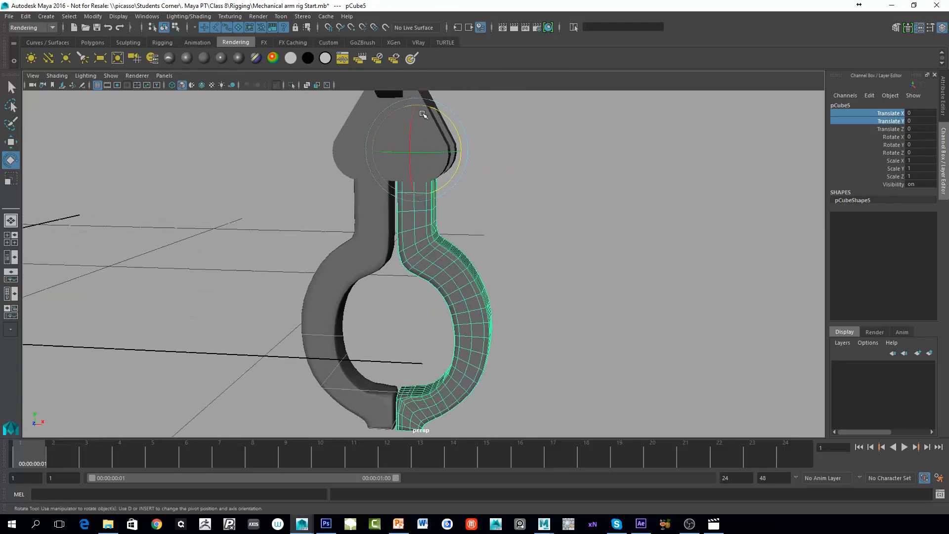
pyautogui.moveTo(452, 132); pyautogui.dragTo(321, 5)
pyautogui.moveTo(453, 121); pyautogui.dragTo(517, 134)
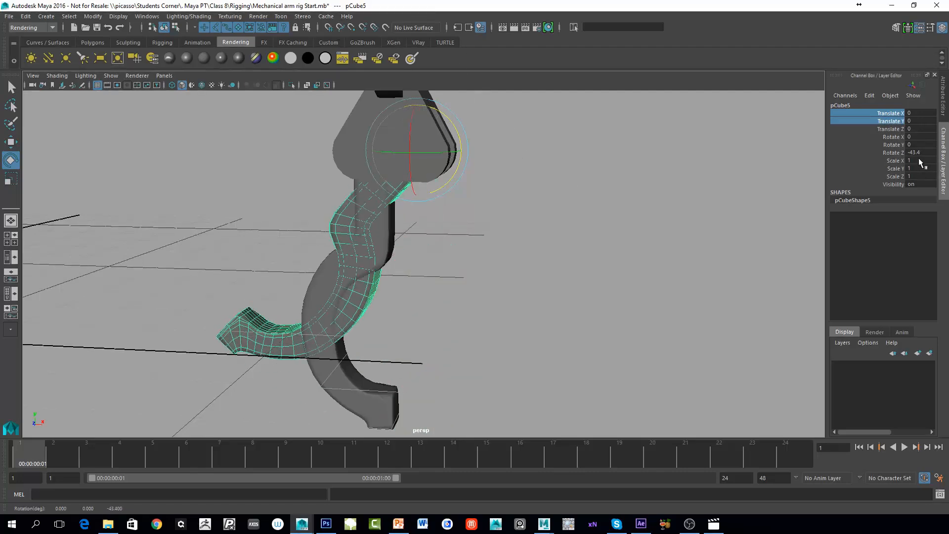
pyautogui.hotkey('ctrl', 'z')
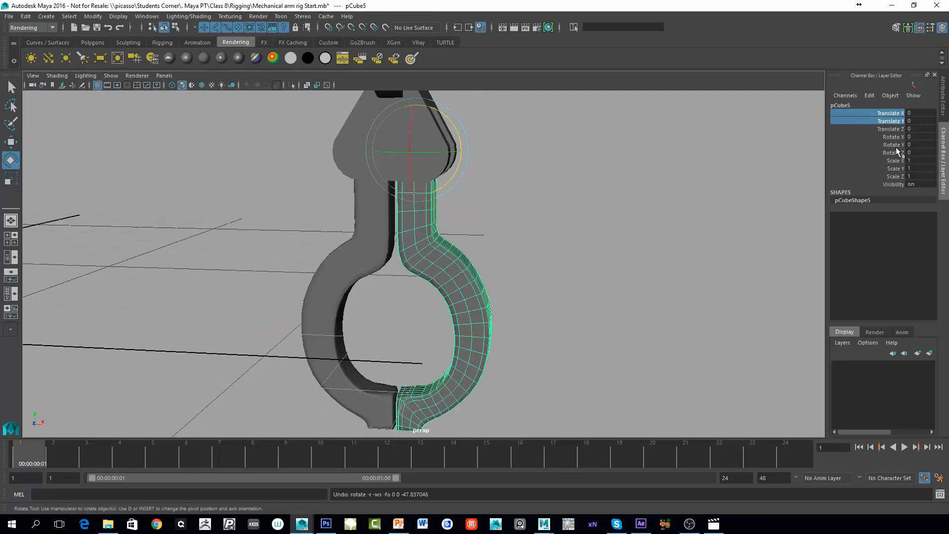
# Lock and hide every channel of pCube5 except Rotate Z, and reselect the claw half to check its remaining channel.
pyautogui.moveTo(899, 145); pyautogui.dragTo(892, 113)
pyautogui.keyDown('ctrl'); pyautogui.moveTo(899, 163); pyautogui.dragTo(901, 185); pyautogui.keyUp('ctrl')
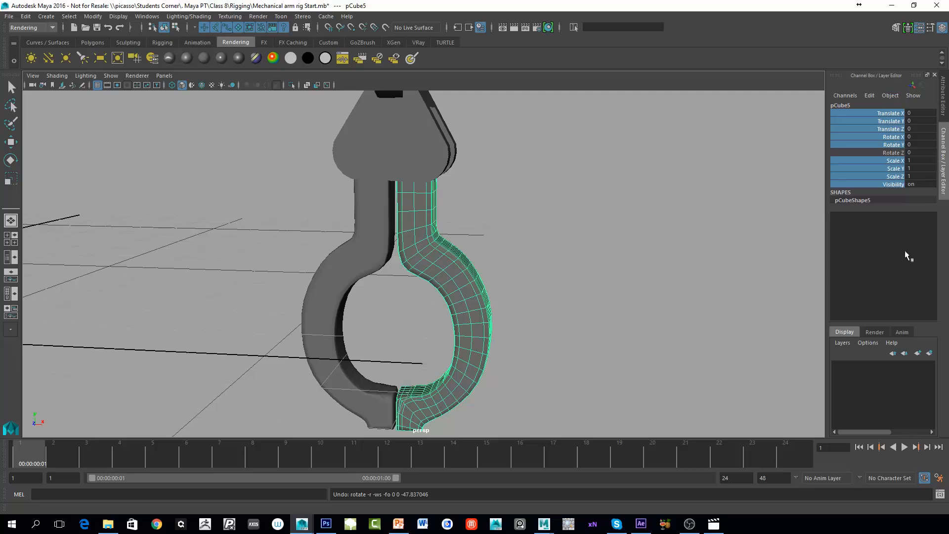
pyautogui.rightClick(890, 121)
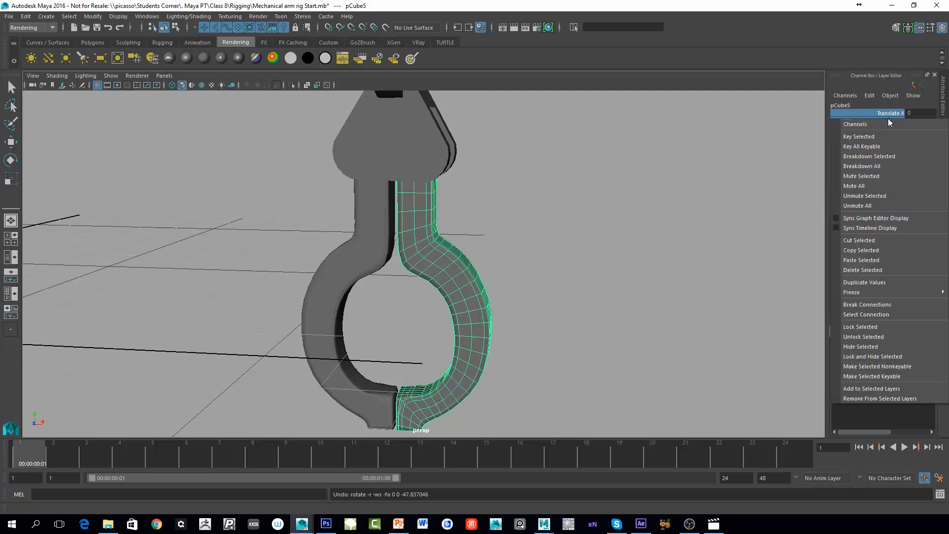
pyautogui.click(885, 357)
pyautogui.press('e')
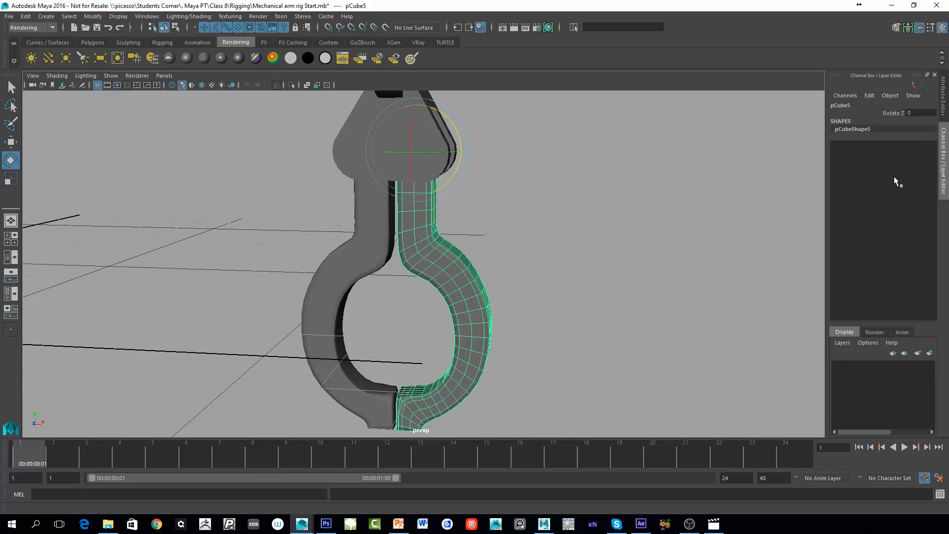
pyautogui.scroll(-2, 645, 229)
pyautogui.click(560, 302)
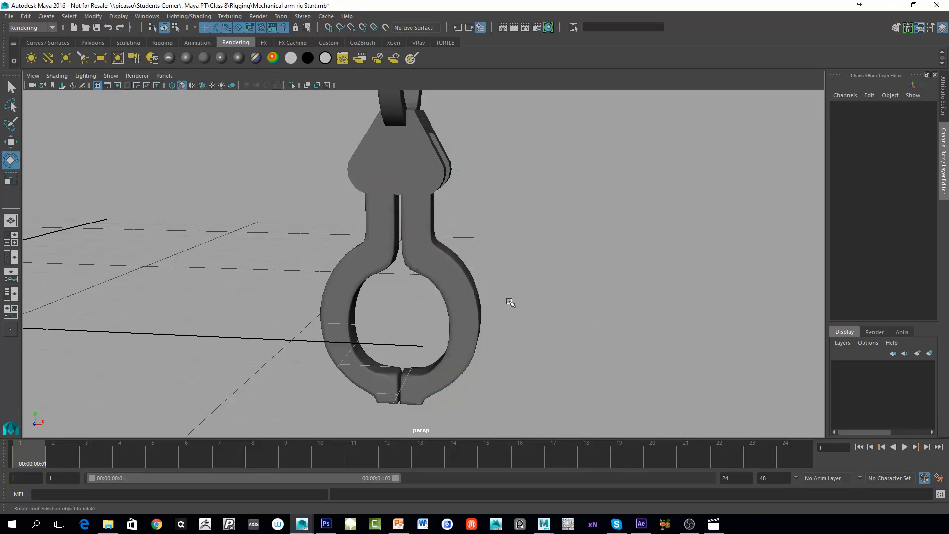
pyautogui.click(468, 291)
pyautogui.click(893, 113)
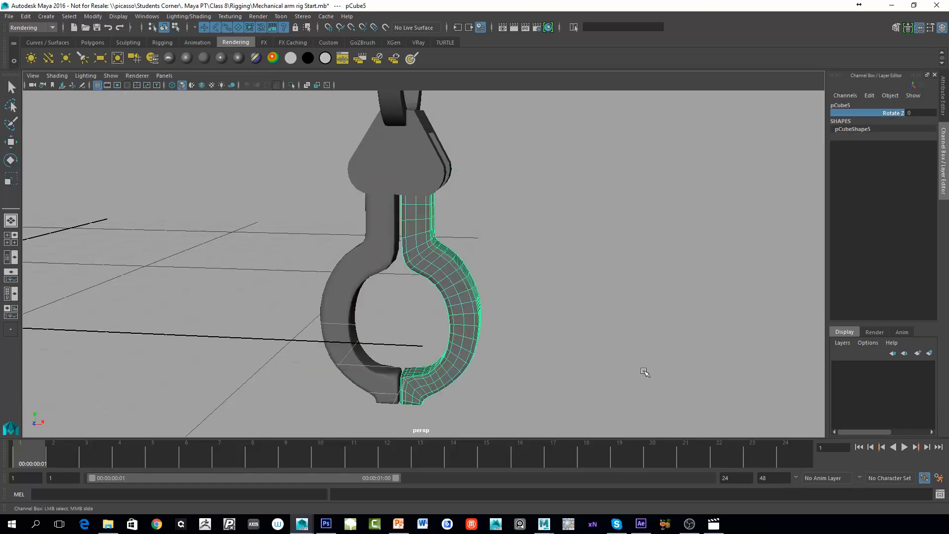
# Test-rotate claw half pCube6, and lock and hide all of its channels except Rotate Z.
pyautogui.click(364, 277)
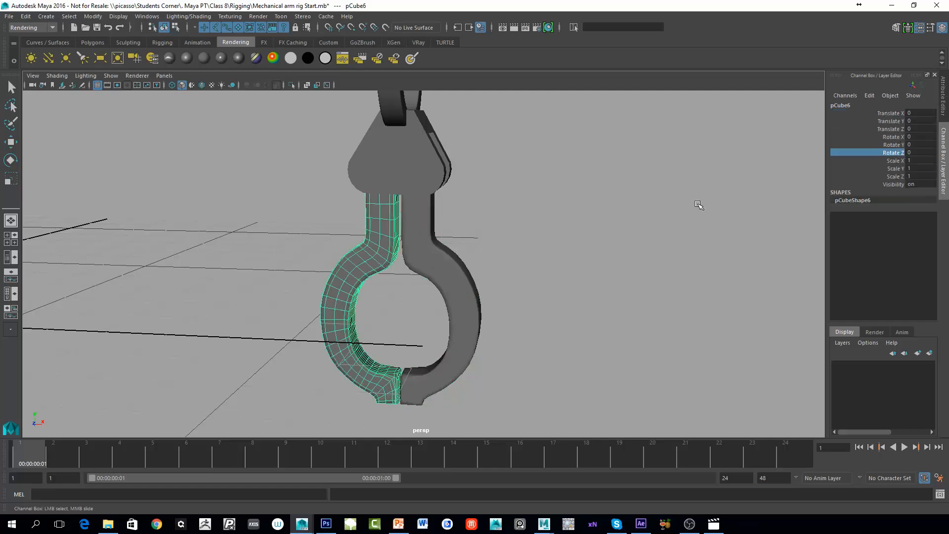
pyautogui.press('e')
pyautogui.moveTo(424, 153); pyautogui.dragTo(414, 241)
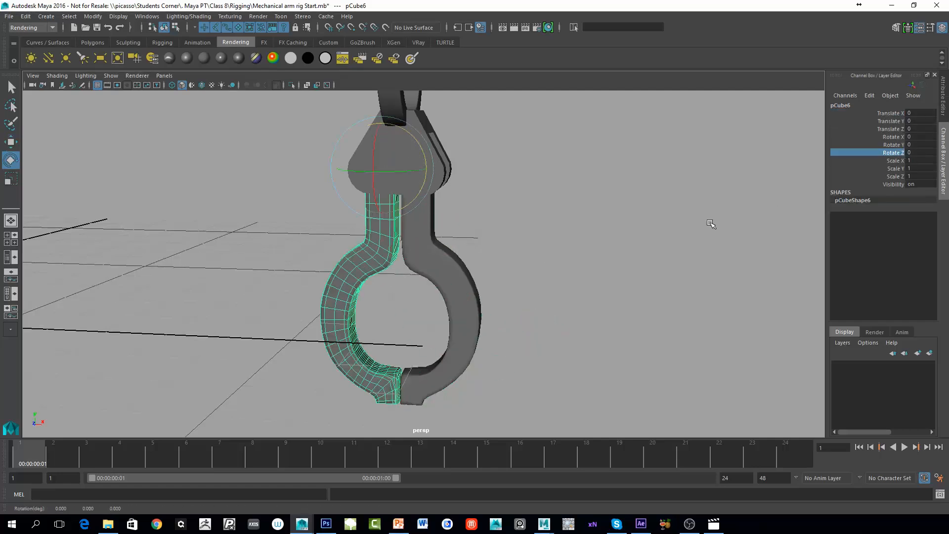
pyautogui.moveTo(896, 145); pyautogui.dragTo(895, 115)
pyautogui.keyDown('ctrl'); pyautogui.click(897, 161); pyautogui.keyUp('ctrl')
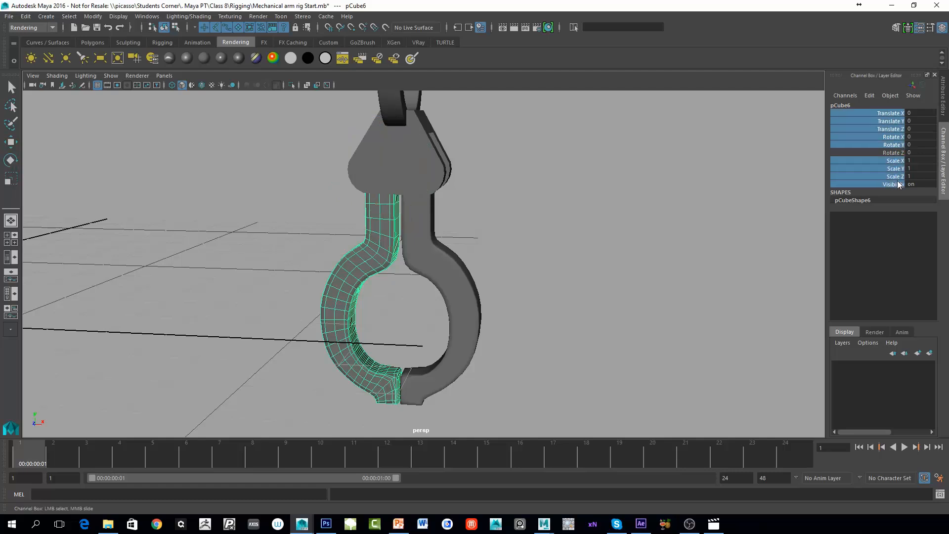
pyautogui.rightClick(898, 168)
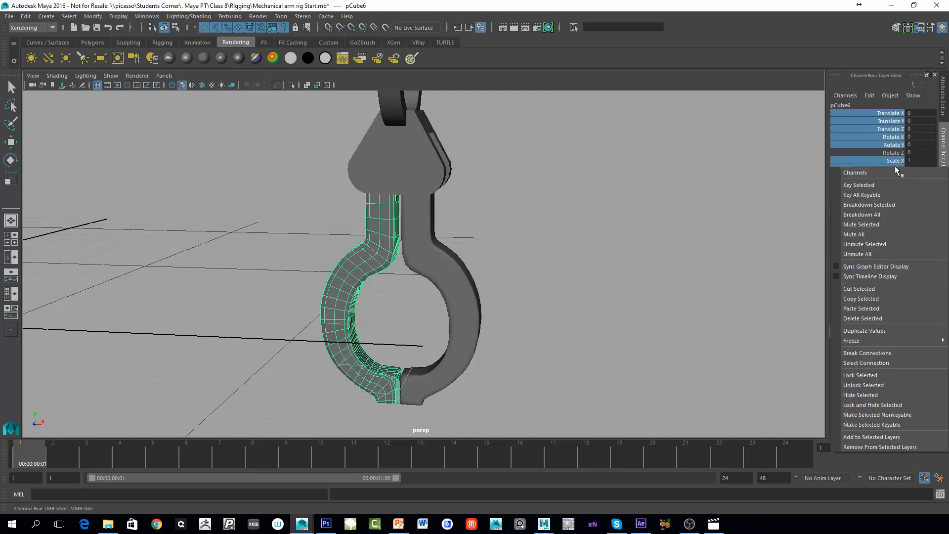
pyautogui.click(873, 405)
pyautogui.press('e')
pyautogui.scroll(2, 571, 237)
pyautogui.click(571, 237)
# Select the claw bracket polySurface30 and inspect how it joins the dome above it.
pyautogui.click(444, 206)
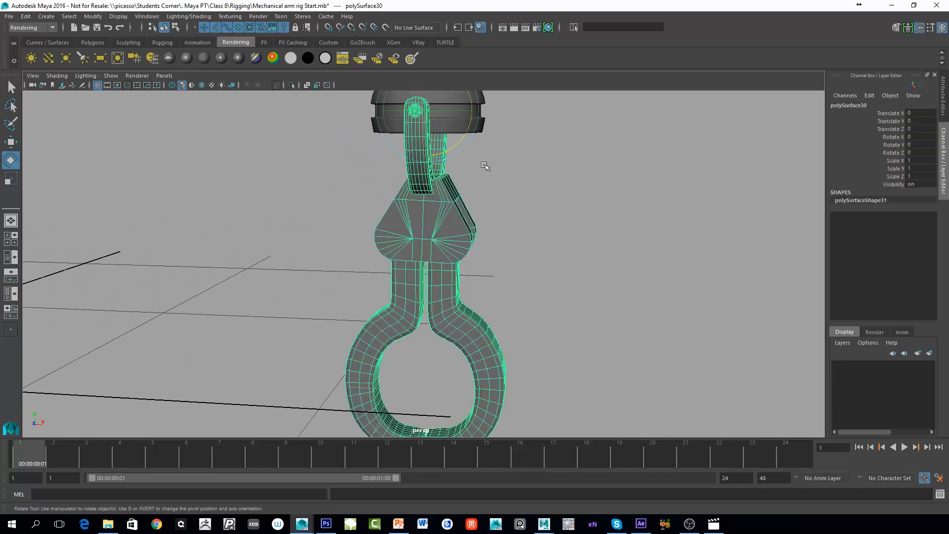
pyautogui.keyDown('alt'); pyautogui.moveTo(472, 93); pyautogui.dragTo(497, 152); pyautogui.keyUp('alt')
pyautogui.keyDown('alt'); pyautogui.moveTo(465, 112); pyautogui.dragTo(527, 254); pyautogui.keyUp('alt')
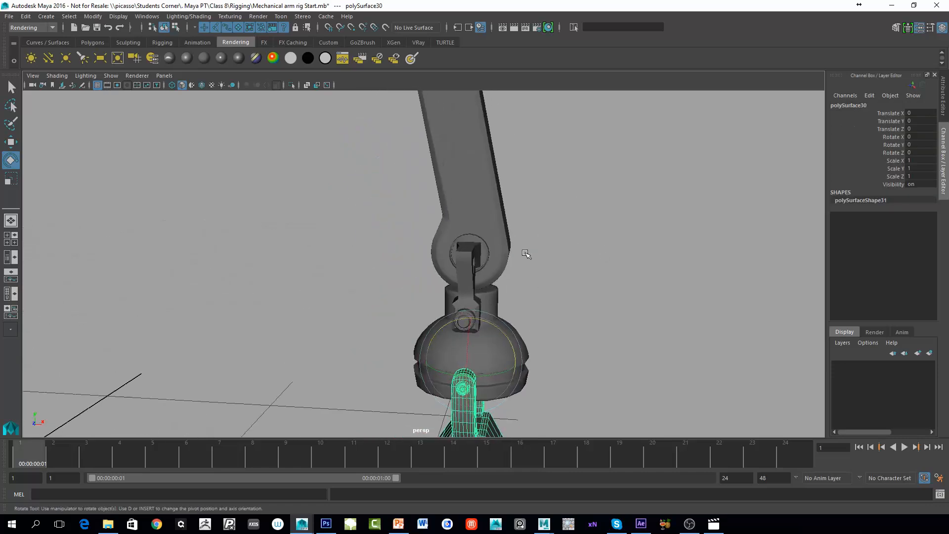
pyautogui.keyDown('alt'); pyautogui.moveTo(535, 303); pyautogui.dragTo(541, 165, button='middle'); pyautogui.keyUp('alt')
pyautogui.keyDown('alt'); pyautogui.moveTo(624, 232); pyautogui.dragTo(467, 289); pyautogui.keyUp('alt')
pyautogui.click(465, 283)
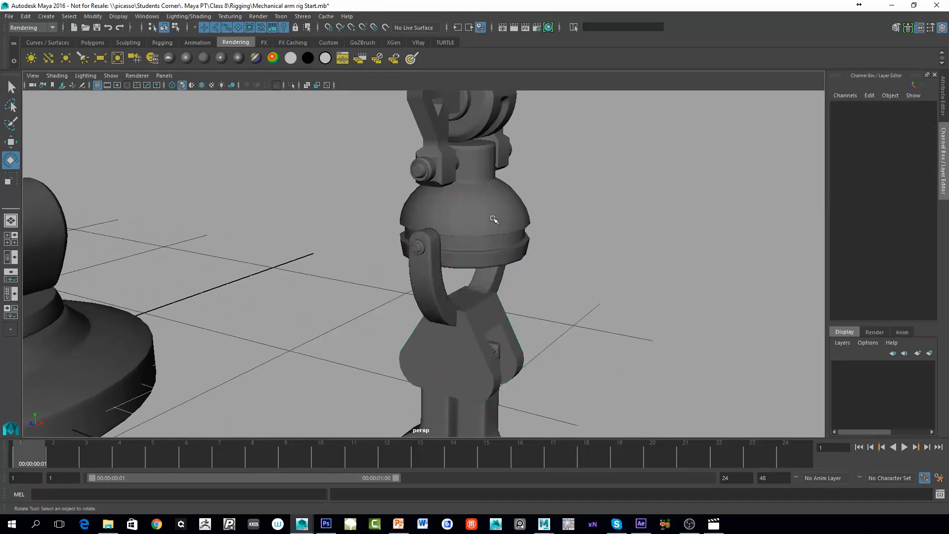
# Select the dome joint polySurface25 and test-rotate it around its axes, undoing the Z rotation.
pyautogui.click(485, 217)
pyautogui.moveTo(495, 133)
pyautogui.mouseDown()
pyautogui.moveTo(495, 95)
pyautogui.moveTo(497, 121)
pyautogui.mouseUp()
pyautogui.hotkey('ctrl', 'z')
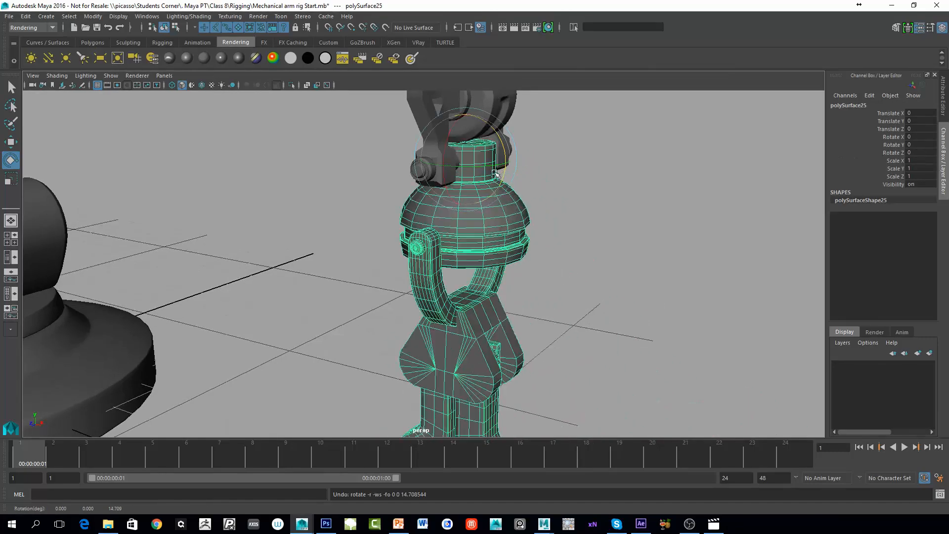
pyautogui.moveTo(494, 165); pyautogui.dragTo(436, 164)
pyautogui.keyDown('alt'); pyautogui.moveTo(628, 240); pyautogui.dragTo(601, 255); pyautogui.keyUp('alt')
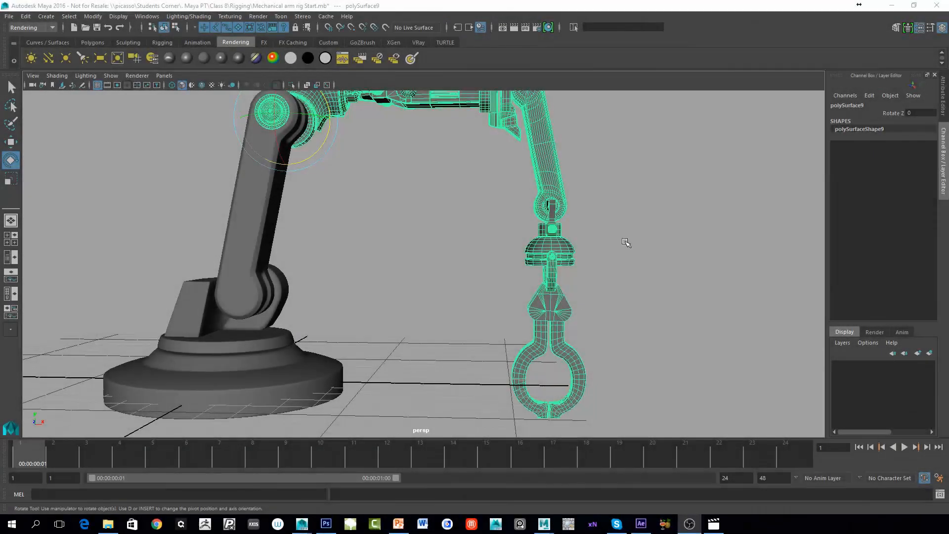
# Select the lower arm segment polySurface28 and examine the pivot joint where it meets the forearm's end bracket.
pyautogui.keyDown('alt'); pyautogui.moveTo(525, 184); pyautogui.dragTo(517, 262, button='middle'); pyautogui.keyUp('alt')
pyautogui.keyDown('alt'); pyautogui.moveTo(615, 225); pyautogui.dragTo(546, 255); pyautogui.keyUp('alt')
pyautogui.keyDown('alt'); pyautogui.moveTo(547, 255); pyautogui.dragTo(546, 301, button='middle'); pyautogui.keyUp('alt')
pyautogui.keyDown('alt'); pyautogui.moveTo(546, 302); pyautogui.dragTo(617, 301, button='right'); pyautogui.keyUp('alt')
pyautogui.click(495, 321)
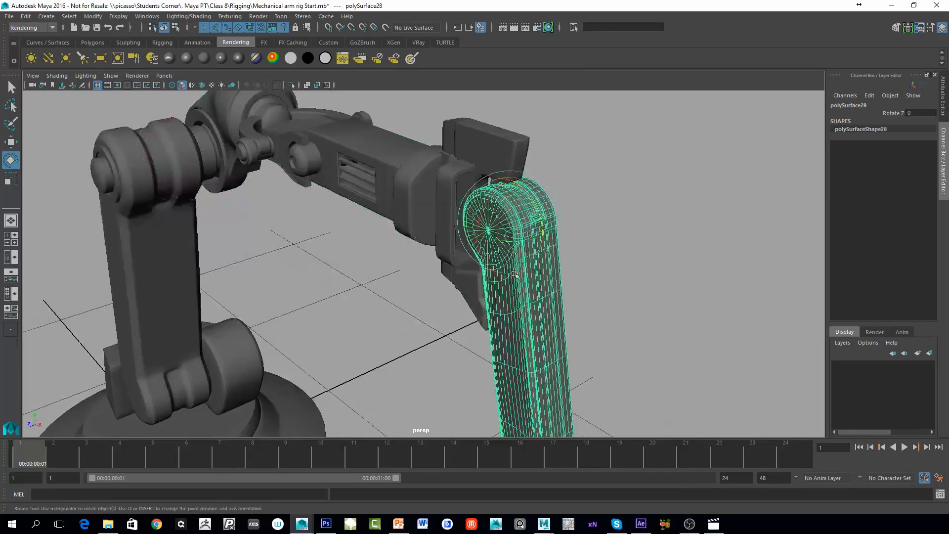
pyautogui.keyDown('alt'); pyautogui.moveTo(491, 327); pyautogui.dragTo(449, 222, button='middle'); pyautogui.keyUp('alt')
pyautogui.keyDown('alt'); pyautogui.moveTo(449, 223); pyautogui.dragTo(618, 198, button='right'); pyautogui.keyUp('alt')
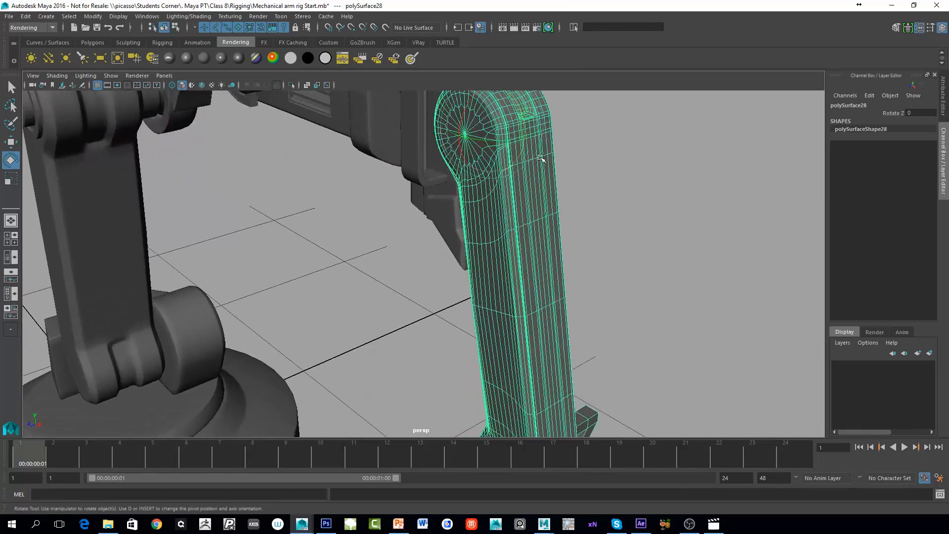
pyautogui.moveTo(468, 196)
pyautogui.keyDown('alt'); pyautogui.mouseDown()
pyautogui.moveTo(487, 173)
pyautogui.moveTo(478, 203)
pyautogui.mouseUp(); pyautogui.keyUp('alt')
pyautogui.keyDown('alt'); pyautogui.moveTo(552, 254); pyautogui.dragTo(571, 268); pyautogui.keyUp('alt')
pyautogui.keyDown('alt'); pyautogui.moveTo(571, 267); pyautogui.dragTo(508, 92, button='middle'); pyautogui.keyUp('alt')
pyautogui.keyDown('alt'); pyautogui.moveTo(479, 198); pyautogui.dragTo(522, 370, button='middle'); pyautogui.keyUp('alt')
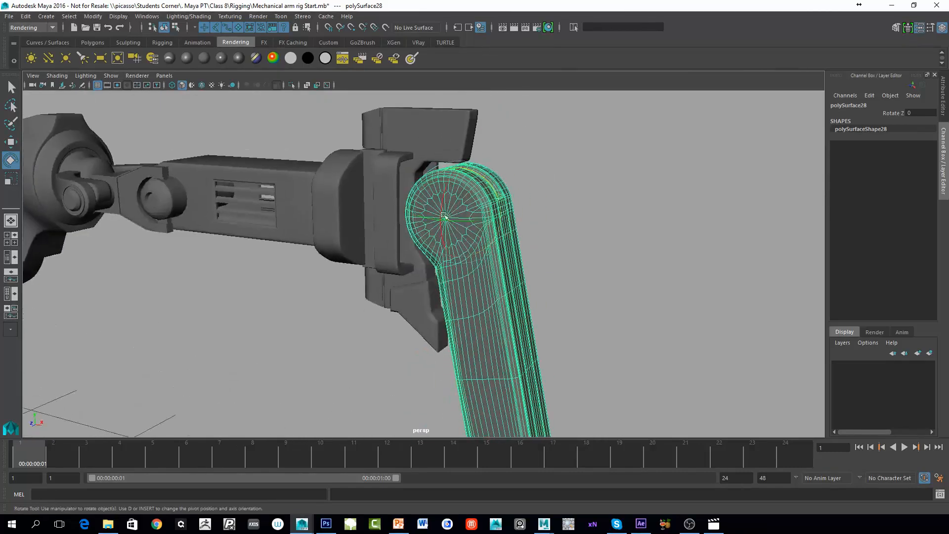
pyautogui.keyDown('alt'); pyautogui.moveTo(480, 292); pyautogui.dragTo(536, 283); pyautogui.keyUp('alt')
pyautogui.keyDown('alt'); pyautogui.moveTo(536, 283); pyautogui.dragTo(488, 248, button='middle'); pyautogui.keyUp('alt')
pyautogui.keyDown('alt'); pyautogui.moveTo(571, 231); pyautogui.dragTo(544, 206, button='middle'); pyautogui.keyUp('alt')
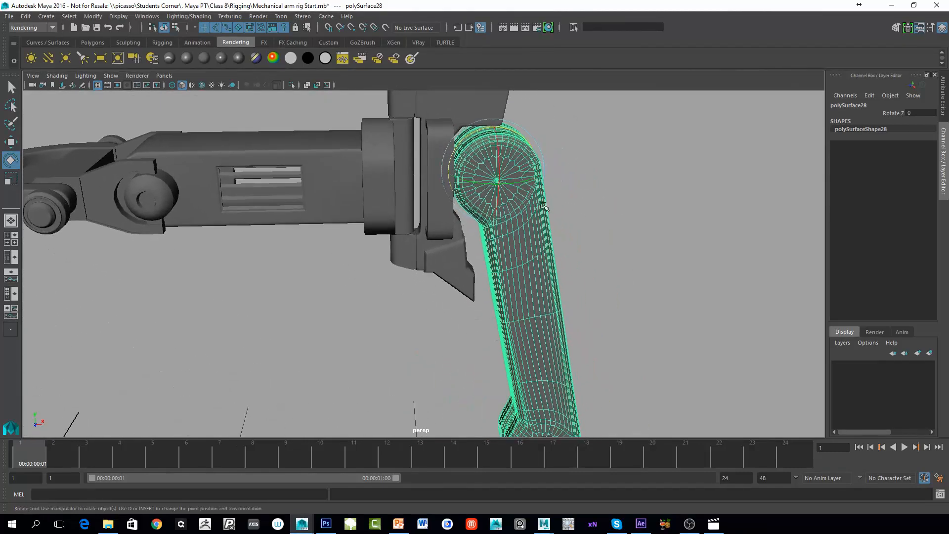
# Open Channel Control for polySurface28 and compare its keyable channels with its locked channels.
pyautogui.click(870, 95)
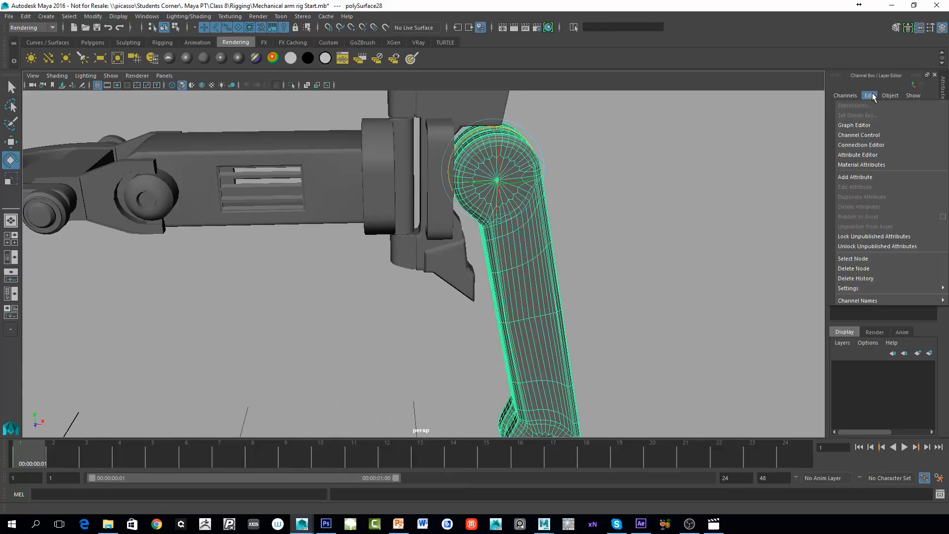
pyautogui.click(863, 135)
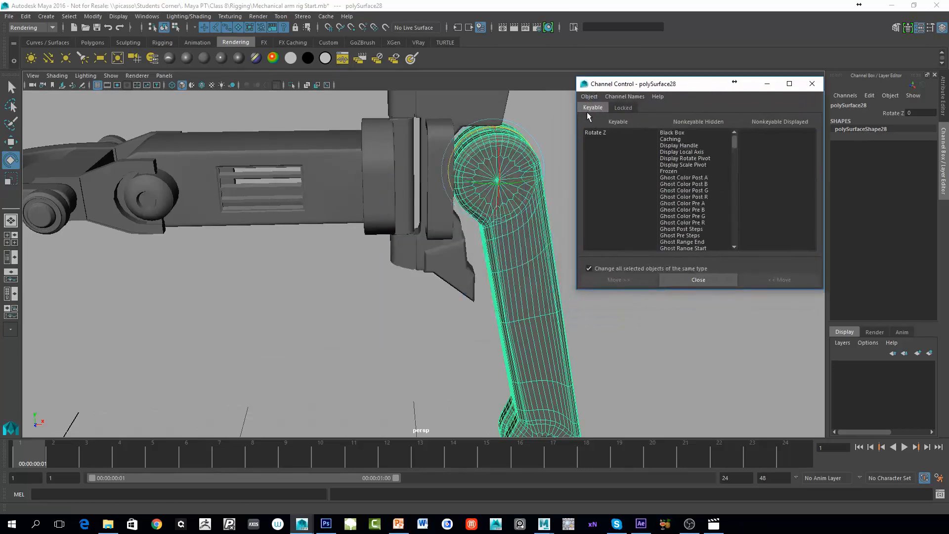
pyautogui.click(625, 96)
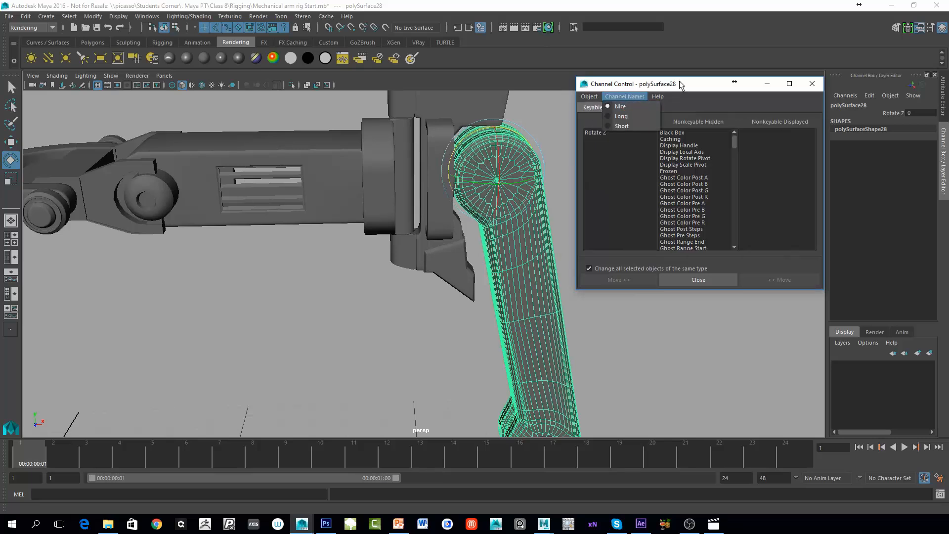
pyautogui.click(686, 82)
pyautogui.click(616, 108)
pyautogui.click(593, 108)
pyautogui.click(618, 107)
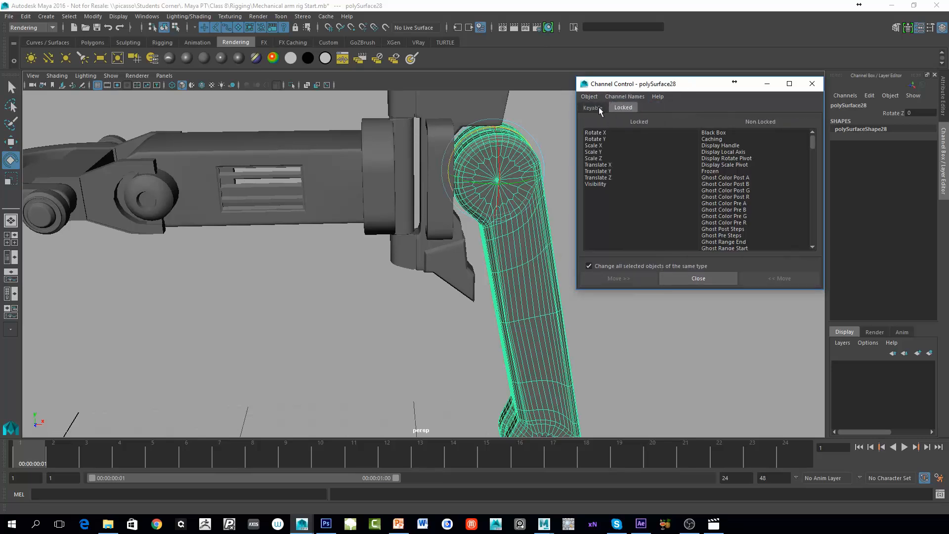
pyautogui.click(598, 108)
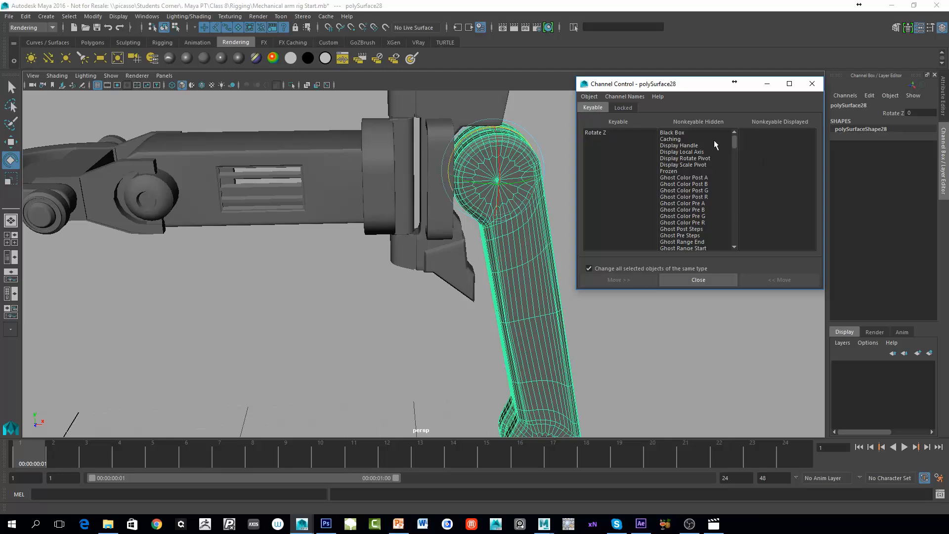
# Make the hidden Rotate X and Rotate Y channels of polySurface28 keyable again in Channel Control.
pyautogui.moveTo(734, 140); pyautogui.dragTo(744, 209)
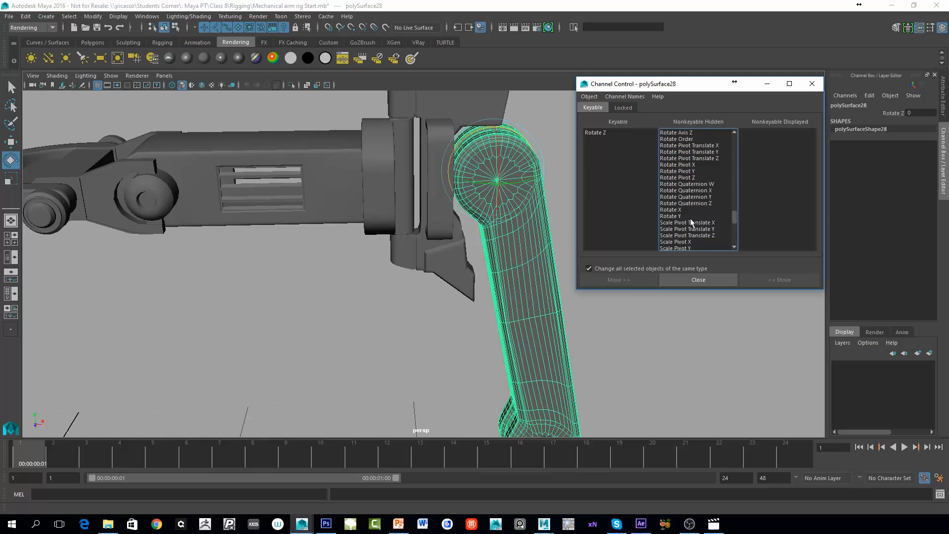
pyautogui.click(671, 211)
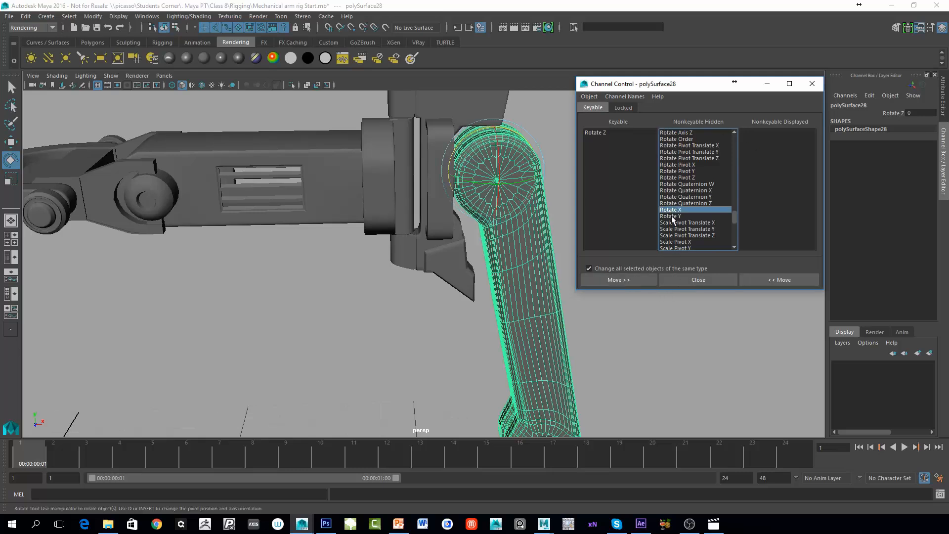
pyautogui.click(673, 216)
pyautogui.click(674, 210)
pyautogui.keyDown('shift'); pyautogui.click(677, 217); pyautogui.keyUp('shift')
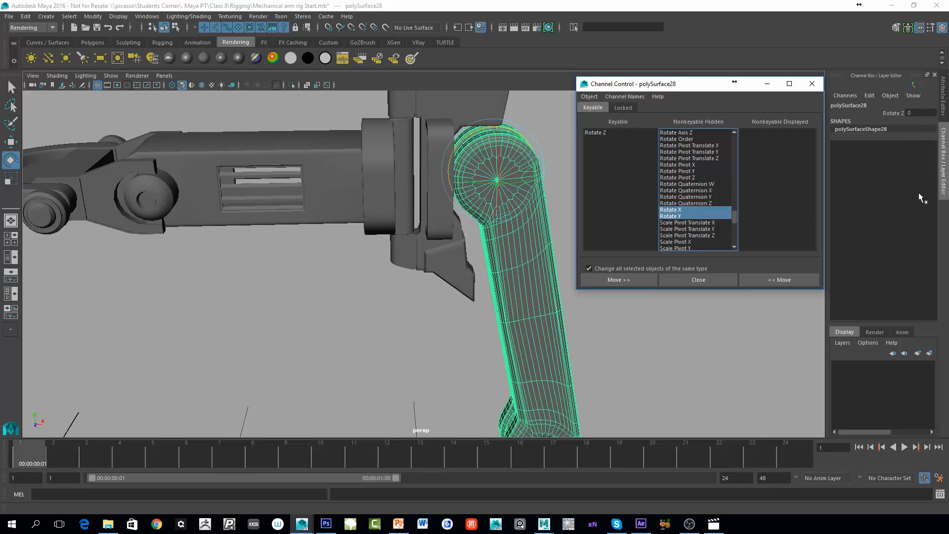
pyautogui.click(783, 280)
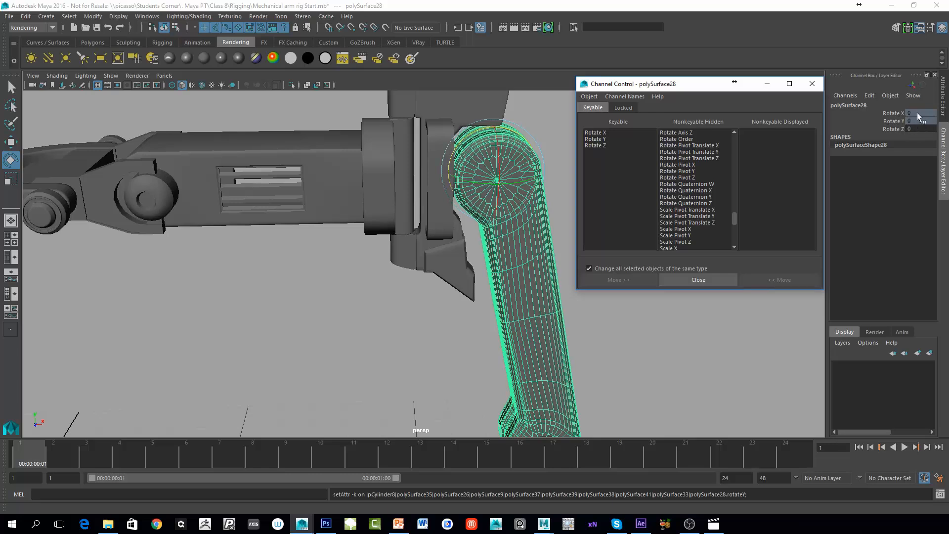
# Unlock Rotate X and Rotate Y of polySurface28 in Channel Control.
pyautogui.click(623, 108)
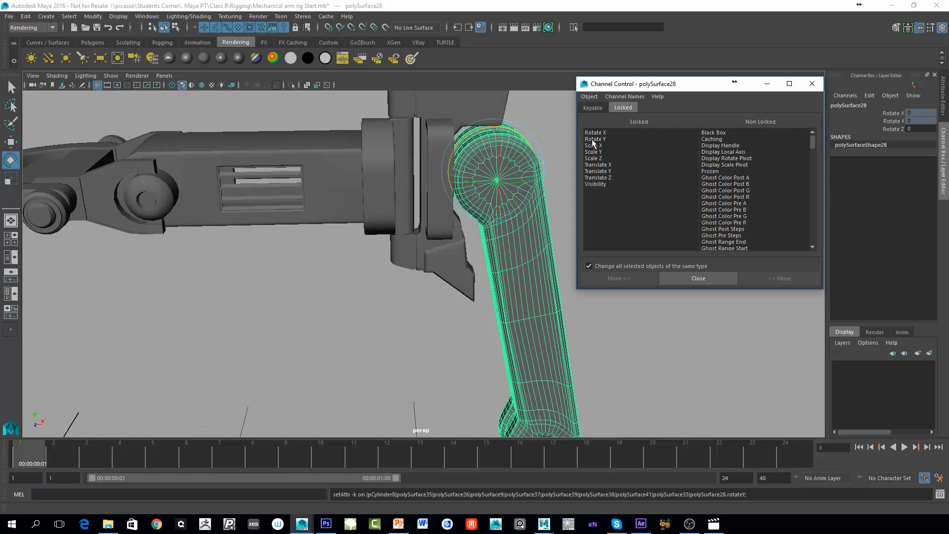
pyautogui.moveTo(592, 133); pyautogui.dragTo(597, 140)
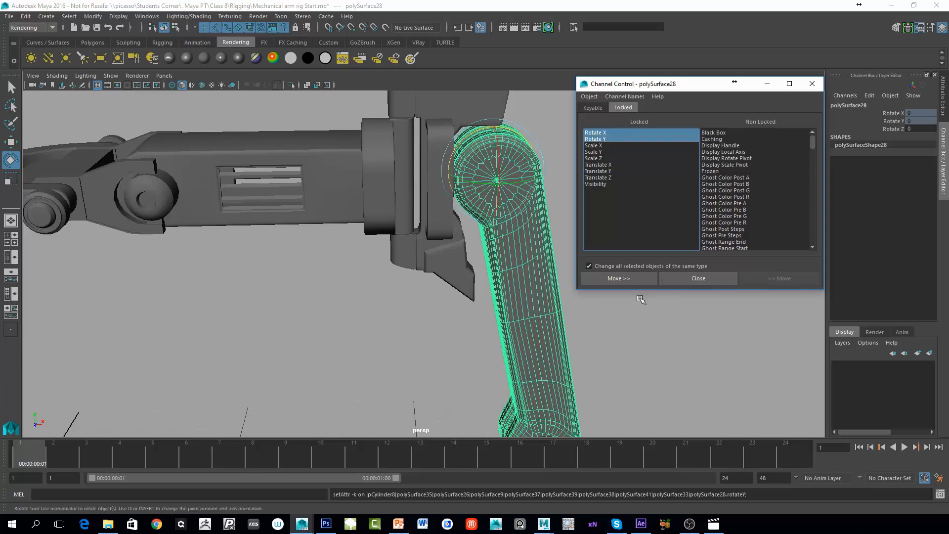
pyautogui.click(625, 278)
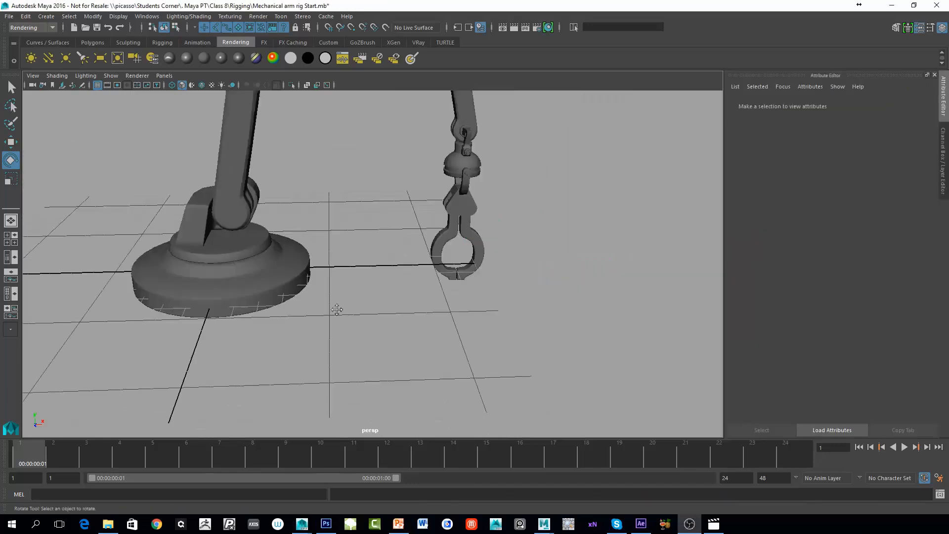
# Select claw half pCube5 and show its channels in the Channel Box.
pyautogui.scroll(-5, 333, 307)
pyautogui.keyDown('alt'); pyautogui.moveTo(292, 305); pyautogui.dragTo(459, 375); pyautogui.keyUp('alt')
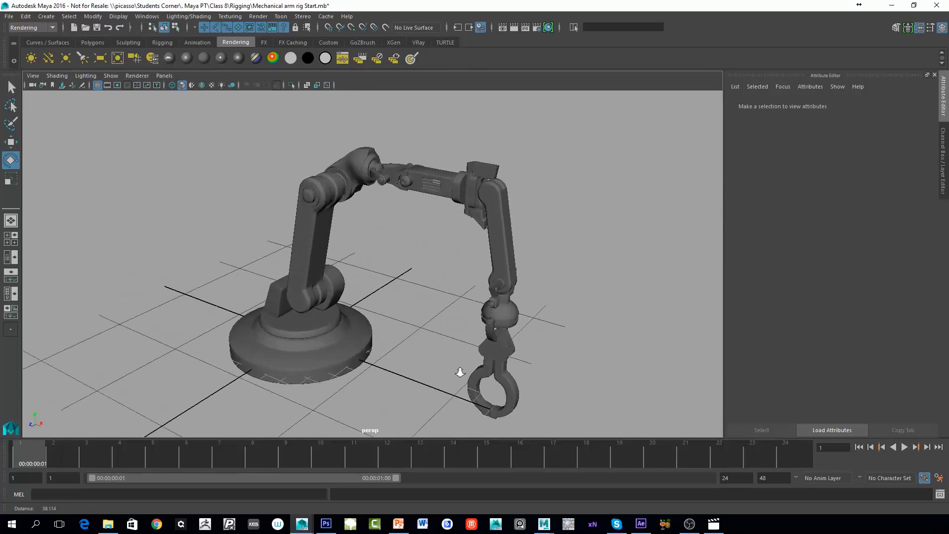
pyautogui.scroll(4, 462, 297)
pyautogui.click(486, 319)
pyautogui.keyDown('alt'); pyautogui.moveTo(531, 322); pyautogui.dragTo(455, 330, button='middle'); pyautogui.keyUp('alt')
pyautogui.keyDown('alt'); pyautogui.moveTo(455, 329); pyautogui.dragTo(499, 322, button='right'); pyautogui.keyUp('alt')
pyautogui.click(492, 319)
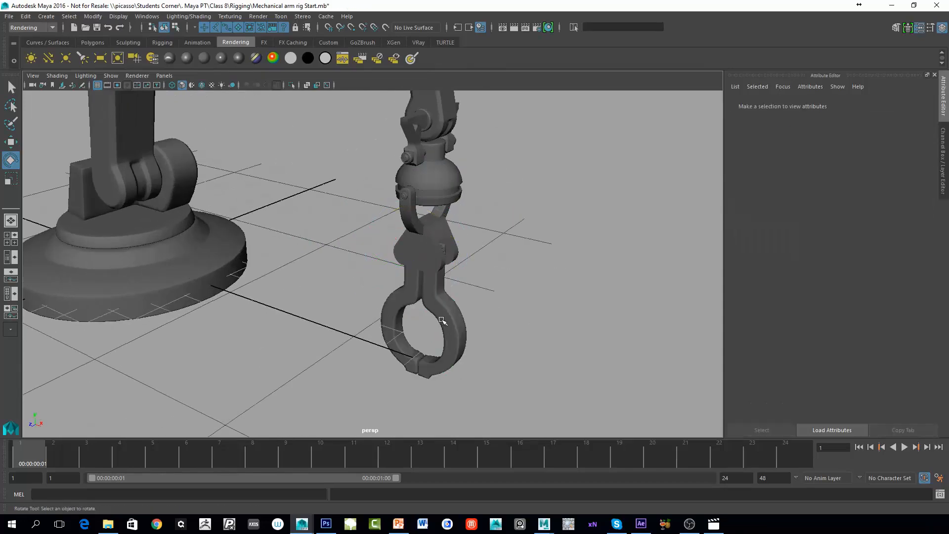
pyautogui.click(444, 319)
pyautogui.click(941, 145)
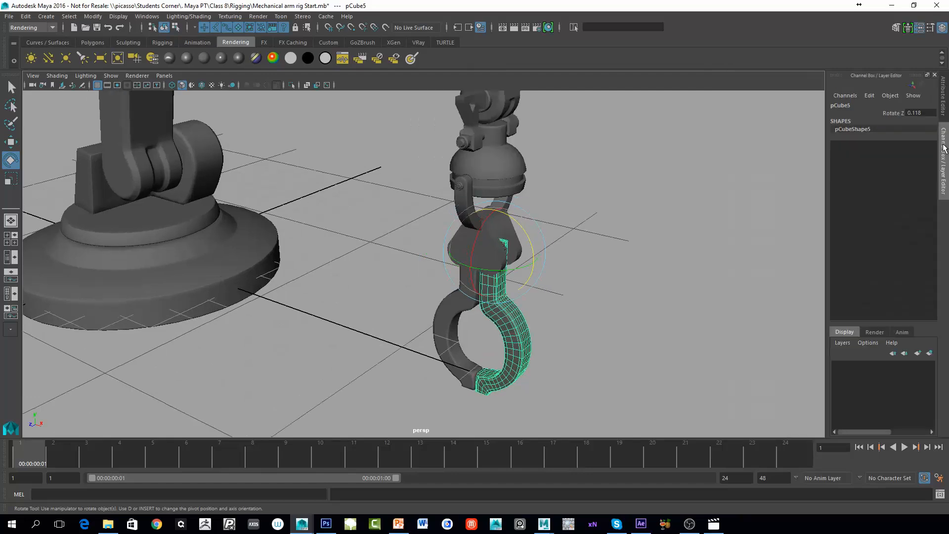
# Scrub the Rotate Z channel of claw halves pCube5 and pCube6 to test their rotation range.
pyautogui.keyDown('alt'); pyautogui.moveTo(674, 271); pyautogui.dragTo(613, 328); pyautogui.keyUp('alt')
pyautogui.keyDown('alt'); pyautogui.moveTo(612, 328); pyautogui.dragTo(537, 257, button='middle'); pyautogui.keyUp('alt')
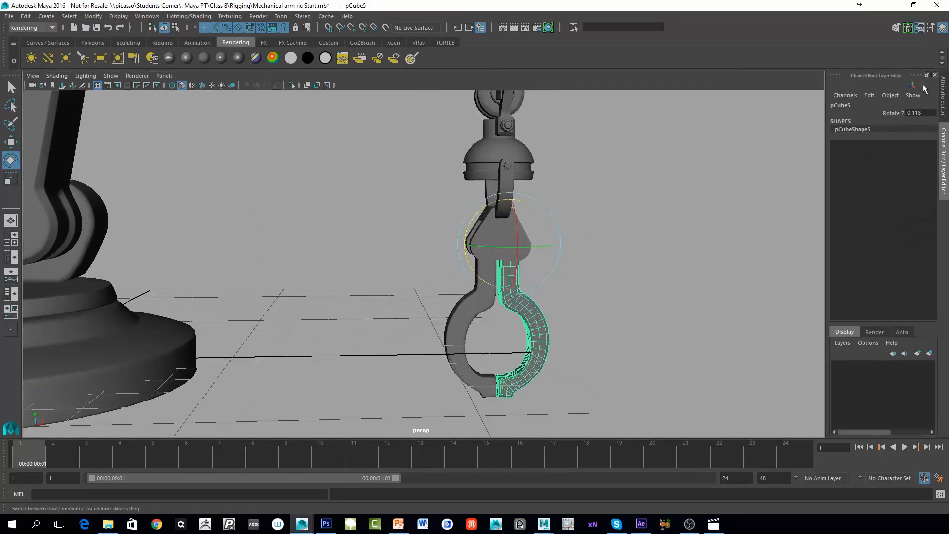
pyautogui.click(893, 113)
pyautogui.moveTo(604, 248); pyautogui.dragTo(561, 265, button='middle')
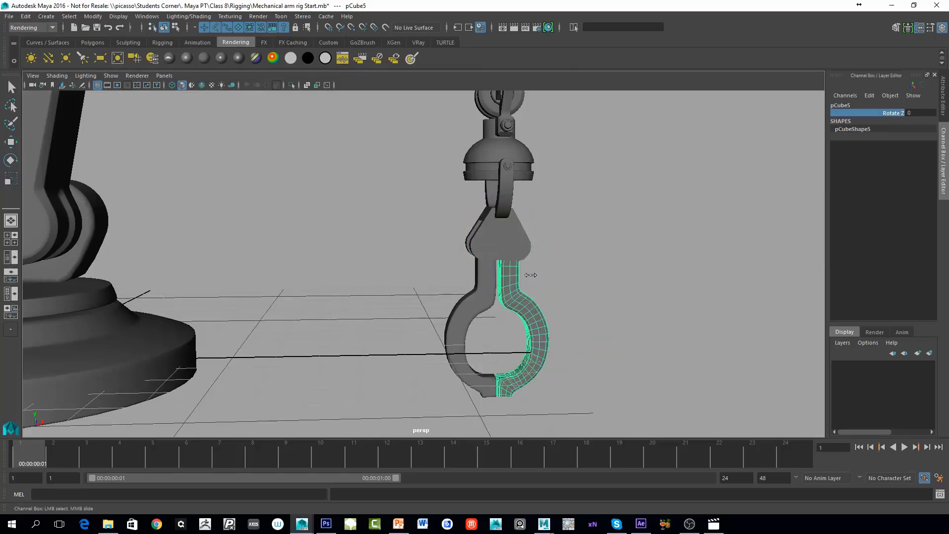
pyautogui.click(467, 327)
pyautogui.click(888, 113)
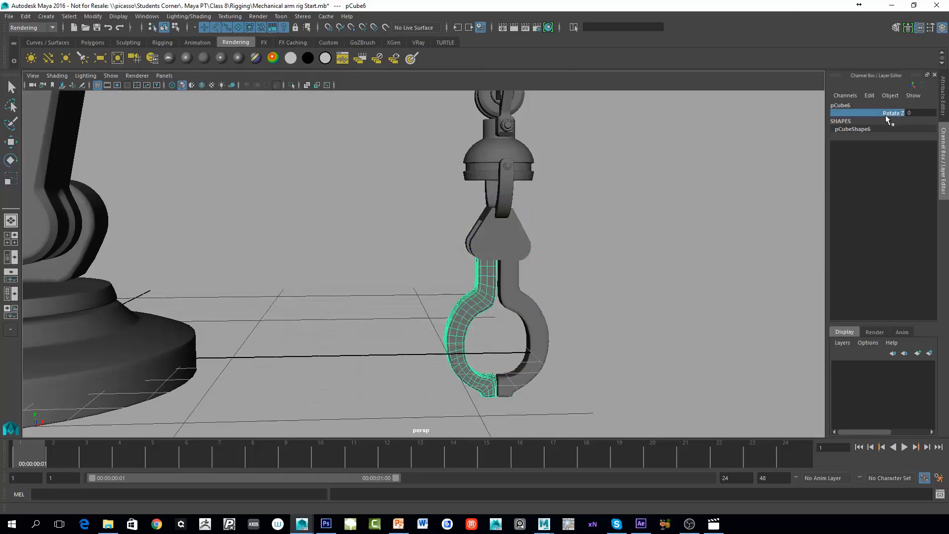
pyautogui.moveTo(721, 197); pyautogui.dragTo(782, 218, button='middle')
# Test the Rotate Z and Rotate Y channels of claw bracket polySurface30, undoing each rotation.
pyautogui.click(515, 232)
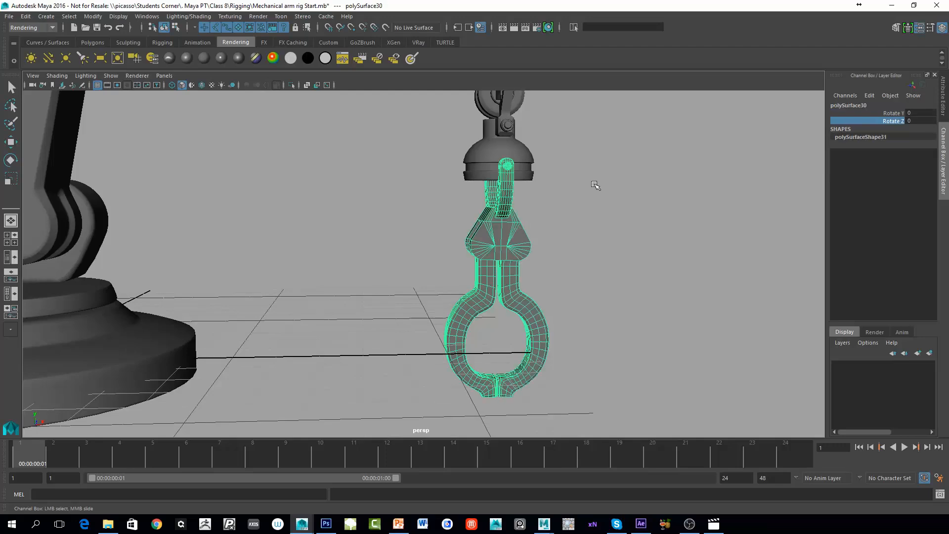
pyautogui.press('f')
pyautogui.moveTo(443, 331); pyautogui.dragTo(685, 299, button='middle')
pyautogui.hotkey('ctrl', 'z')
pyautogui.click(892, 113)
pyautogui.moveTo(574, 253); pyautogui.dragTo(608, 290, button='middle')
pyautogui.hotkey('ctrl', 'z')
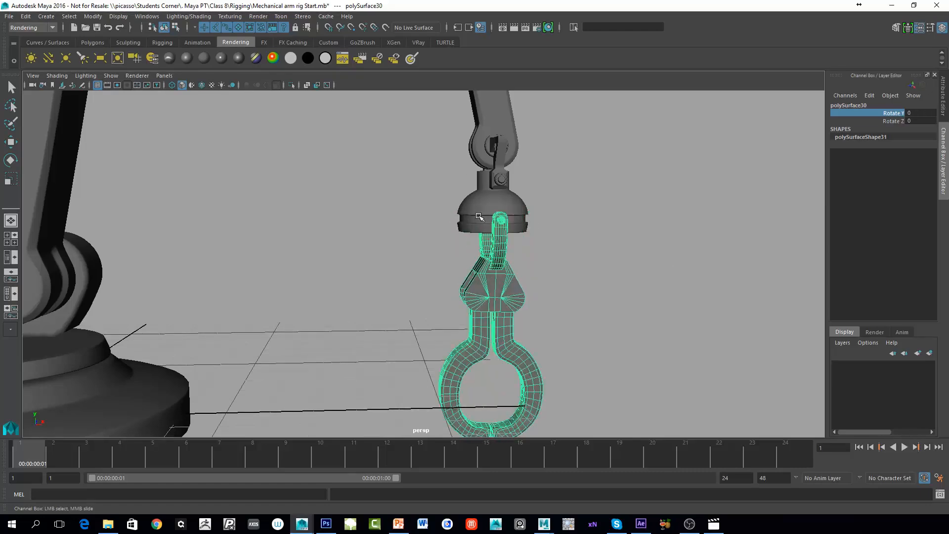
# Test the Rotate Z channel of dome joint polySurface25 and undo the rotation.
pyautogui.click(526, 200)
pyautogui.click(896, 115)
pyautogui.moveTo(425, 284); pyautogui.dragTo(408, 258, button='middle')
pyautogui.hotkey('ctrl', 'z')
# Test the Rotate Z channel of polySurface32, the connector above the dome, and undo the rotation.
pyautogui.keyDown('alt'); pyautogui.moveTo(717, 161); pyautogui.dragTo(707, 302, button='middle'); pyautogui.keyUp('alt')
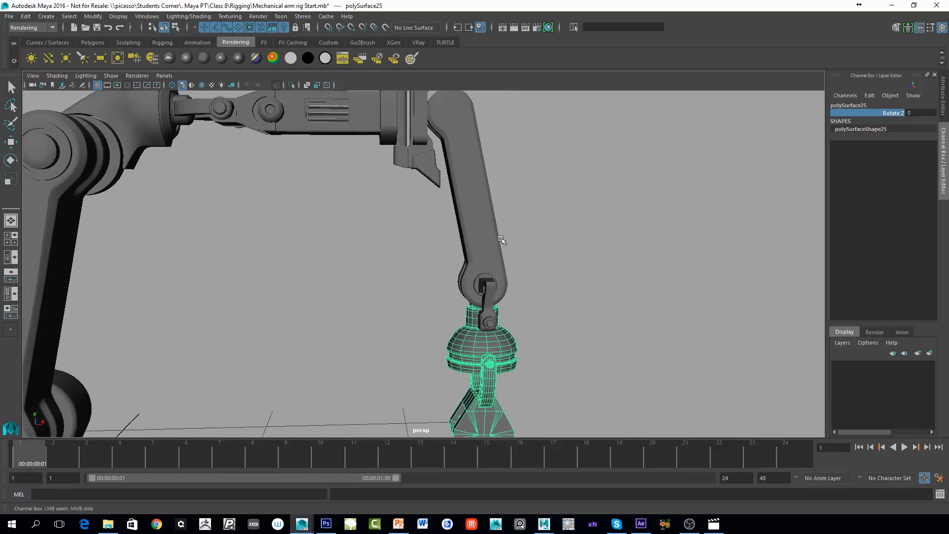
pyautogui.click(493, 317)
pyautogui.press('e')
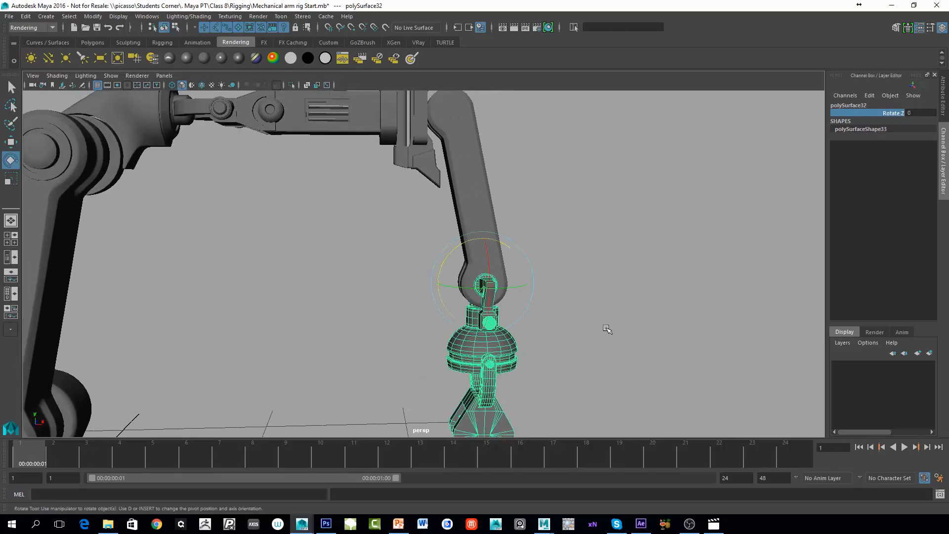
pyautogui.click(890, 112)
pyautogui.moveTo(594, 233); pyautogui.dragTo(853, 234, button='middle')
pyautogui.hotkey('ctrl', 'z')
# Test Rotate Z of arm segment polySurface28, undo it, and rotate the segment back to about -9.3 toward the forearm bracket.
pyautogui.click(500, 142)
pyautogui.keyDown('alt'); pyautogui.moveTo(569, 134); pyautogui.dragTo(503, 248, button='middle'); pyautogui.keyUp('alt')
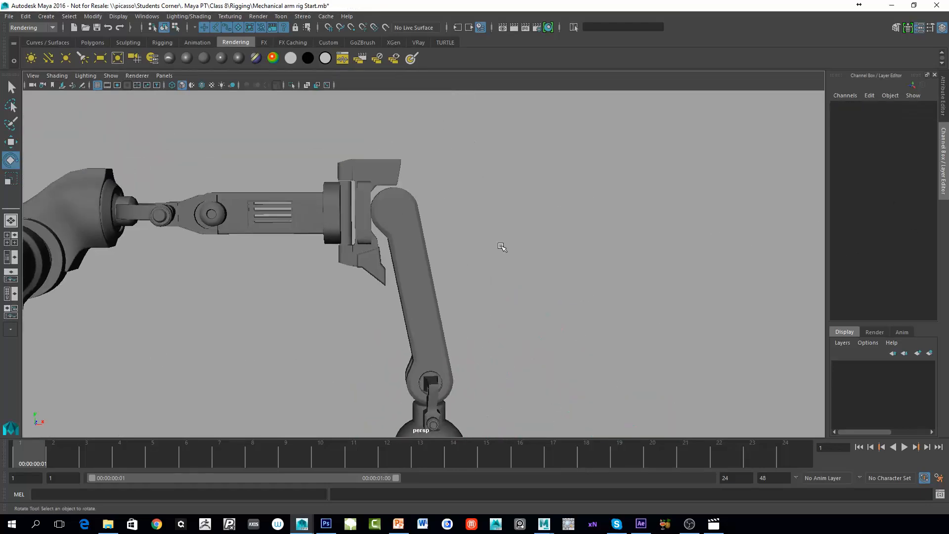
pyautogui.click(417, 247)
pyautogui.click(888, 113)
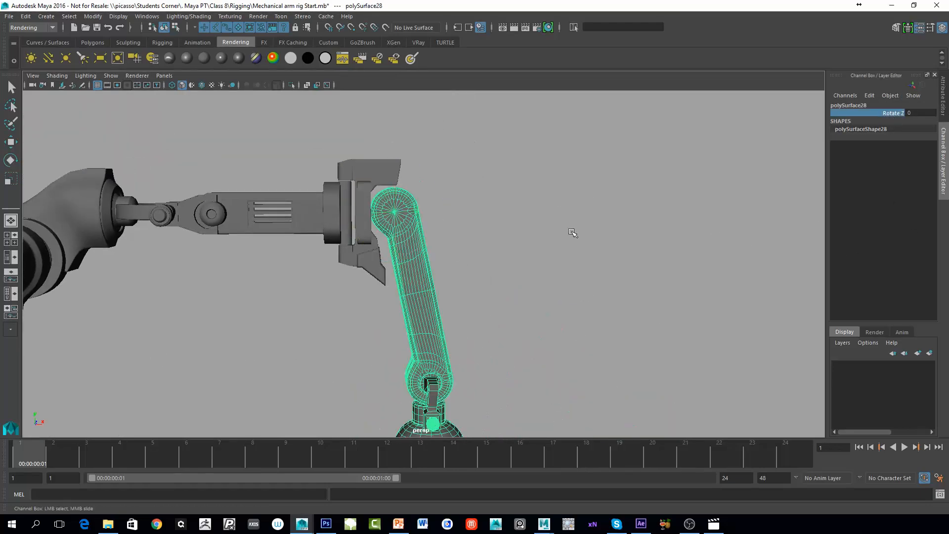
pyautogui.moveTo(574, 234); pyautogui.dragTo(599, 198, button='middle')
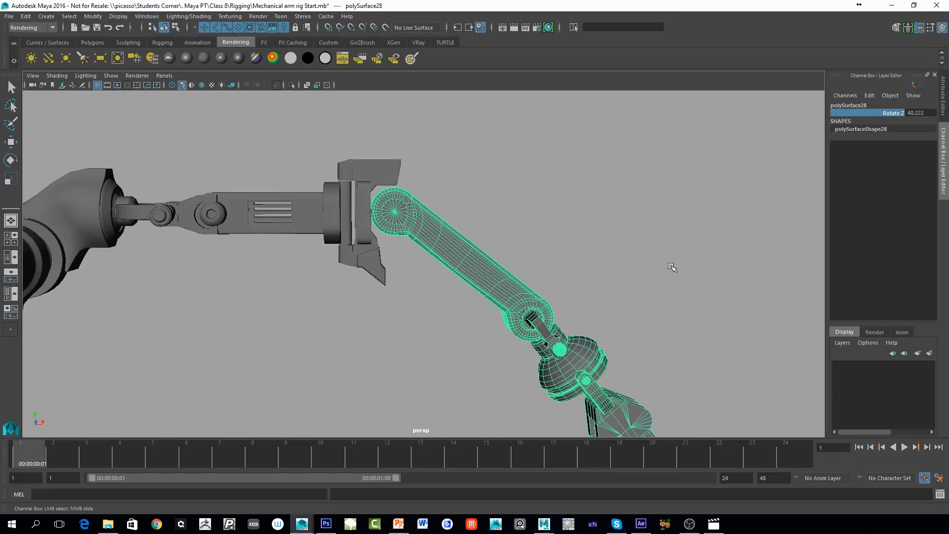
pyautogui.hotkey('ctrl', 'z')
pyautogui.moveTo(565, 252); pyautogui.dragTo(551, 239, button='middle')
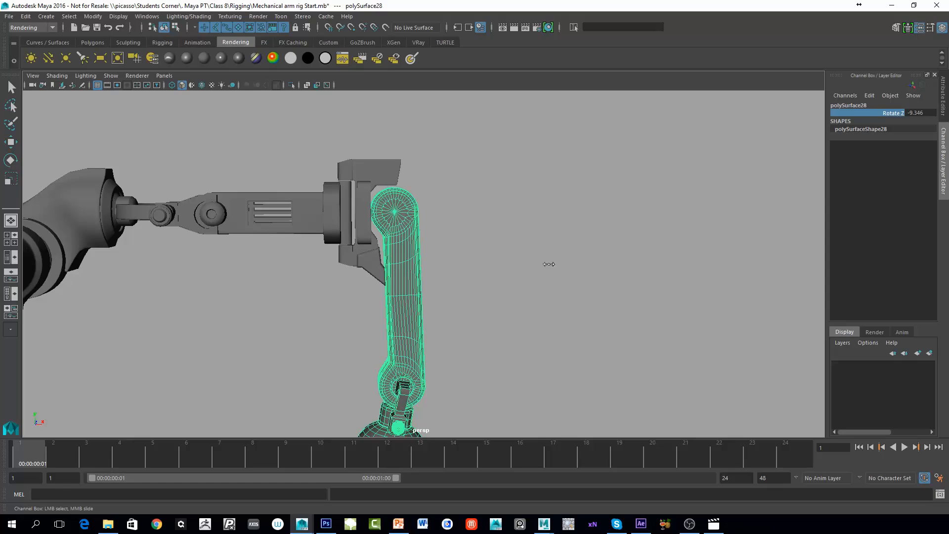
# Examine from several angles how closely the rotated arm segment polySurface28 meets the angled bracket beside it.
pyautogui.keyDown('alt'); pyautogui.moveTo(396, 297); pyautogui.dragTo(553, 310); pyautogui.keyUp('alt')
pyautogui.keyDown('alt'); pyautogui.moveTo(554, 309); pyautogui.dragTo(614, 178, button='right'); pyautogui.keyUp('alt')
pyautogui.keyDown('alt'); pyautogui.moveTo(494, 130); pyautogui.dragTo(451, 242, button='middle'); pyautogui.keyUp('alt')
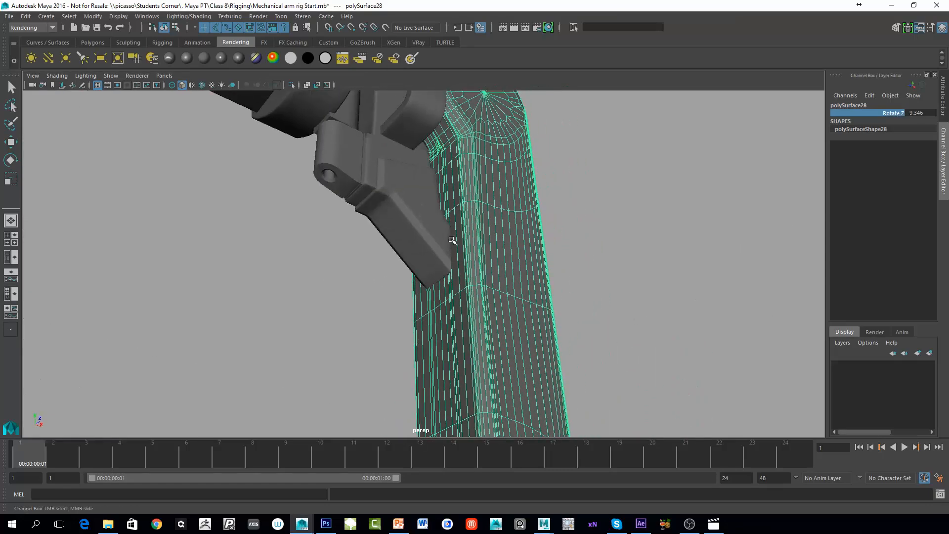
pyautogui.keyDown('alt'); pyautogui.moveTo(521, 261); pyautogui.dragTo(445, 297, button='right'); pyautogui.keyUp('alt')
pyautogui.keyDown('alt'); pyautogui.moveTo(445, 296); pyautogui.dragTo(378, 347); pyautogui.keyUp('alt')
pyautogui.keyDown('alt'); pyautogui.moveTo(377, 347); pyautogui.dragTo(346, 306, button='right'); pyautogui.keyUp('alt')
pyautogui.keyDown('alt'); pyautogui.moveTo(346, 306); pyautogui.dragTo(400, 303); pyautogui.keyUp('alt')
pyautogui.keyDown('alt'); pyautogui.moveTo(400, 303); pyautogui.dragTo(583, 379, button='right'); pyautogui.keyUp('alt')
pyautogui.keyDown('alt'); pyautogui.moveTo(583, 379); pyautogui.dragTo(716, 300, button='middle'); pyautogui.keyUp('alt')
# Test-rotate polySurface33, the bracket at the forearm's end, around its Y axis and undo the rotation.
pyautogui.click(494, 144)
pyautogui.press('e')
pyautogui.keyDown('alt'); pyautogui.moveTo(456, 192); pyautogui.dragTo(459, 357, button='middle'); pyautogui.keyUp('alt')
pyautogui.keyDown('alt'); pyautogui.moveTo(510, 435); pyautogui.dragTo(514, 278, button='middle'); pyautogui.keyUp('alt')
pyautogui.keyDown('alt'); pyautogui.moveTo(431, 251); pyautogui.dragTo(434, 307); pyautogui.keyUp('alt')
pyautogui.moveTo(458, 264); pyautogui.dragTo(111, 322)
pyautogui.moveTo(406, 163)
pyautogui.keyDown('alt'); pyautogui.mouseDown()
pyautogui.moveTo(544, 257)
pyautogui.moveTo(422, 159)
pyautogui.mouseUp(); pyautogui.keyUp('alt')
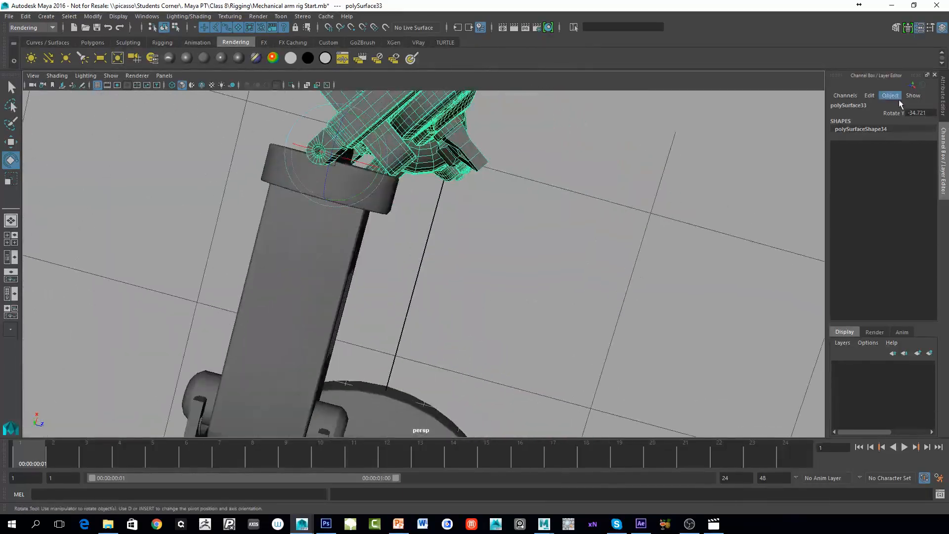
pyautogui.keyDown('alt'); pyautogui.moveTo(355, 209); pyautogui.dragTo(303, 265); pyautogui.keyUp('alt')
pyautogui.hotkey('ctrl', 'z')
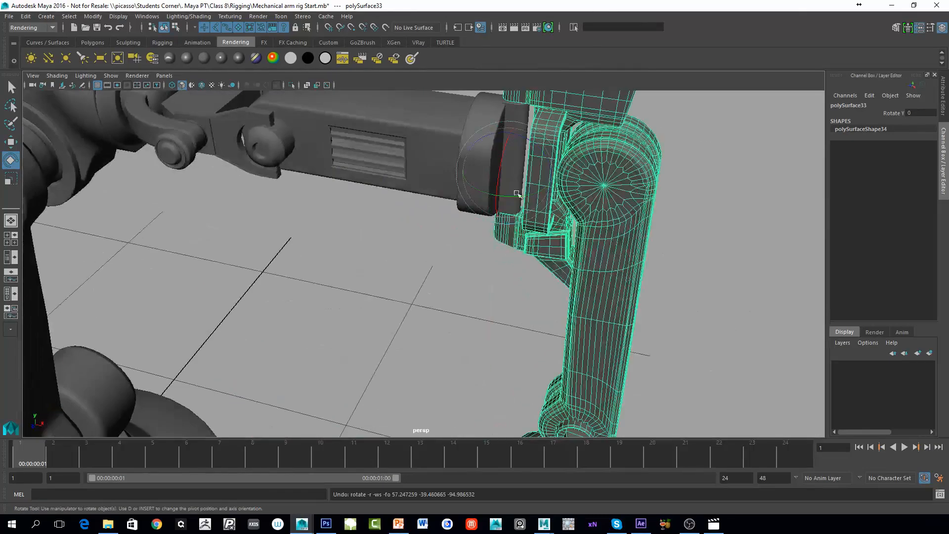
# Test-rotate the forearm polySurface41 around its Z axis and undo the rotation.
pyautogui.keyDown('alt'); pyautogui.moveTo(374, 95); pyautogui.dragTo(427, 189, button='middle'); pyautogui.keyUp('alt')
pyautogui.click(427, 188)
pyautogui.keyDown('alt'); pyautogui.moveTo(428, 189); pyautogui.dragTo(346, 283); pyautogui.keyUp('alt')
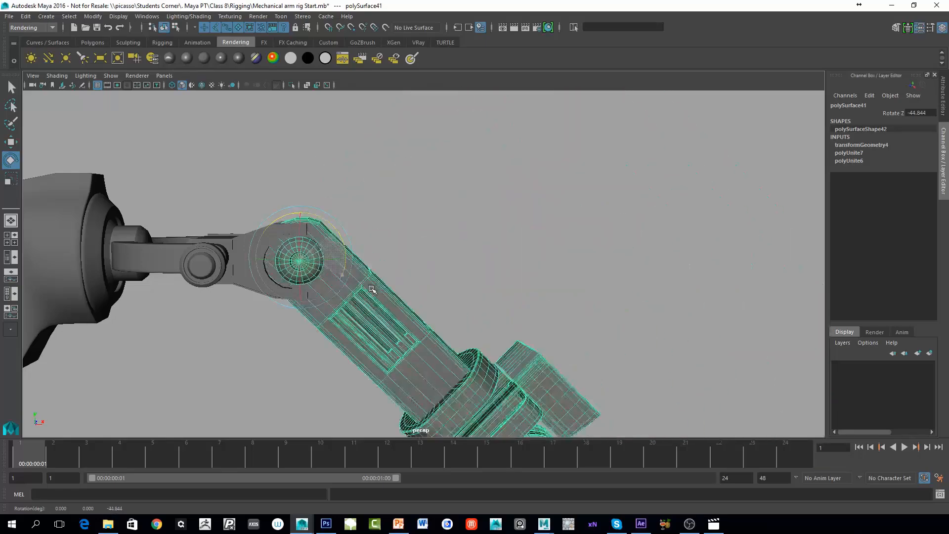
pyautogui.hotkey('ctrl', 'z')
# Switch to the front view and frame the selected forearm with its attached parts.
pyautogui.press('space')
pyautogui.press('space')
pyautogui.press('f')
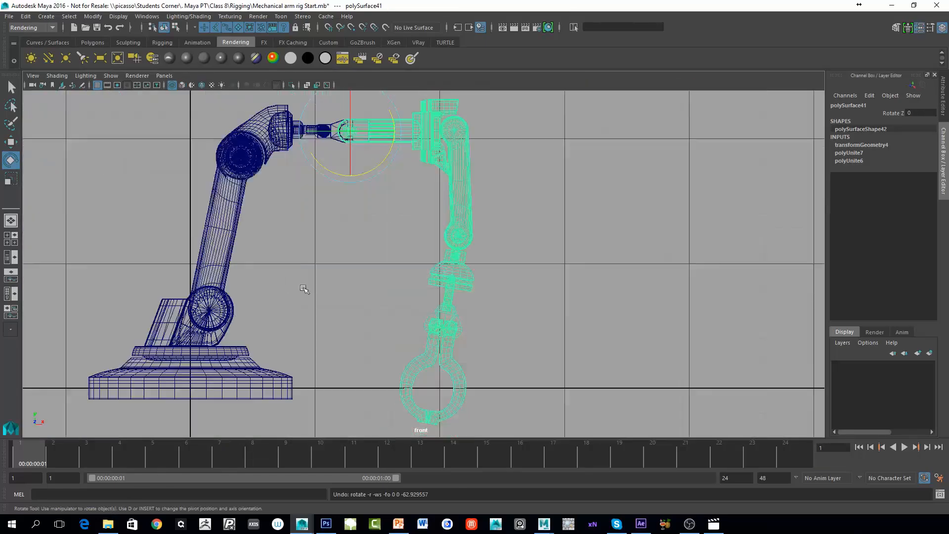
# Examine in the front view how the forearm's pivot lines up with the centre of its round joint, using the Move tool.
pyautogui.keyDown('alt'); pyautogui.moveTo(328, 160); pyautogui.dragTo(369, 278, button='middle'); pyautogui.keyUp('alt')
pyautogui.keyDown('alt'); pyautogui.moveTo(276, 316); pyautogui.dragTo(317, 319, button='right'); pyautogui.keyUp('alt')
pyautogui.keyDown('alt'); pyautogui.moveTo(341, 292); pyautogui.dragTo(413, 316, button='middle'); pyautogui.keyUp('alt')
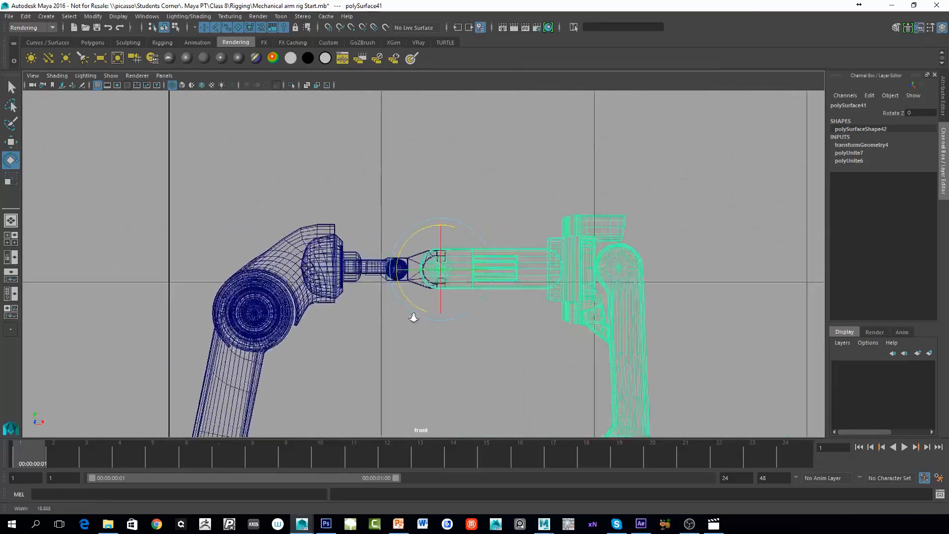
pyautogui.keyDown('alt'); pyautogui.moveTo(414, 316); pyautogui.dragTo(573, 341, button='right'); pyautogui.keyUp('alt')
pyautogui.keyDown('alt'); pyautogui.moveTo(562, 317); pyautogui.dragTo(519, 304, button='middle'); pyautogui.keyUp('alt')
pyautogui.keyDown('alt'); pyautogui.moveTo(467, 311); pyautogui.dragTo(595, 331, button='right'); pyautogui.keyUp('alt')
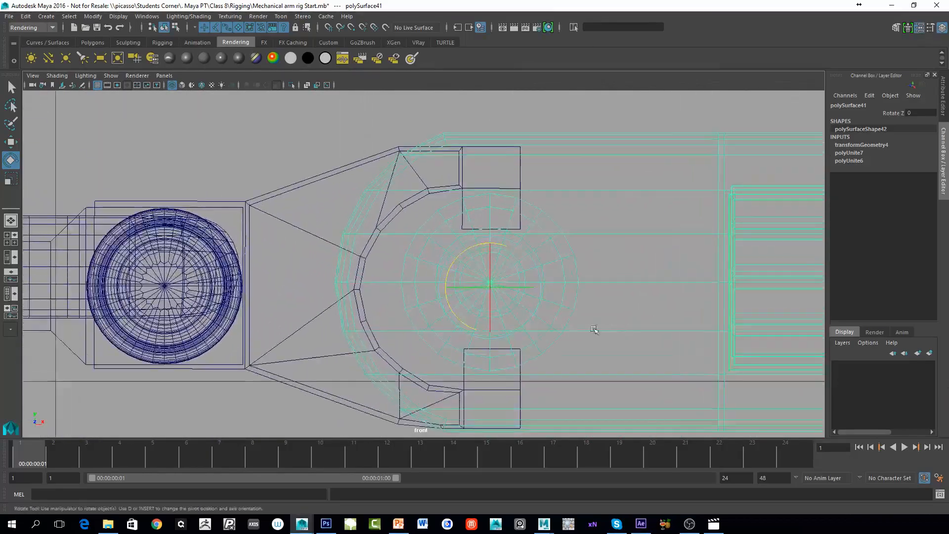
pyautogui.keyDown('alt'); pyautogui.moveTo(464, 308); pyautogui.dragTo(410, 290, button='middle'); pyautogui.keyUp('alt')
pyautogui.press('w')
pyautogui.keyDown('alt'); pyautogui.moveTo(421, 265); pyautogui.dragTo(588, 294, button='right'); pyautogui.keyUp('alt')
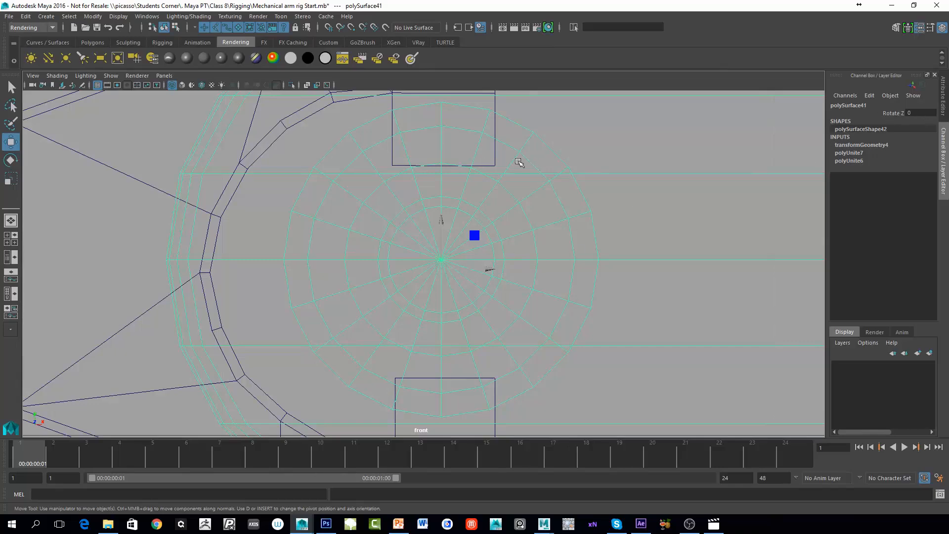
pyautogui.scroll(-5, 520, 163)
pyautogui.scroll(2, 527, 274)
pyautogui.scroll(3, 527, 275)
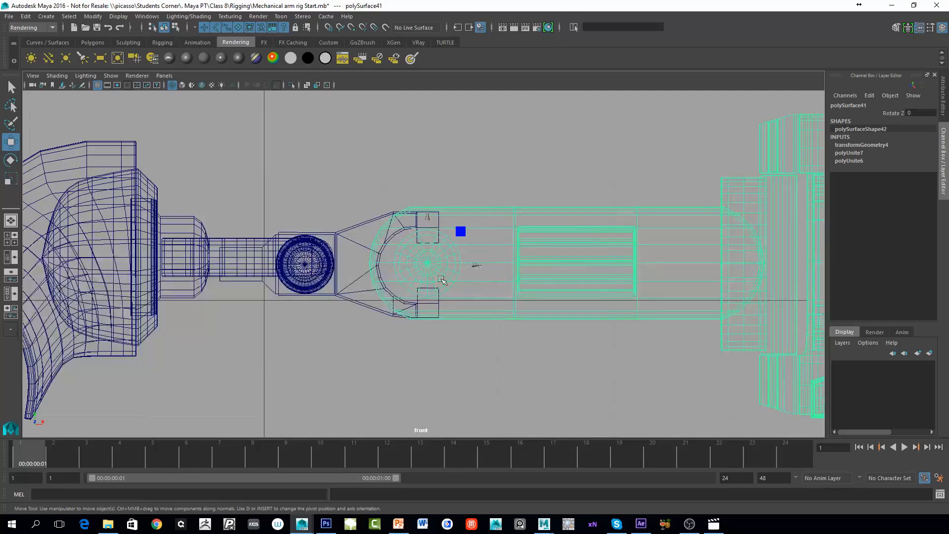
# Unlock Translate X, Translate Y and Translate Z of the forearm polySurface41 in Channel Control.
pyautogui.click(869, 96)
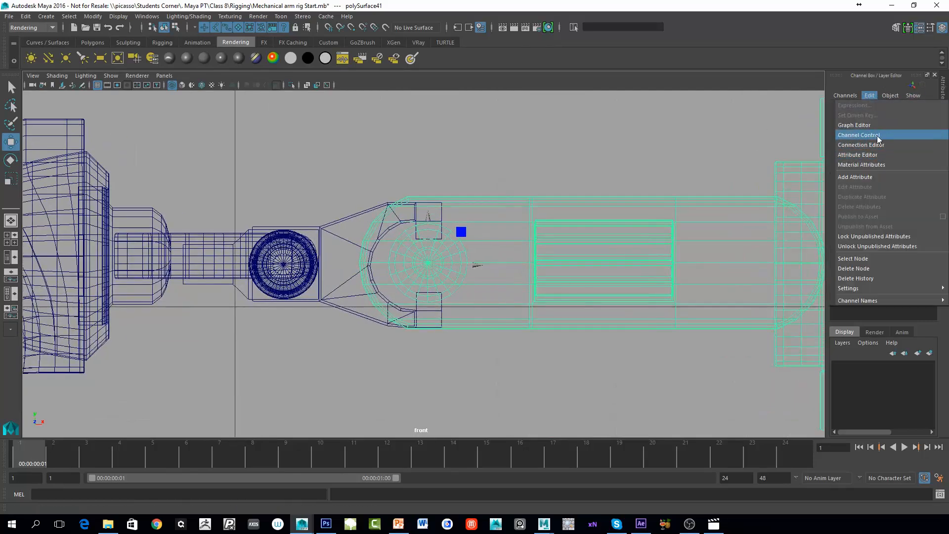
pyautogui.click(877, 135)
pyautogui.click(619, 108)
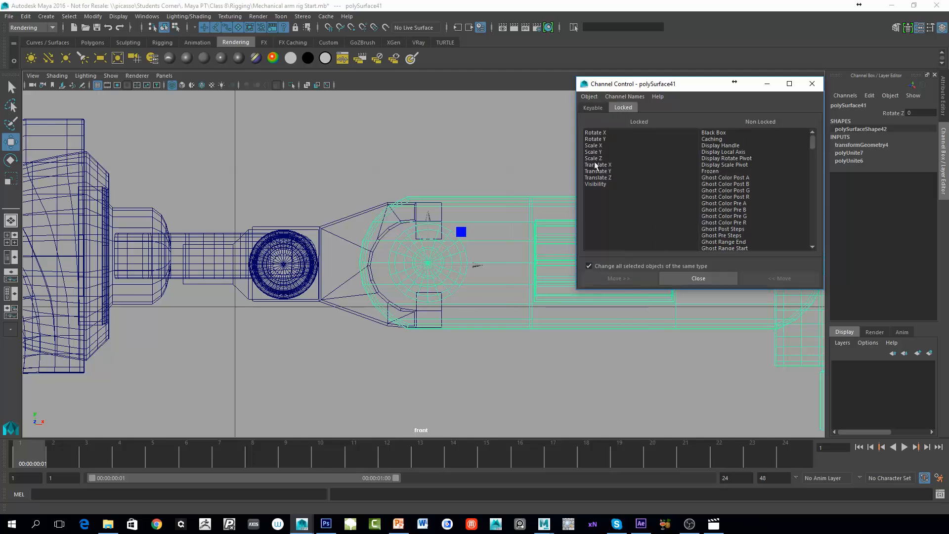
pyautogui.moveTo(609, 165); pyautogui.dragTo(609, 177)
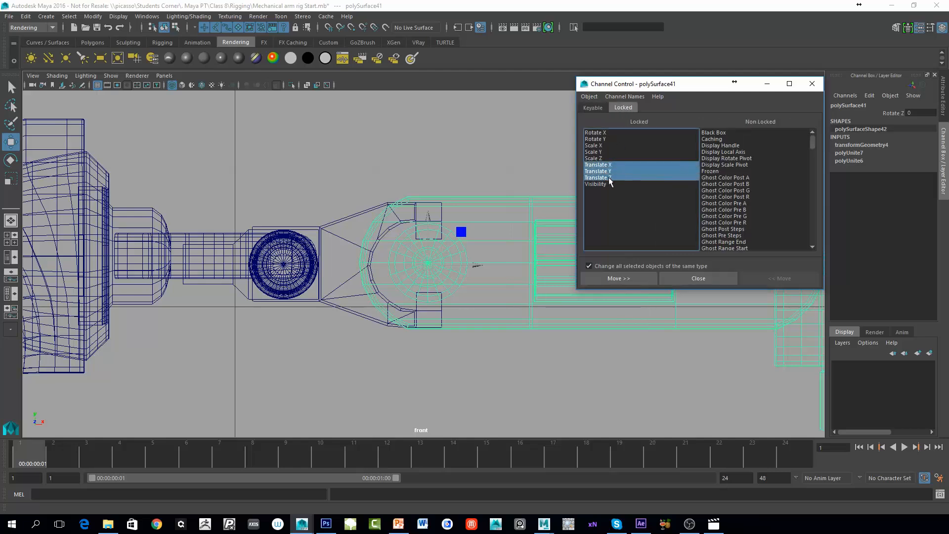
pyautogui.click(614, 278)
# Try setting Translate X, Y and Z of polySurface41 to nonkeyable displayed and undo that change.
pyautogui.click(583, 107)
pyautogui.scroll(-5, 683, 196)
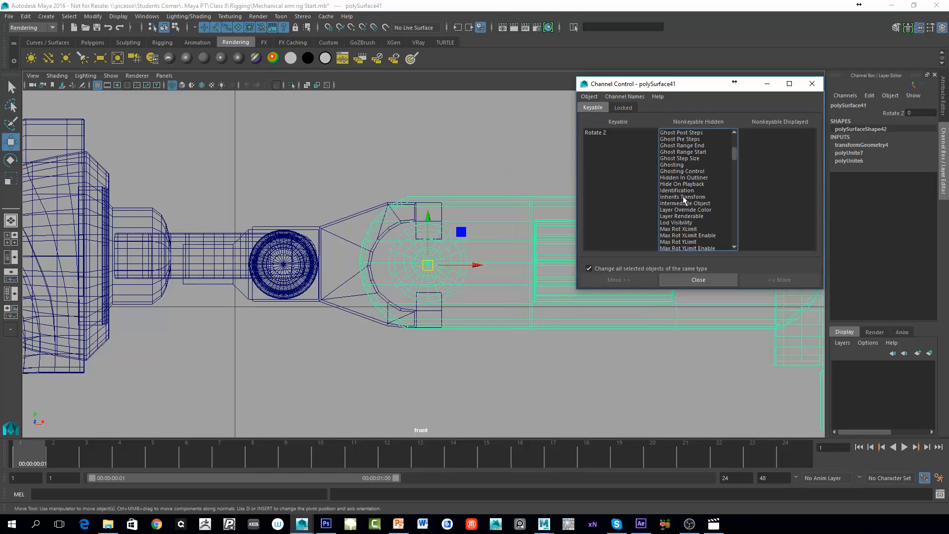
pyautogui.click(676, 197)
pyautogui.press('t')
pyautogui.scroll(-1, 690, 229)
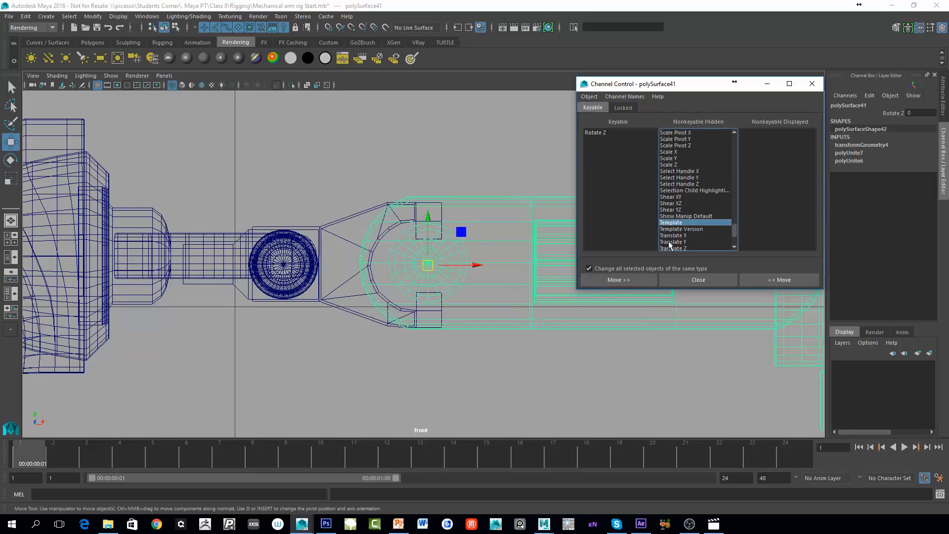
pyautogui.click(676, 235)
pyautogui.scroll(-1, 686, 227)
pyautogui.keyDown('shift'); pyautogui.click(683, 229); pyautogui.keyUp('shift')
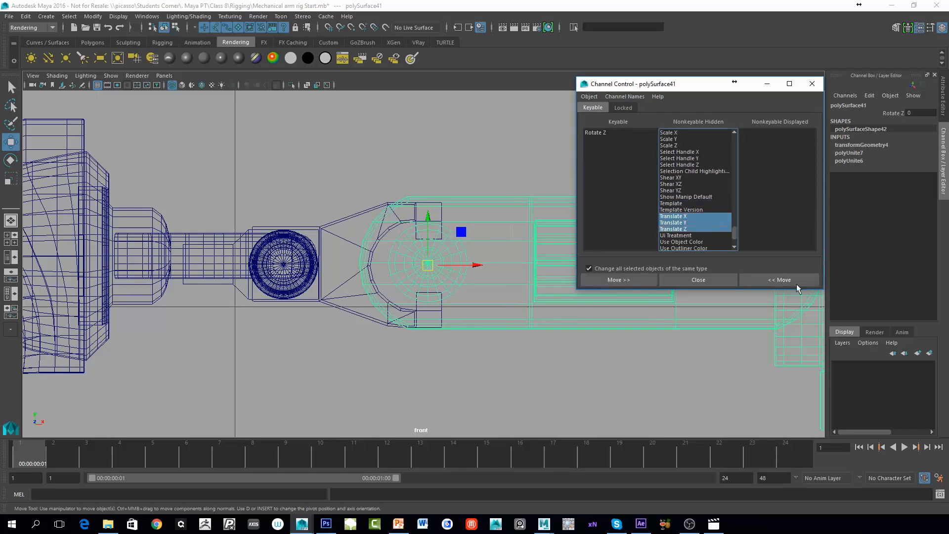
pyautogui.click(612, 280)
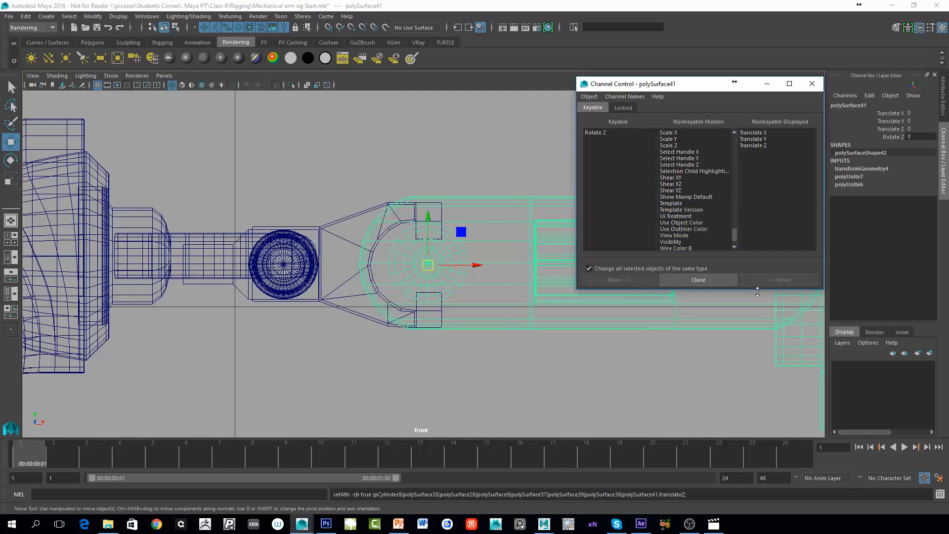
pyautogui.hotkey('ctrl', 'z')
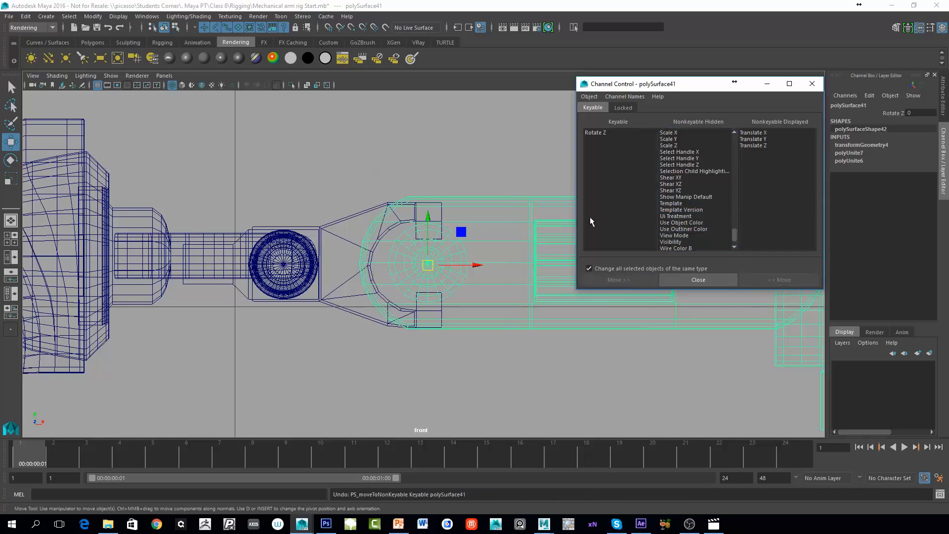
# Make Translate X, Translate Y and Translate Z of polySurface41 keyable and close Channel Control.
pyautogui.scroll(-1, 671, 218)
pyautogui.click(676, 210)
pyautogui.press('t')
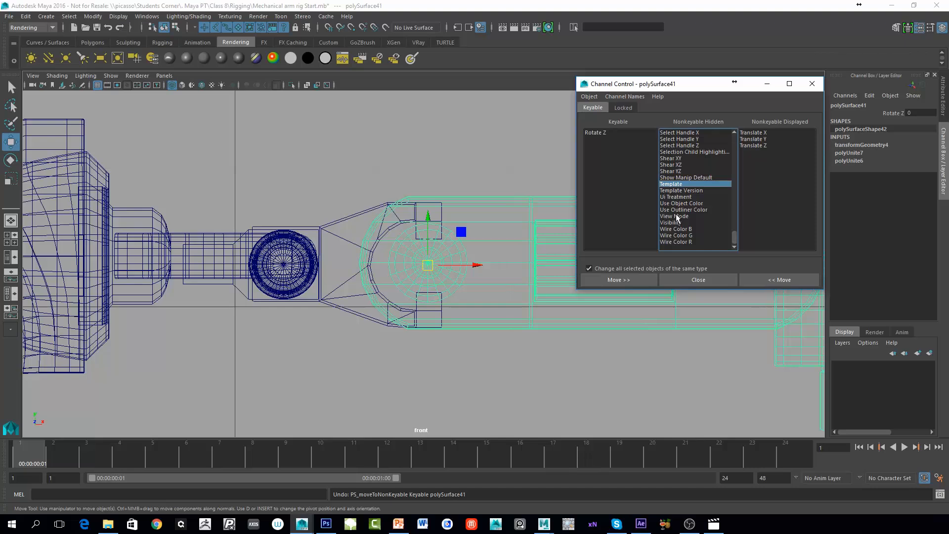
pyautogui.moveTo(756, 132); pyautogui.dragTo(760, 147)
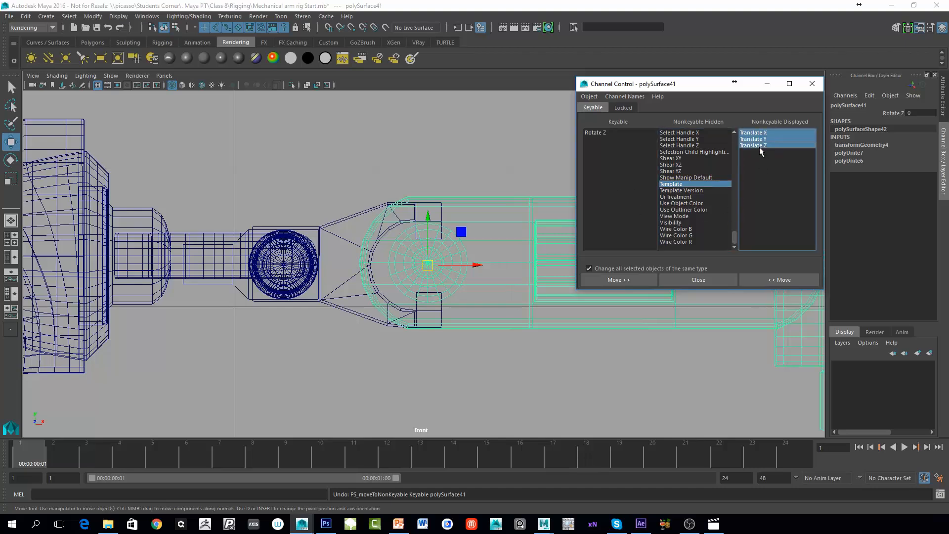
pyautogui.click(764, 279)
pyautogui.click(764, 278)
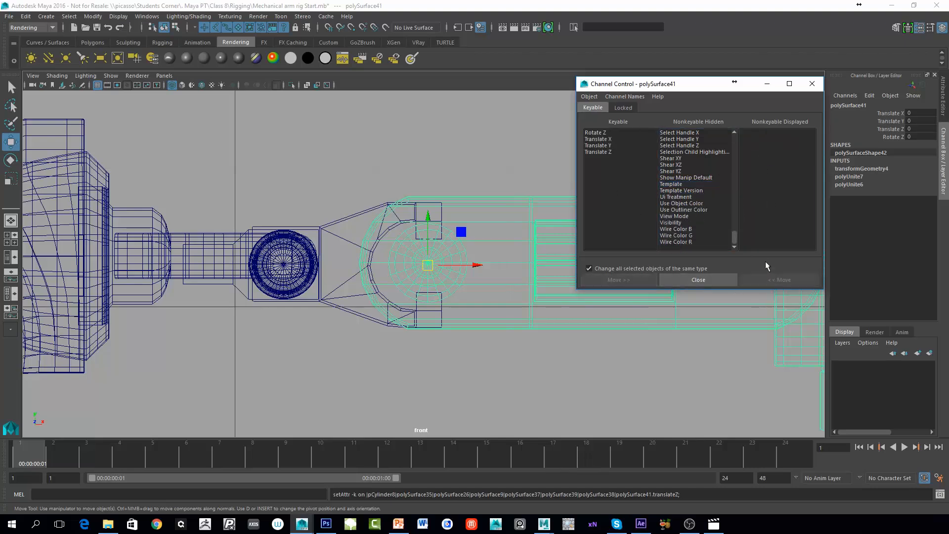
pyautogui.click(813, 84)
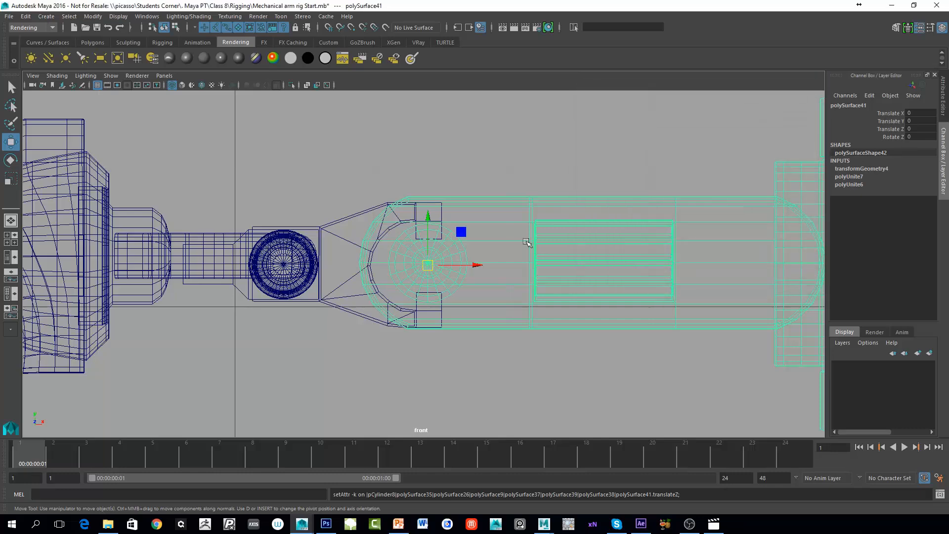
# Move the forearm's pivot slightly upward onto the centre of its round joint.
pyautogui.scroll(5, 352, 295)
pyautogui.press('Insert')
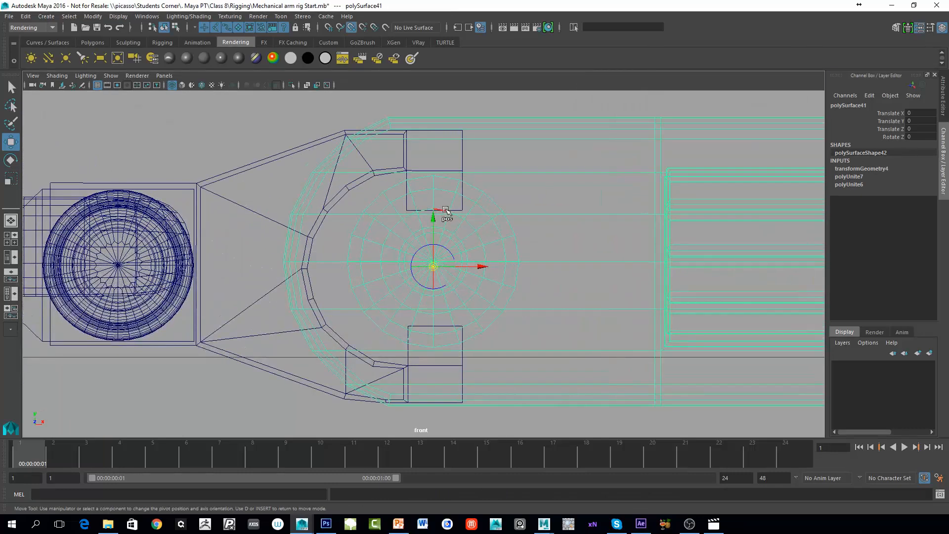
pyautogui.moveTo(434, 220); pyautogui.dragTo(435, 214)
pyautogui.press('Insert')
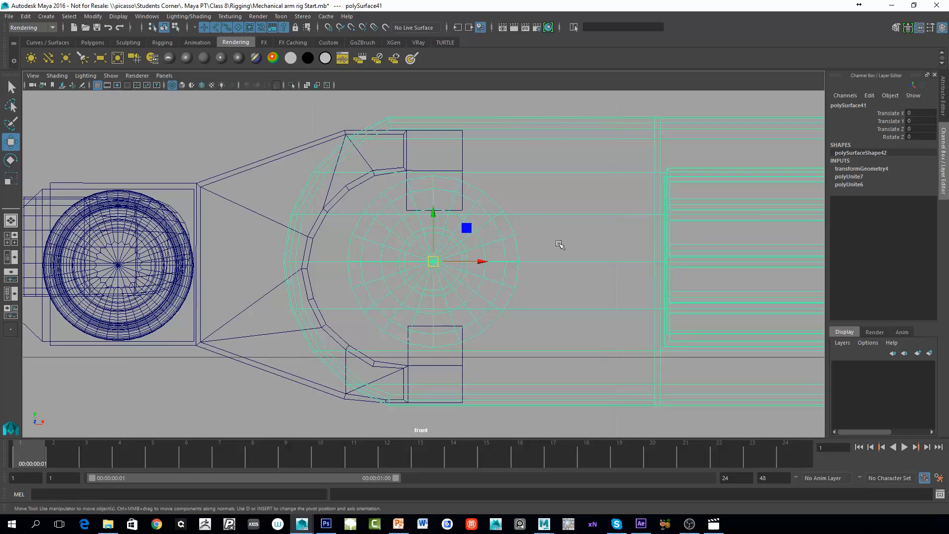
# Lock and hide Translate X, Translate Y and Translate Z of polySurface41, and deselect it.
pyautogui.moveTo(894, 114); pyautogui.dragTo(895, 129)
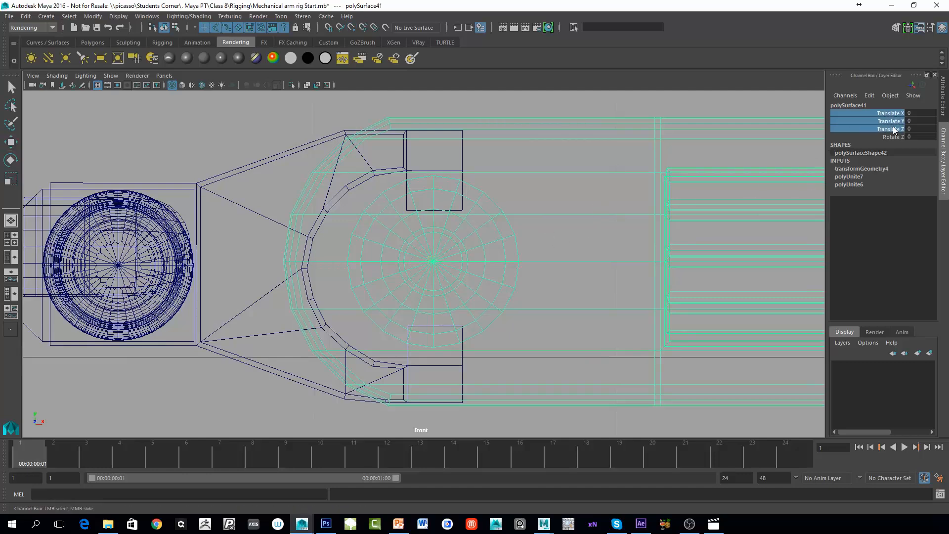
pyautogui.rightClick(895, 126)
pyautogui.click(860, 325)
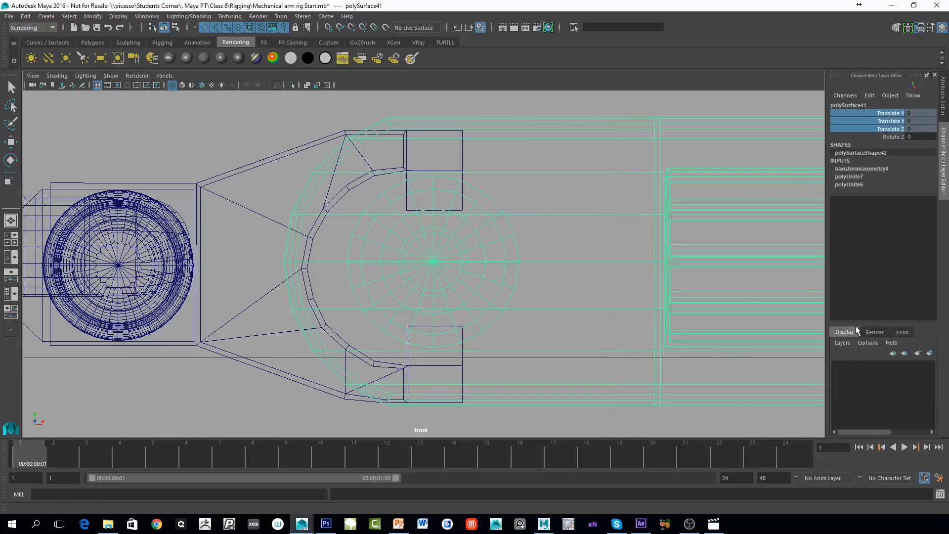
pyautogui.rightClick(889, 127)
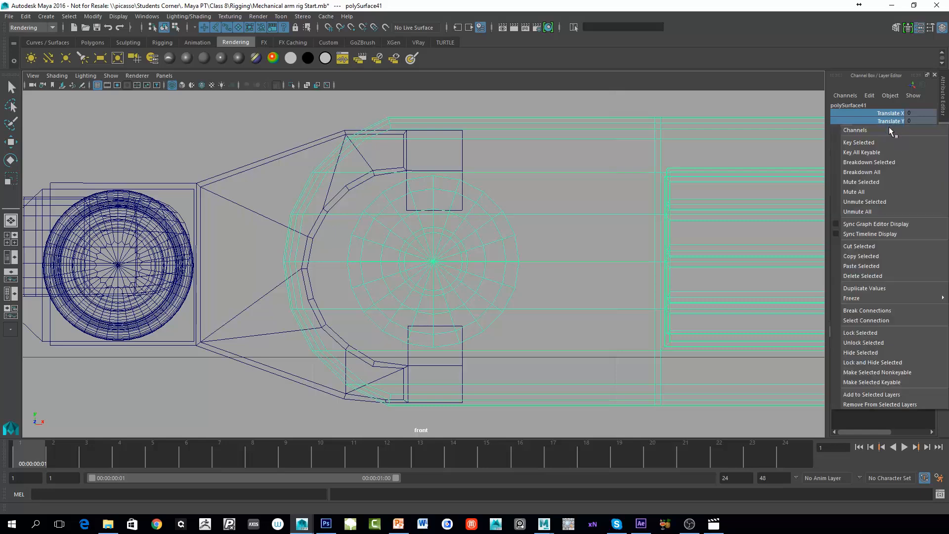
pyautogui.click(861, 352)
pyautogui.press('w')
pyautogui.scroll(-8, 536, 150)
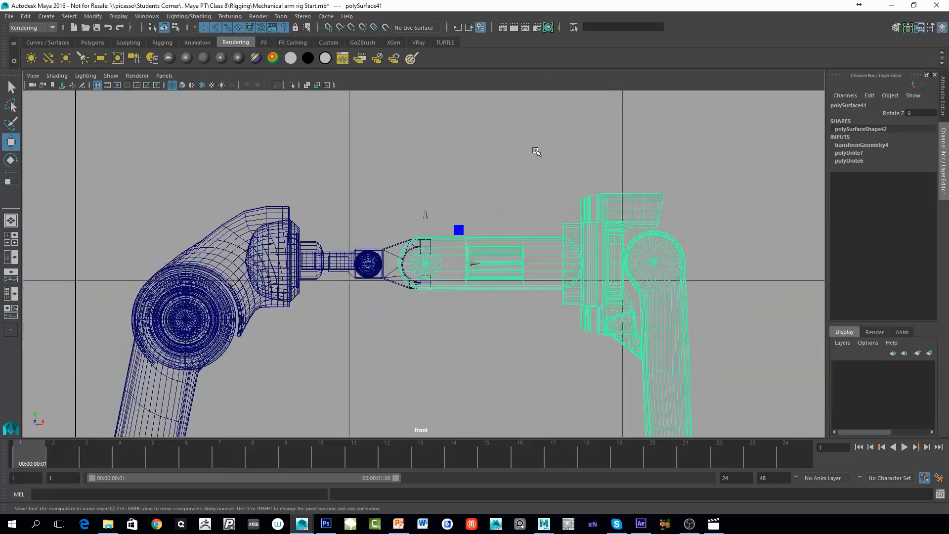
pyautogui.click(540, 145)
# Test-rotate the forearm polySurface41 about its adjusted pivot in the perspective view and undo the rotation.
pyautogui.scroll(5, 541, 144)
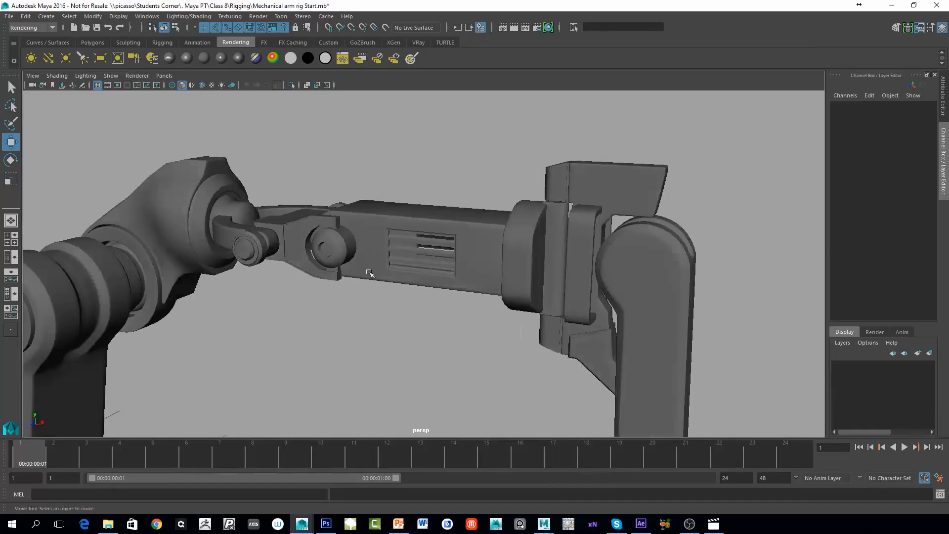
pyautogui.keyDown('alt'); pyautogui.moveTo(369, 274); pyautogui.dragTo(464, 261, button='middle'); pyautogui.keyUp('alt')
pyautogui.keyDown('alt'); pyautogui.moveTo(467, 301); pyautogui.dragTo(560, 323, button='right'); pyautogui.keyUp('alt')
pyautogui.keyDown('alt'); pyautogui.moveTo(439, 238); pyautogui.dragTo(466, 254); pyautogui.keyUp('alt')
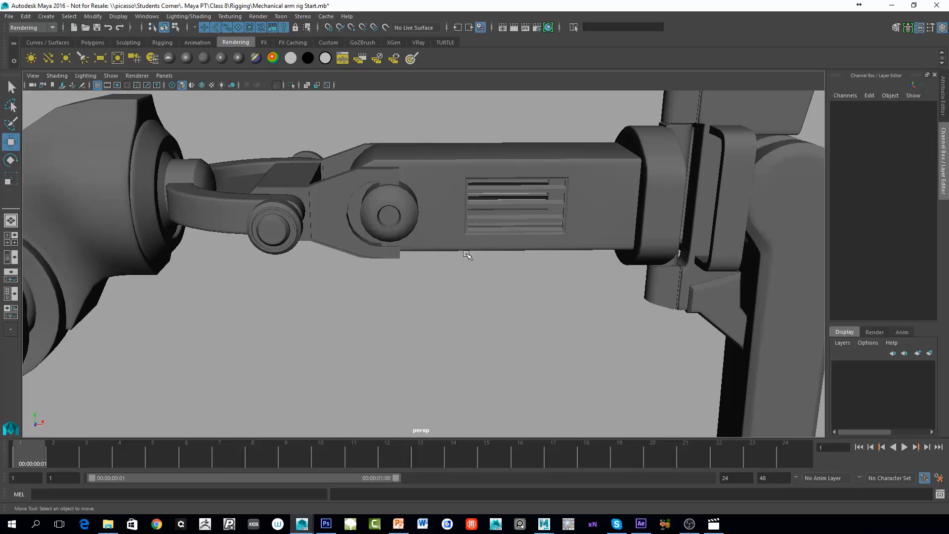
pyautogui.scroll(5, 468, 267)
pyautogui.click(370, 147)
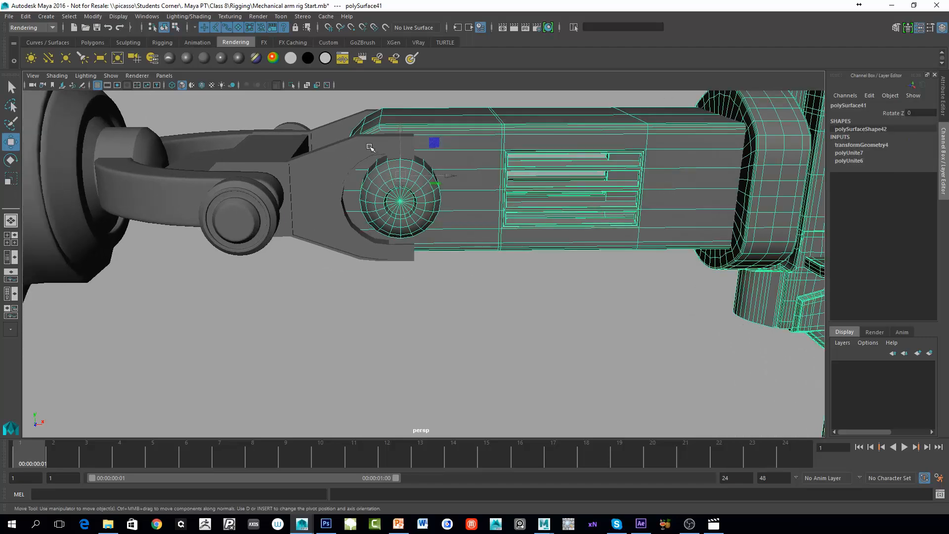
pyautogui.scroll(-3, 465, 281)
pyautogui.press('e')
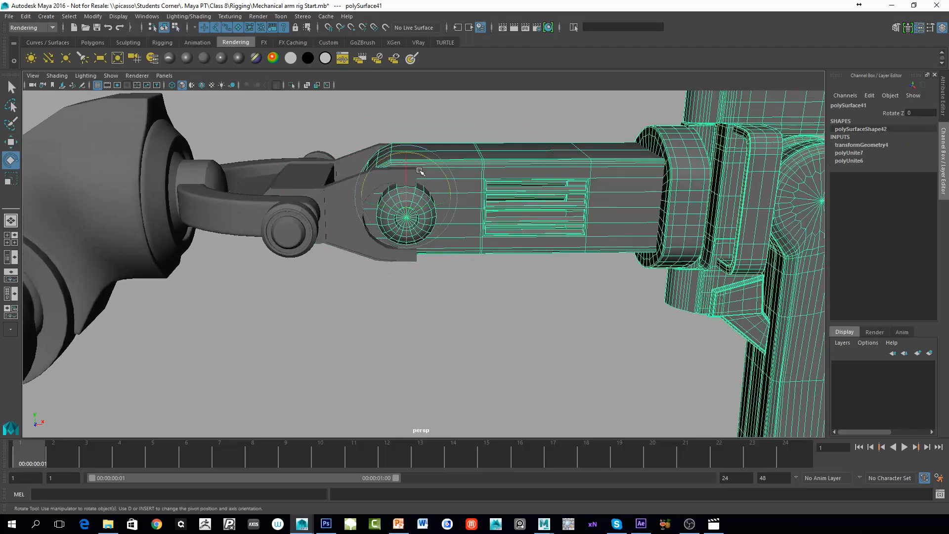
pyautogui.moveTo(421, 171); pyautogui.dragTo(445, 213)
pyautogui.hotkey('ctrl', 'z')
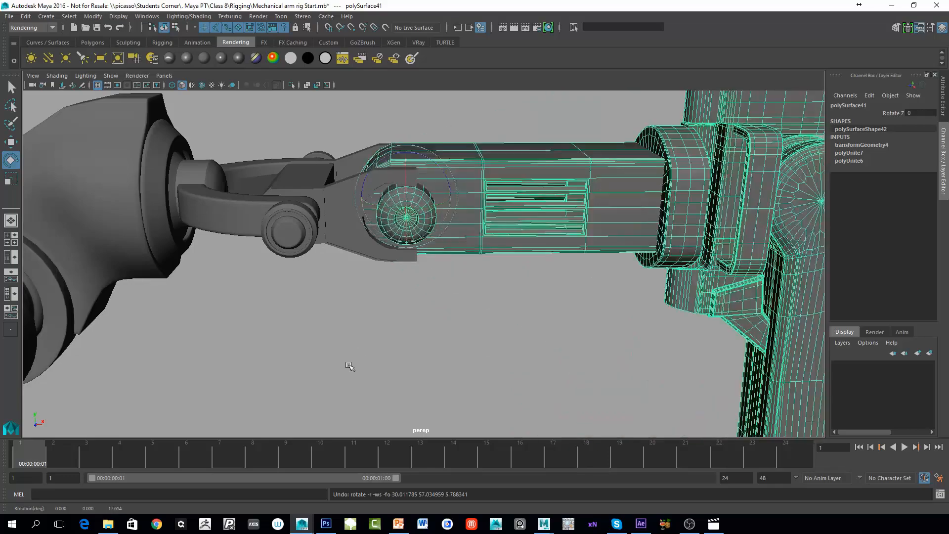
# Test-rotate the forked bracket that holds the forearm's round joint and undo the rotation.
pyautogui.click(348, 366)
pyautogui.click(360, 212)
pyautogui.moveTo(333, 162); pyautogui.dragTo(311, 255)
pyautogui.hotkey('ctrl', 'z')
pyautogui.click(299, 260)
# Test-rotate polySurface39, the hinge link at the elbow's end, around its X axis twice, undoing each rotation.
pyautogui.click(300, 231)
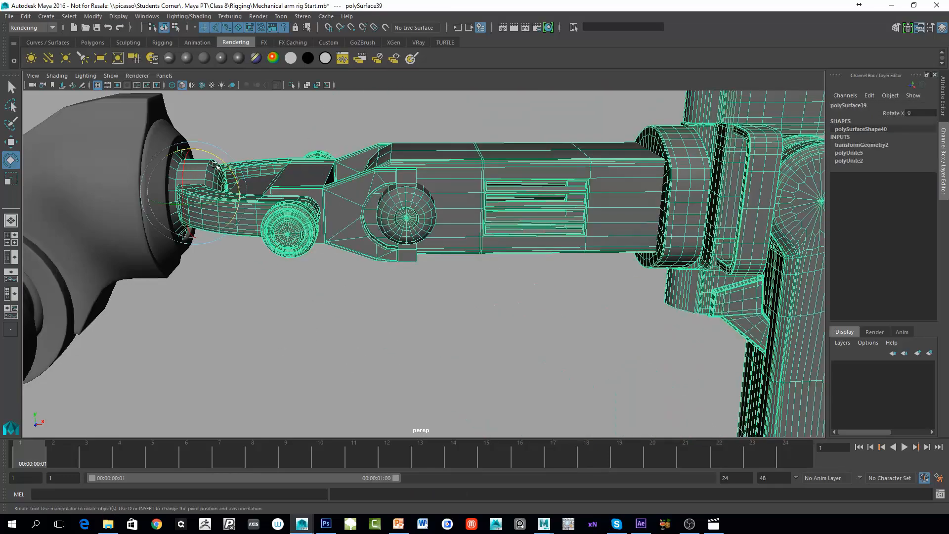
pyautogui.keyDown('alt'); pyautogui.moveTo(192, 178); pyautogui.dragTo(167, 194); pyautogui.keyUp('alt')
pyautogui.moveTo(208, 169); pyautogui.dragTo(228, 165)
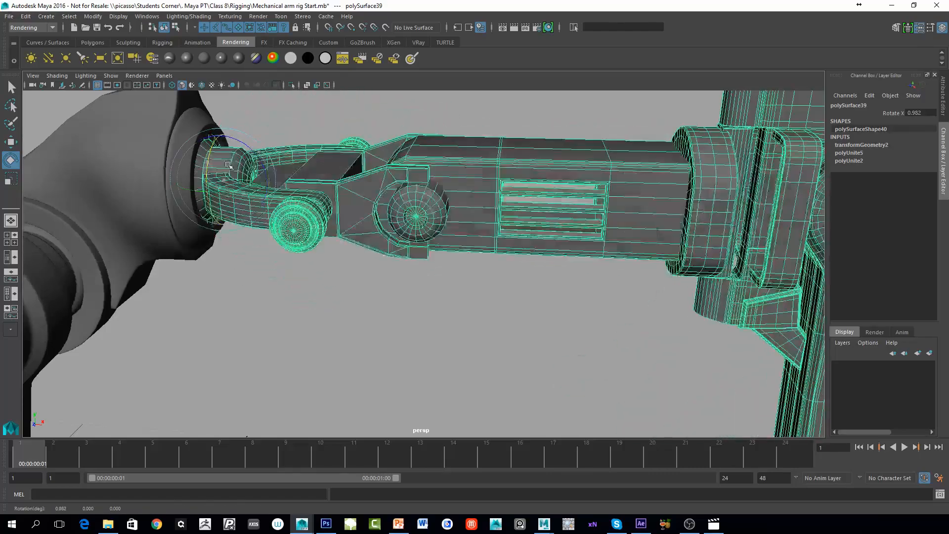
pyautogui.scroll(-2, 479, 288)
pyautogui.hotkey('ctrl', 'z')
pyautogui.scroll(-5, 479, 288)
pyautogui.keyDown('alt'); pyautogui.moveTo(479, 288); pyautogui.dragTo(251, 380); pyautogui.keyUp('alt')
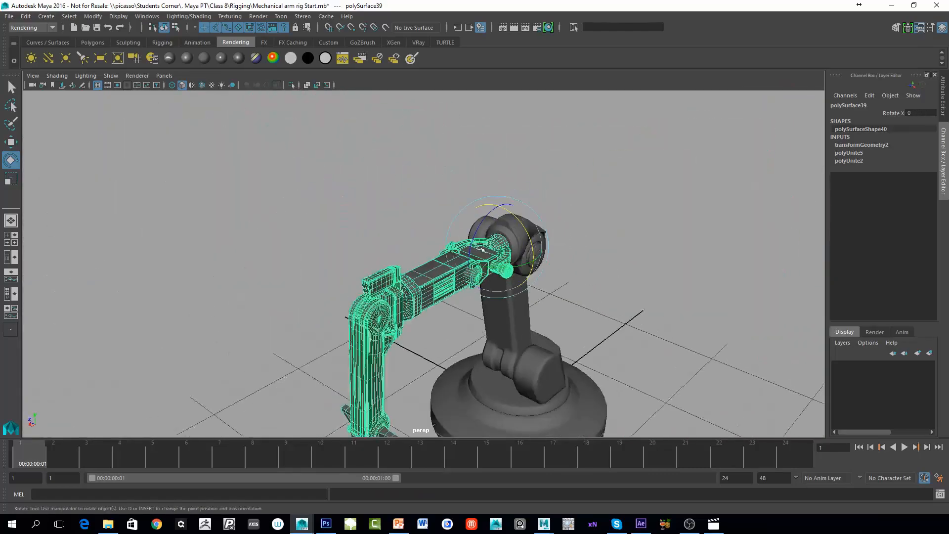
pyautogui.keyDown('alt'); pyautogui.moveTo(480, 247); pyautogui.dragTo(601, 179); pyautogui.keyUp('alt')
pyautogui.click(885, 114)
pyautogui.moveTo(658, 238); pyautogui.dragTo(822, 179, button='middle')
pyautogui.hotkey('ctrl', 'z')
# Test-rotate the elbow housing polySurface37 around its Z axis and undo the rotation.
pyautogui.keyDown('alt'); pyautogui.moveTo(550, 197); pyautogui.dragTo(613, 272); pyautogui.keyUp('alt')
pyautogui.scroll(2, 483, 217)
pyautogui.keyDown('alt'); pyautogui.moveTo(483, 214); pyautogui.dragTo(606, 253, button='middle'); pyautogui.keyUp('alt')
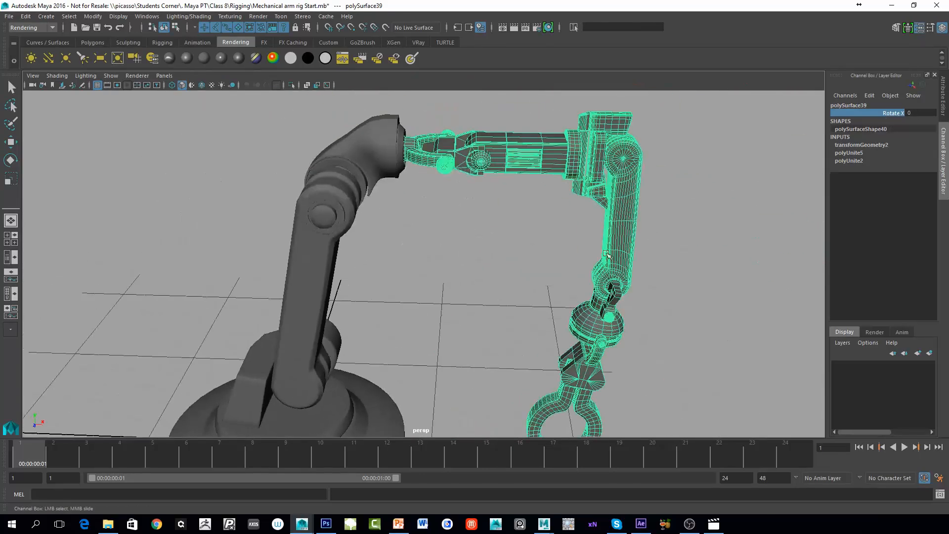
pyautogui.click(374, 163)
pyautogui.press('e')
pyautogui.click(893, 113)
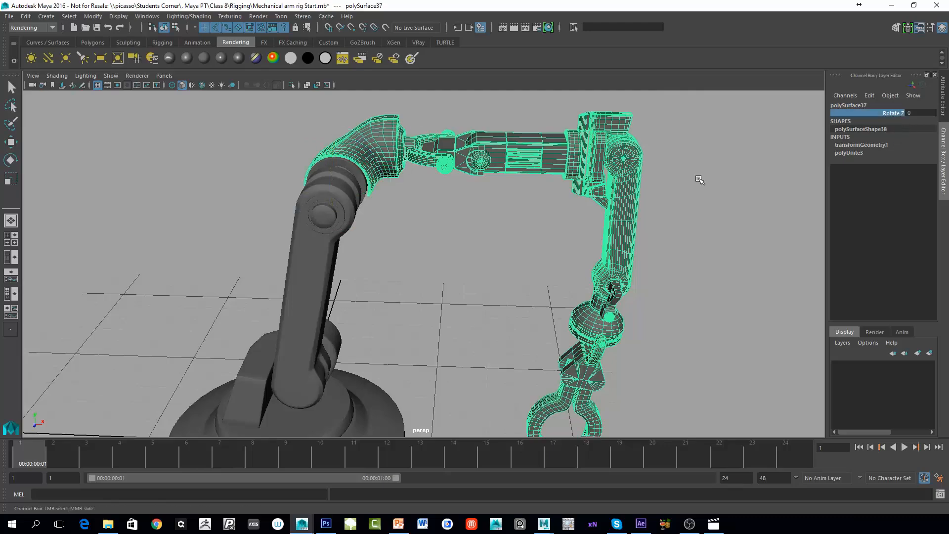
pyautogui.moveTo(699, 180); pyautogui.dragTo(492, 231, button='middle')
pyautogui.hotkey('ctrl', 'z')
# Test-rotate the lower arm polySurface26 around its Z axis and restore its starting rotation.
pyautogui.click(317, 277)
pyautogui.scroll(-3, 322, 275)
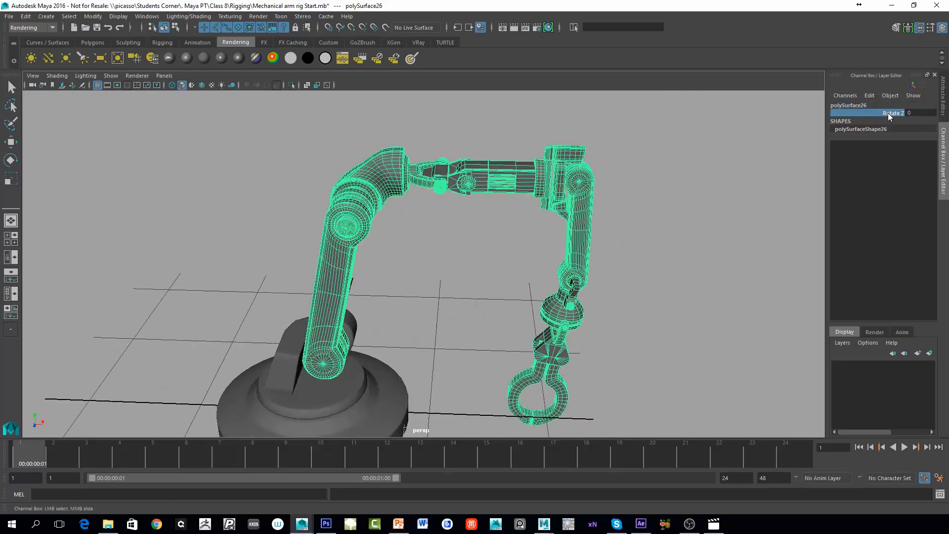
pyautogui.moveTo(789, 212); pyautogui.dragTo(671, 115, button='middle')
pyautogui.moveTo(676, 281); pyautogui.dragTo(809, 256, button='middle')
# Select polySurface35, the turntable on top of the base, and examine its rotation axes with the Rotate tool.
pyautogui.keyDown('alt'); pyautogui.moveTo(398, 270); pyautogui.dragTo(458, 260); pyautogui.keyUp('alt')
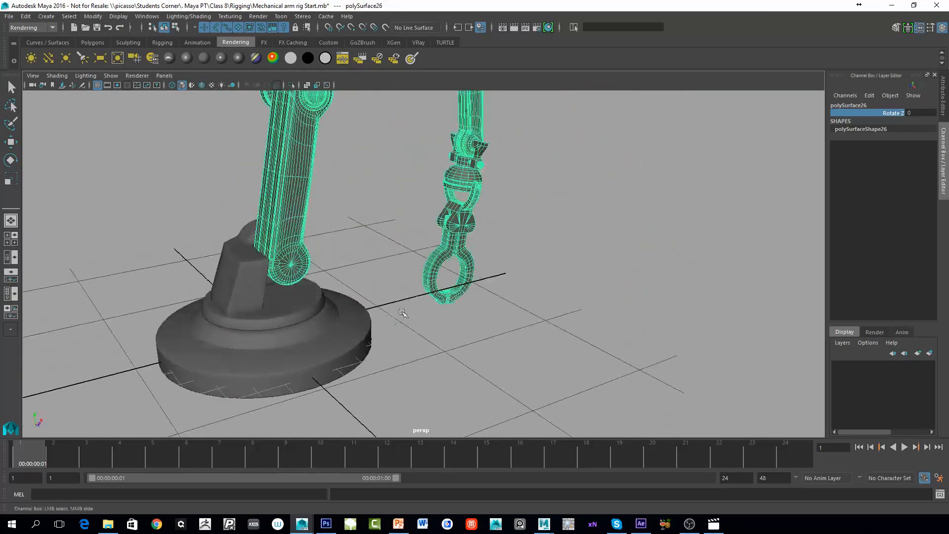
pyautogui.click(303, 305)
pyautogui.keyDown('alt'); pyautogui.moveTo(303, 304); pyautogui.dragTo(309, 373, button='middle'); pyautogui.keyUp('alt')
pyautogui.scroll(-5, 388, 324)
pyautogui.keyDown('alt'); pyautogui.moveTo(509, 294); pyautogui.dragTo(499, 265, button='middle'); pyautogui.keyUp('alt')
pyautogui.press('e')
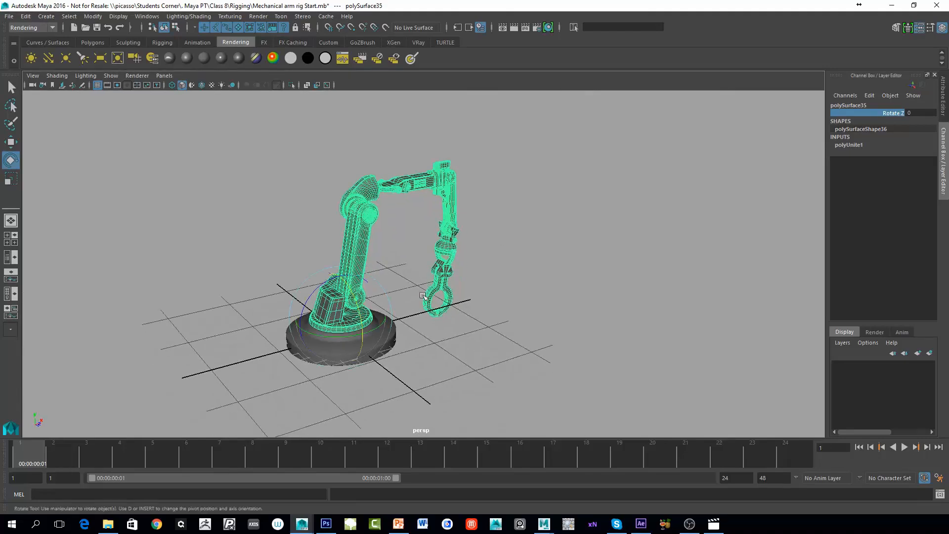
pyautogui.moveTo(499, 265)
pyautogui.keyDown('alt'); pyautogui.mouseDown()
pyautogui.moveTo(414, 317)
pyautogui.moveTo(369, 325)
pyautogui.moveTo(381, 307)
pyautogui.moveTo(348, 323)
pyautogui.moveTo(390, 293)
pyautogui.mouseUp(); pyautogui.keyUp('alt')
pyautogui.moveTo(534, 256)
pyautogui.keyDown('alt'); pyautogui.mouseDown()
pyautogui.moveTo(563, 257)
pyautogui.moveTo(521, 256)
pyautogui.mouseUp(); pyautogui.keyUp('alt')
pyautogui.keyDown('alt'); pyautogui.moveTo(522, 256); pyautogui.dragTo(668, 208, button='right'); pyautogui.keyUp('alt')
pyautogui.keyDown('alt'); pyautogui.moveTo(386, 289); pyautogui.dragTo(483, 269, button='right'); pyautogui.keyUp('alt')
pyautogui.keyDown('alt'); pyautogui.moveTo(483, 269); pyautogui.dragTo(515, 263, button='middle'); pyautogui.keyUp('alt')
pyautogui.press('w')
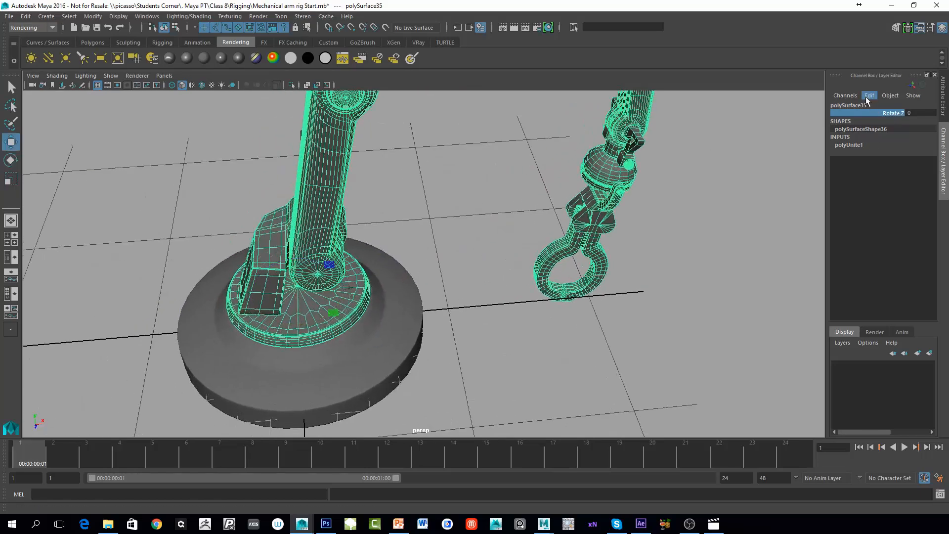
# Make the hidden Rotate Y channel of the turntable polySurface35 keyable using Channel Control.
pyautogui.click(868, 96)
pyautogui.click(880, 133)
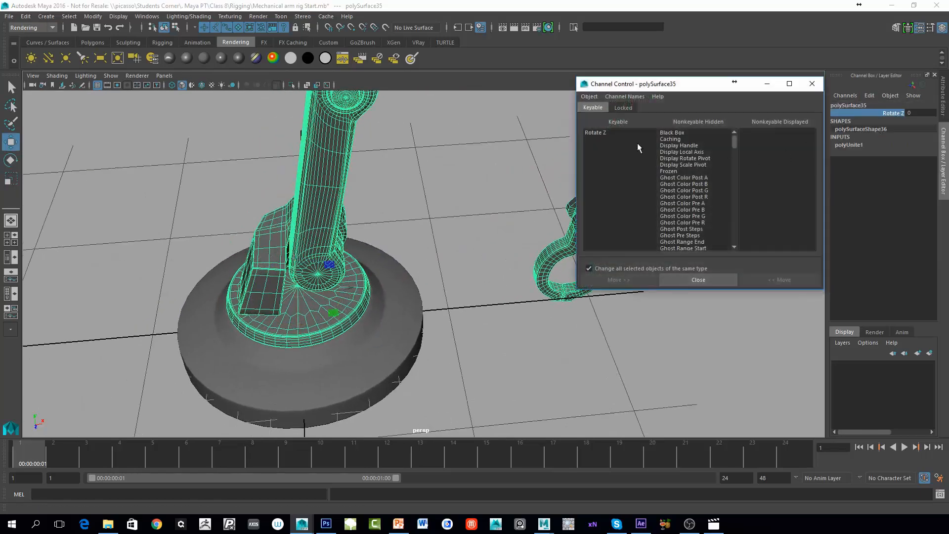
pyautogui.click(676, 164)
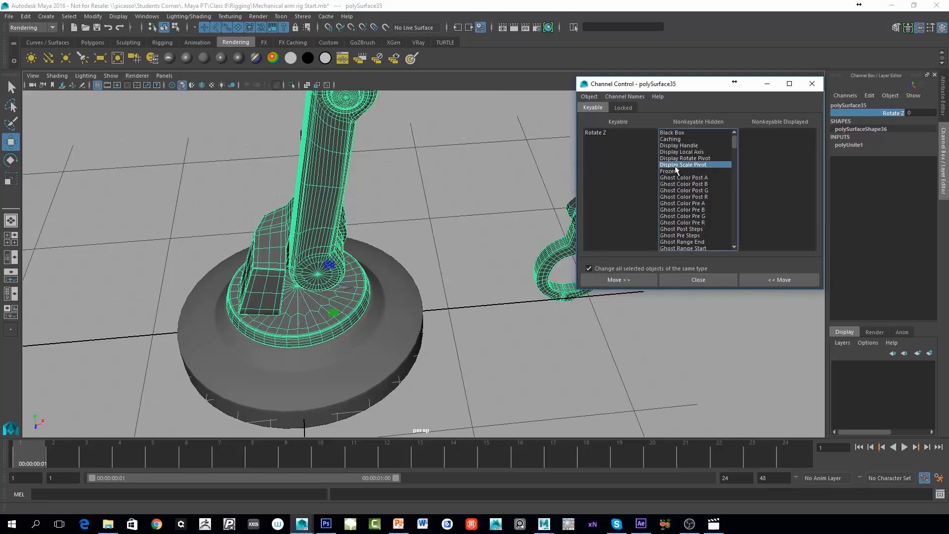
pyautogui.press('r')
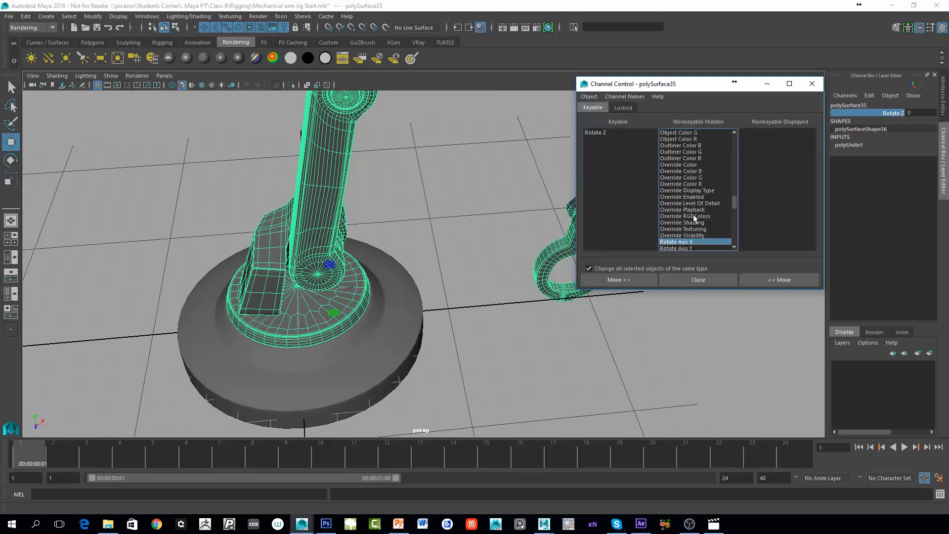
pyautogui.scroll(-5, 680, 243)
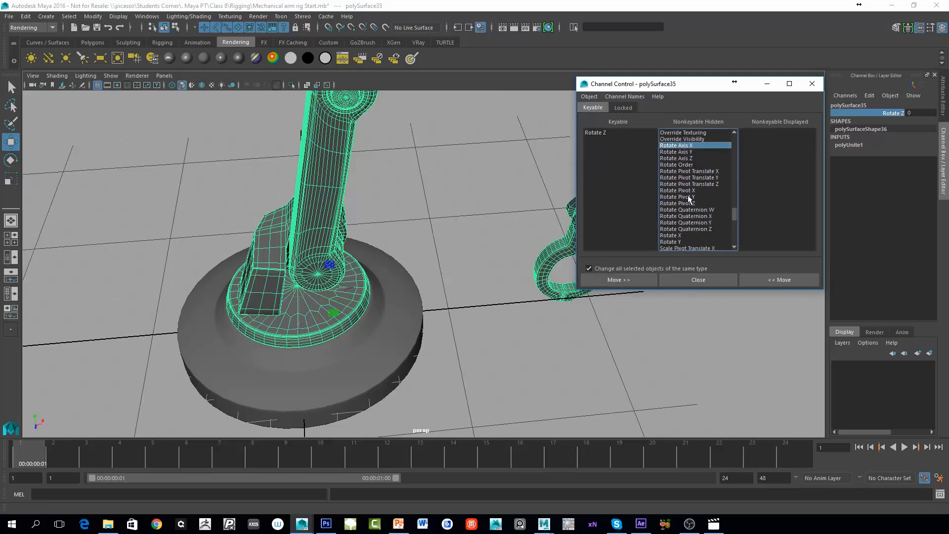
pyautogui.click(673, 236)
pyautogui.keyDown('shift'); pyautogui.click(674, 242); pyautogui.keyUp('shift')
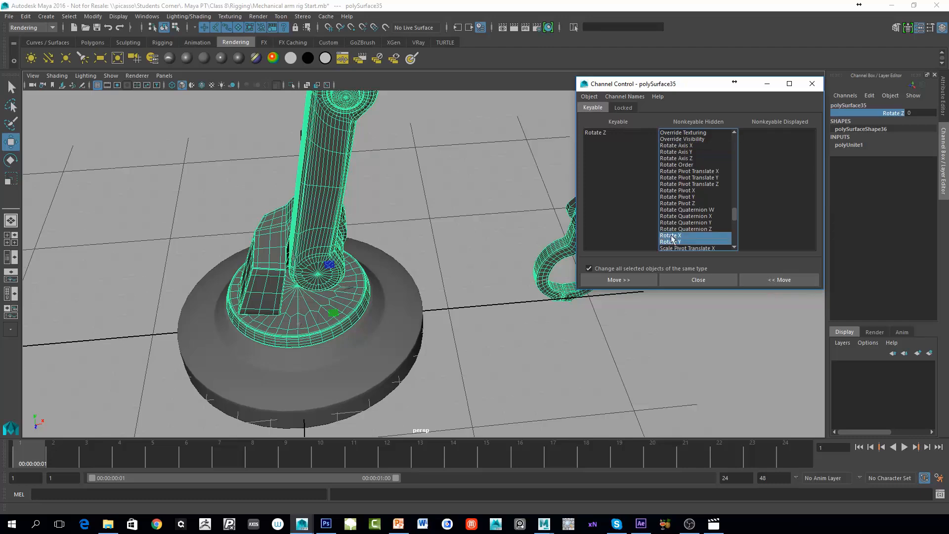
pyautogui.click(676, 242)
pyautogui.click(785, 281)
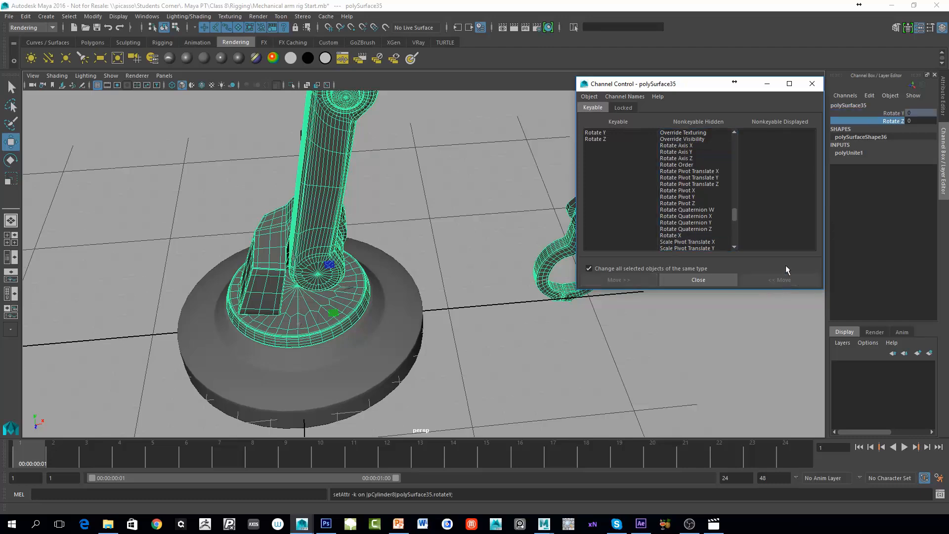
pyautogui.click(812, 85)
# Unlock Rotate Y on the turntable, and lock and hide its Rotate Z channel.
pyautogui.rightClick(891, 112)
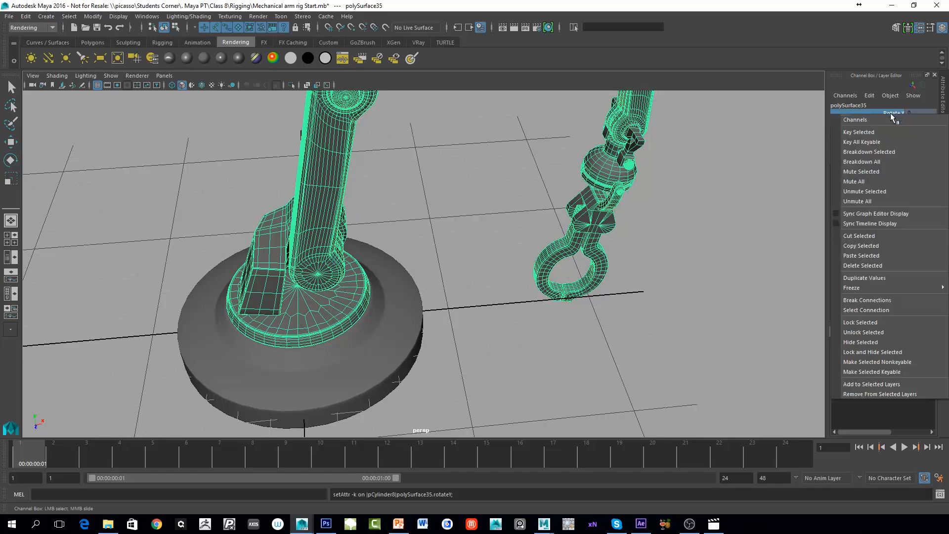
pyautogui.click(870, 337)
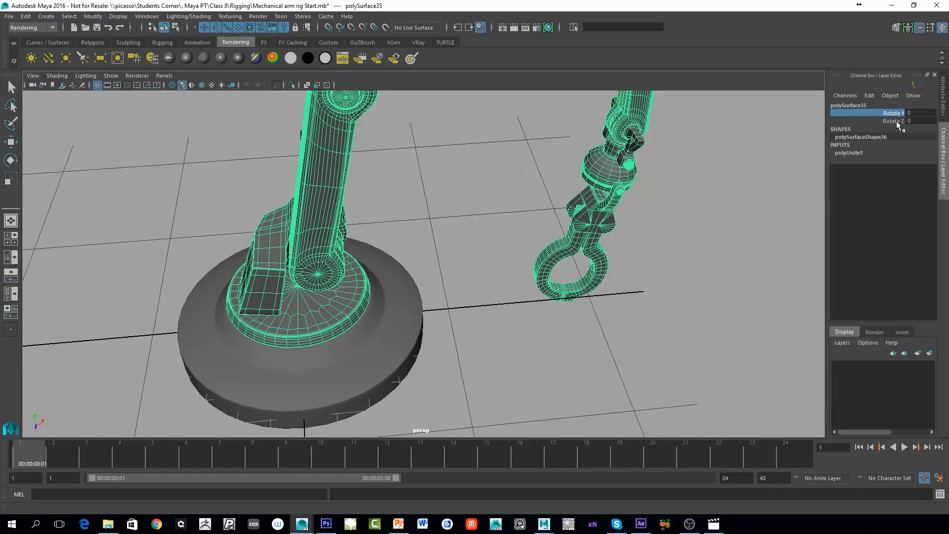
pyautogui.click(895, 120)
pyautogui.rightClick(896, 121)
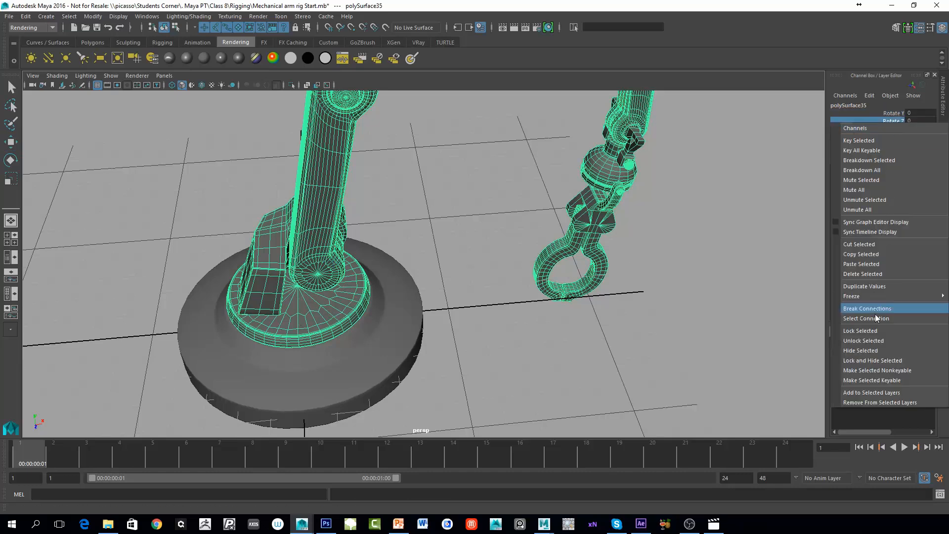
pyautogui.click(886, 360)
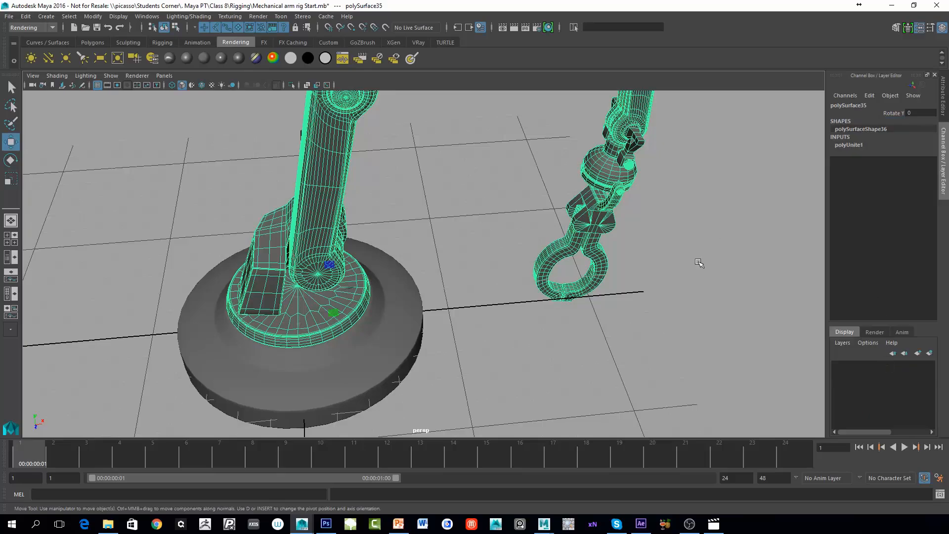
# Test-rotate the turntable polySurface35 around its Y axis and undo the rotation.
pyautogui.click(895, 114)
pyautogui.moveTo(554, 292); pyautogui.dragTo(677, 227, button='middle')
pyautogui.keyDown('alt'); pyautogui.moveTo(582, 308); pyautogui.dragTo(237, 321, button='right'); pyautogui.keyUp('alt')
pyautogui.hotkey('ctrl', 'z')
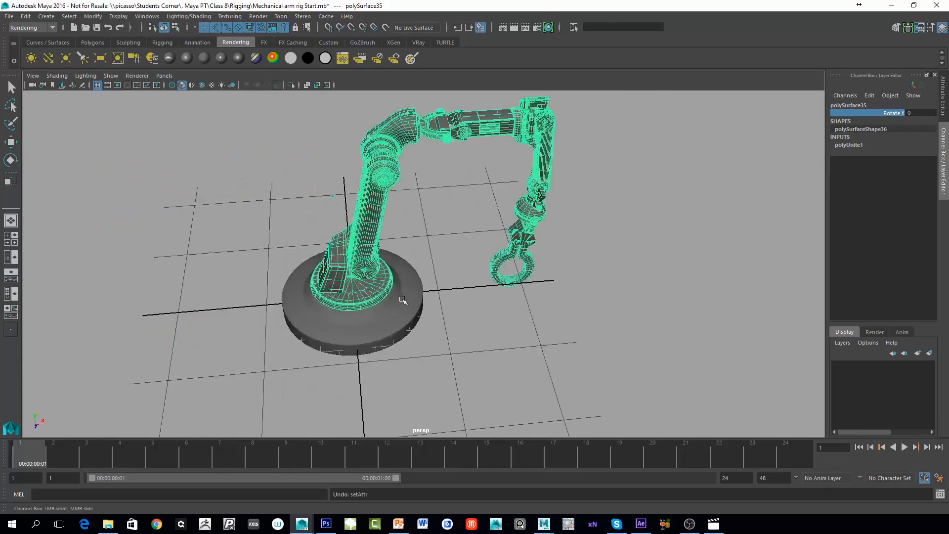
# Inspect the whole arm, selecting the wrist links and dome joint to check their exposed channels and rotation values.
pyautogui.keyDown('alt'); pyautogui.moveTo(483, 302); pyautogui.dragTo(430, 299, button='right'); pyautogui.keyUp('alt')
pyautogui.keyDown('alt'); pyautogui.moveTo(430, 299); pyautogui.dragTo(406, 256); pyautogui.keyUp('alt')
pyautogui.keyDown('alt'); pyautogui.moveTo(406, 255); pyautogui.dragTo(608, 304, button='right'); pyautogui.keyUp('alt')
pyautogui.keyDown('alt'); pyautogui.moveTo(608, 304); pyautogui.dragTo(597, 213, button='middle'); pyautogui.keyUp('alt')
pyautogui.keyDown('alt'); pyautogui.moveTo(551, 180); pyautogui.dragTo(467, 182, button='right'); pyautogui.keyUp('alt')
pyautogui.keyDown('alt'); pyautogui.moveTo(467, 182); pyautogui.dragTo(460, 233, button='middle'); pyautogui.keyUp('alt')
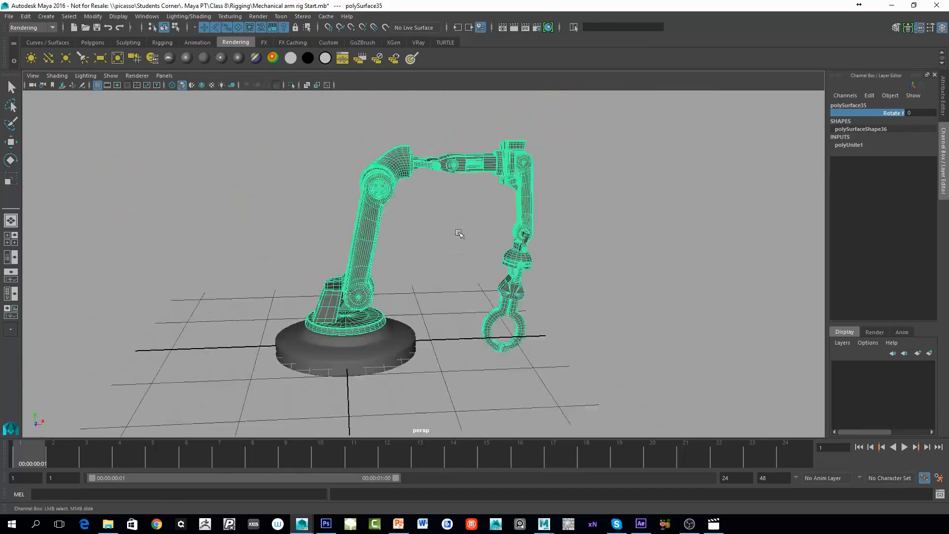
pyautogui.keyDown('alt'); pyautogui.moveTo(459, 233); pyautogui.dragTo(624, 296, button='right'); pyautogui.keyUp('alt')
pyautogui.keyDown('alt'); pyautogui.moveTo(624, 296); pyautogui.dragTo(553, 244, button='middle'); pyautogui.keyUp('alt')
pyautogui.click(582, 223)
pyautogui.press('w')
pyautogui.keyDown('alt'); pyautogui.moveTo(553, 245); pyautogui.dragTo(623, 252, button='right'); pyautogui.keyUp('alt')
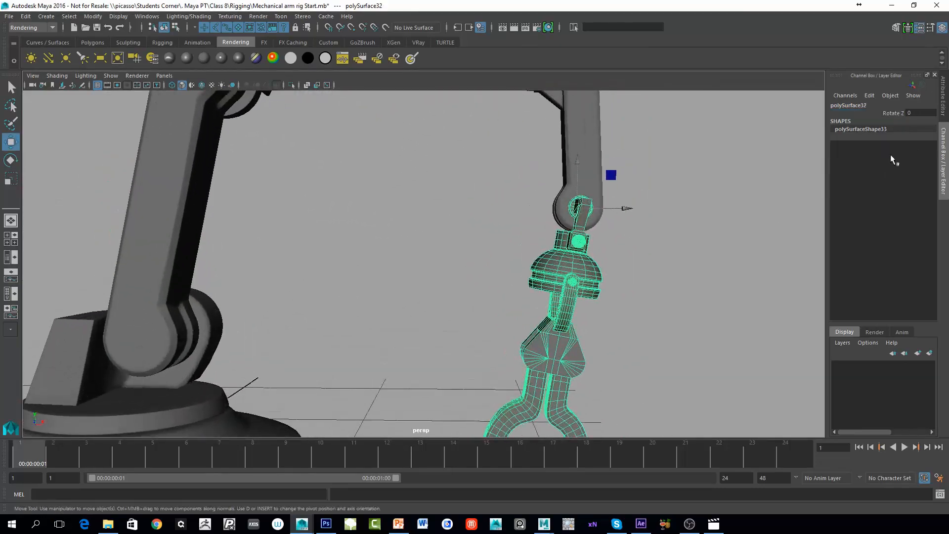
pyautogui.click(541, 285)
pyautogui.click(589, 209)
pyautogui.keyDown('alt'); pyautogui.moveTo(562, 344); pyautogui.dragTo(558, 253, button='middle'); pyautogui.keyUp('alt')
pyautogui.click(560, 251)
pyautogui.click(549, 240)
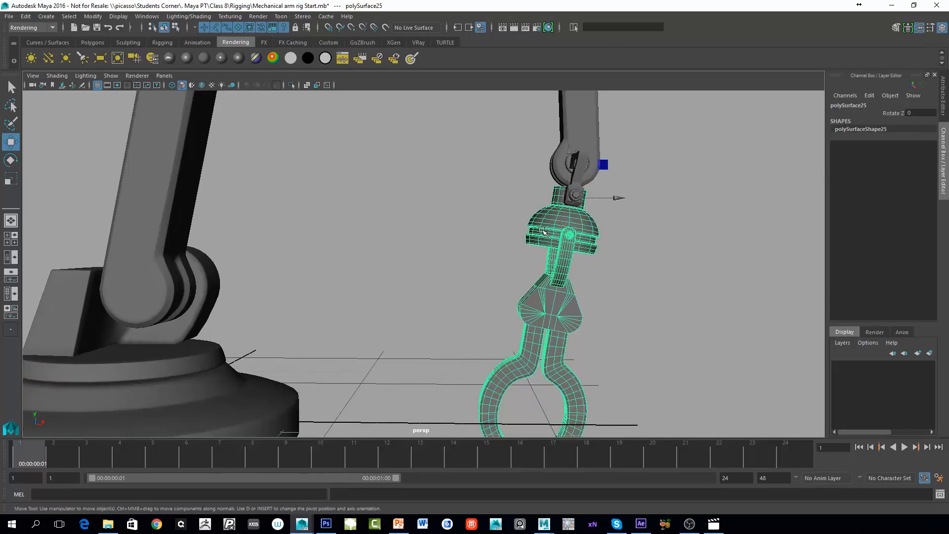
# Reset Rotate Z of polySurface28, the long link above the wrist, to 0.
pyautogui.click(560, 169)
pyautogui.keyDown('shift'); pyautogui.click(575, 158); pyautogui.keyUp('shift')
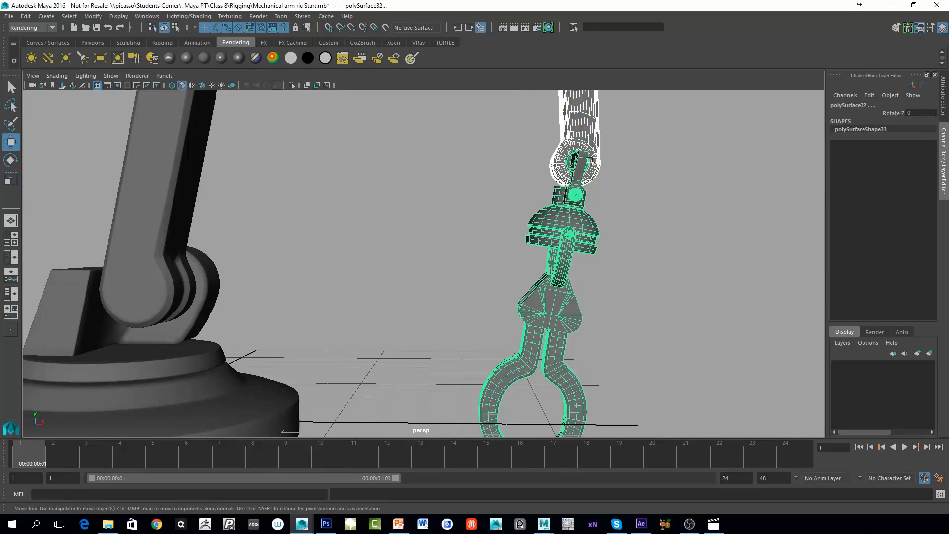
pyautogui.press('p')
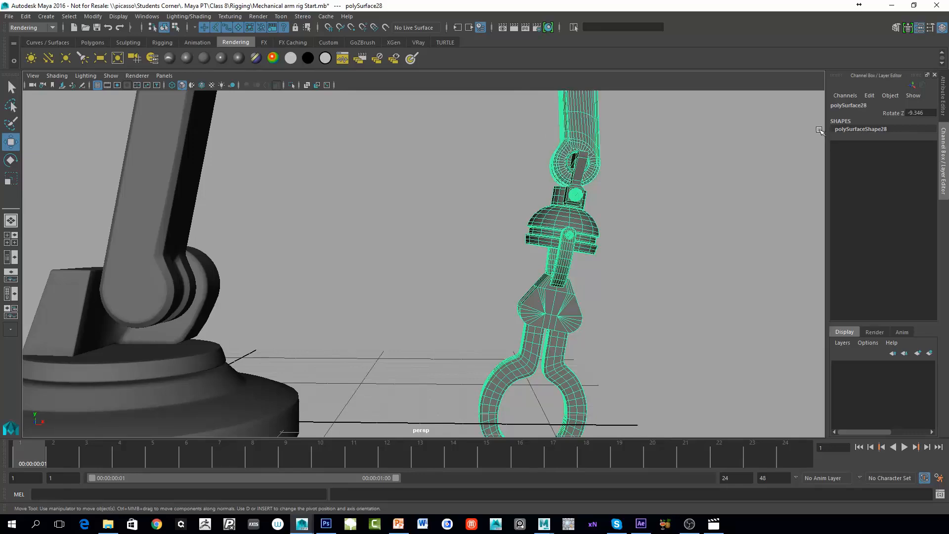
pyautogui.doubleClick(920, 113)
pyautogui.write('0')
pyautogui.press('Return')
pyautogui.keyDown('alt'); pyautogui.moveTo(668, 197); pyautogui.dragTo(420, 156, button='right'); pyautogui.keyUp('alt')
pyautogui.keyDown('alt'); pyautogui.moveTo(601, 201); pyautogui.dragTo(415, 252); pyautogui.keyUp('alt')
pyautogui.keyDown('alt'); pyautogui.moveTo(415, 253); pyautogui.dragTo(454, 204, button='right'); pyautogui.keyUp('alt')
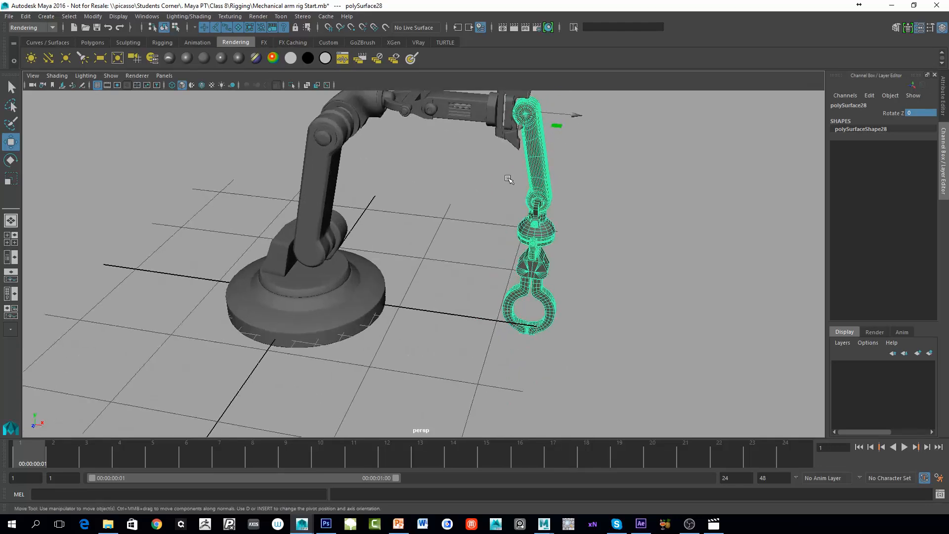
pyautogui.keyDown('alt'); pyautogui.moveTo(509, 179); pyautogui.dragTo(402, 175); pyautogui.keyUp('alt')
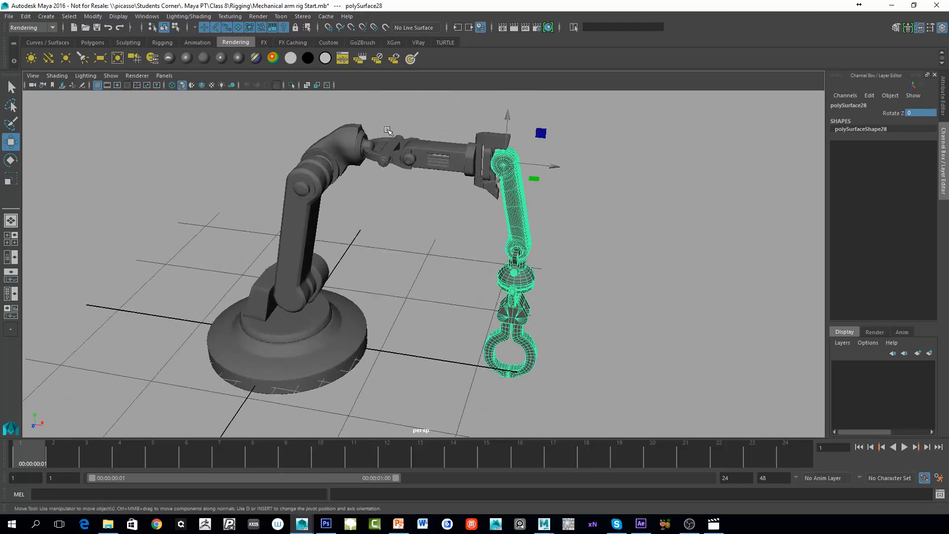
# Save the scene as "Mechanical arm rig end 02.mb" in the Rigging folder, declining to replace the existing "Mechanical arm rig END.mb".
pyautogui.click(10, 17)
pyautogui.click(46, 68)
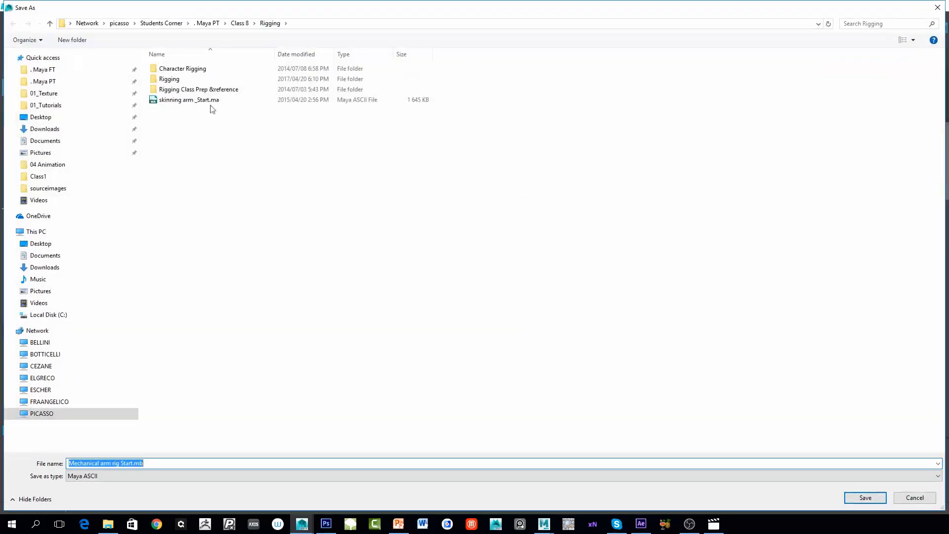
pyautogui.click(160, 466)
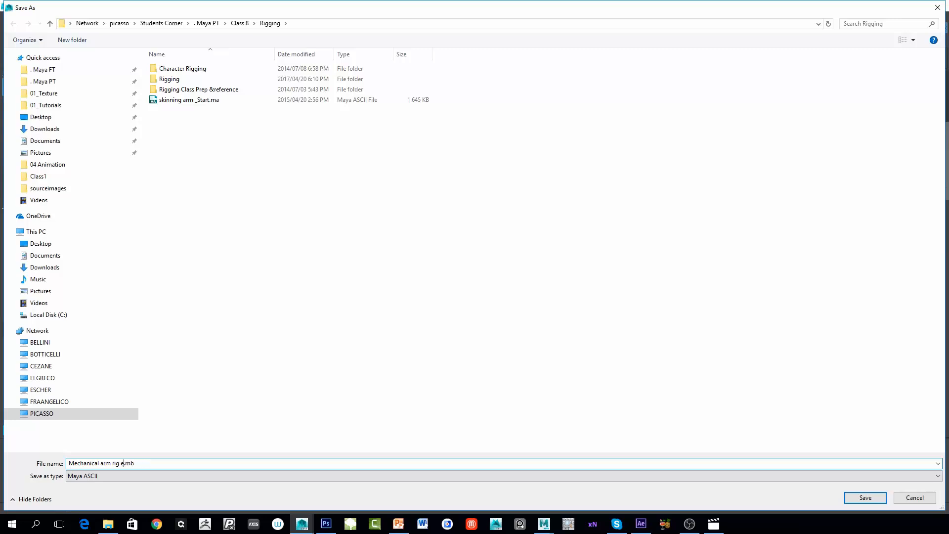
pyautogui.press('Return')
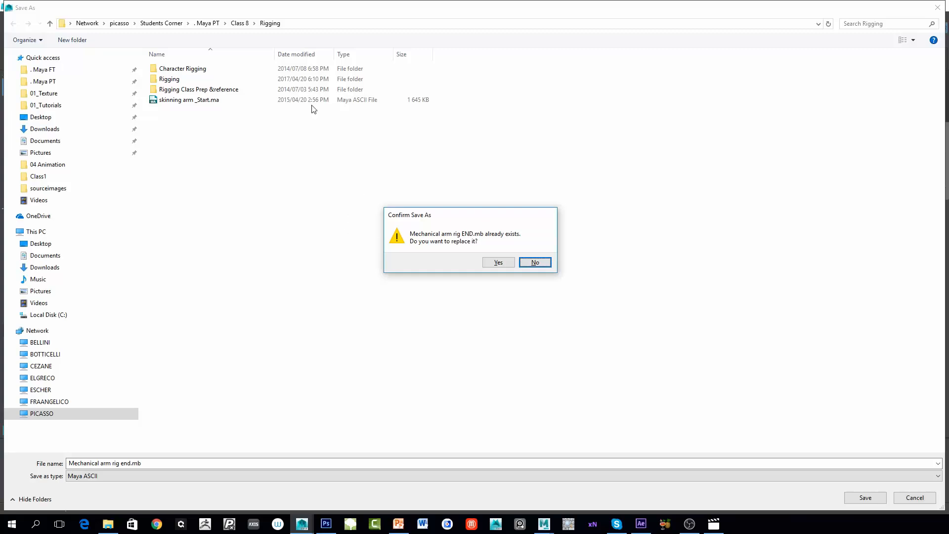
pyautogui.click(535, 262)
pyautogui.press('End')
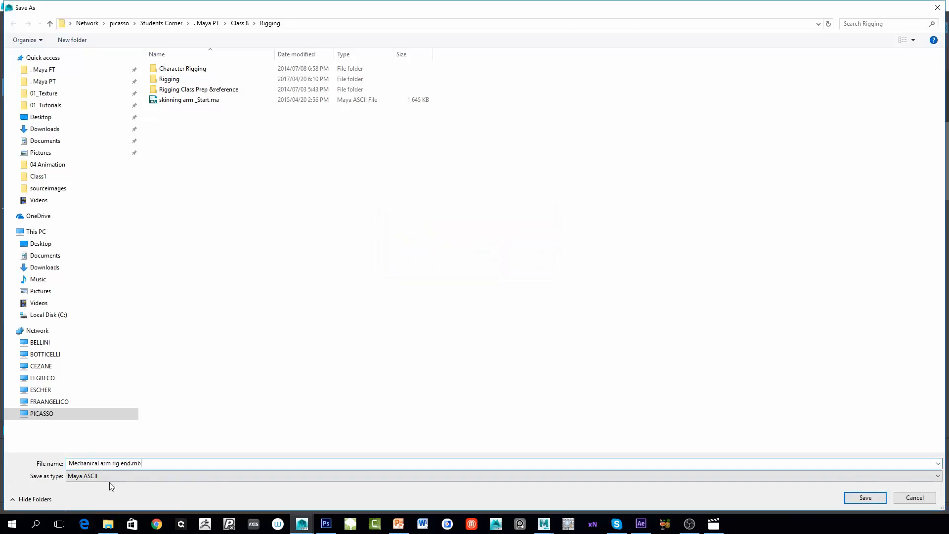
pyautogui.press('Left')
pyautogui.press('Left')
pyautogui.press('Left')
pyautogui.press('Return')
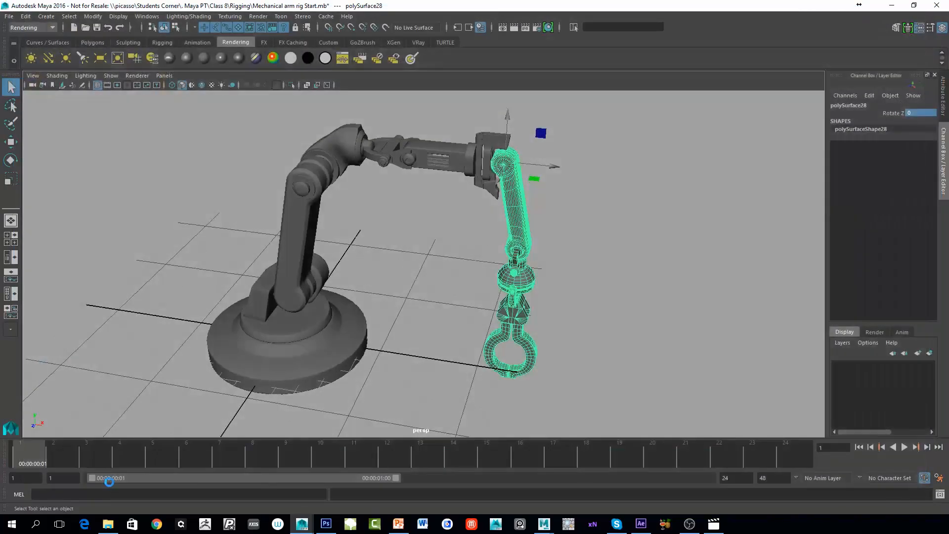
pyautogui.keyDown('alt'); pyautogui.moveTo(278, 361); pyautogui.dragTo(271, 342, button='middle'); pyautogui.keyUp('alt')
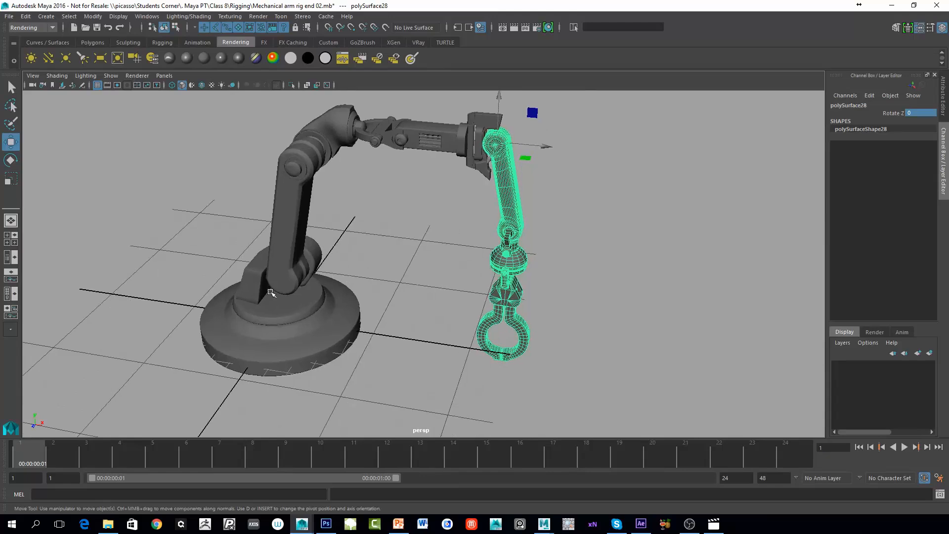
pyautogui.keyDown('alt'); pyautogui.moveTo(346, 275); pyautogui.dragTo(452, 279, button='right'); pyautogui.keyUp('alt')
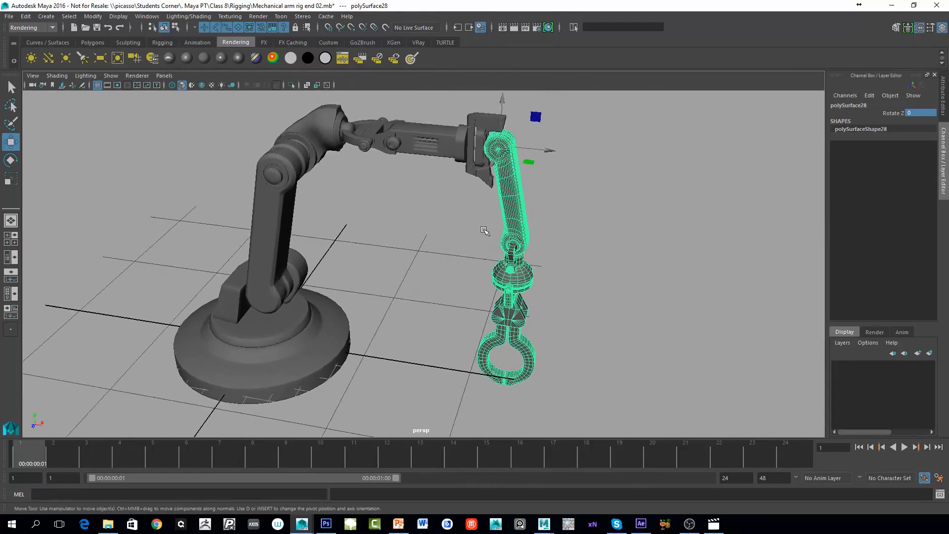